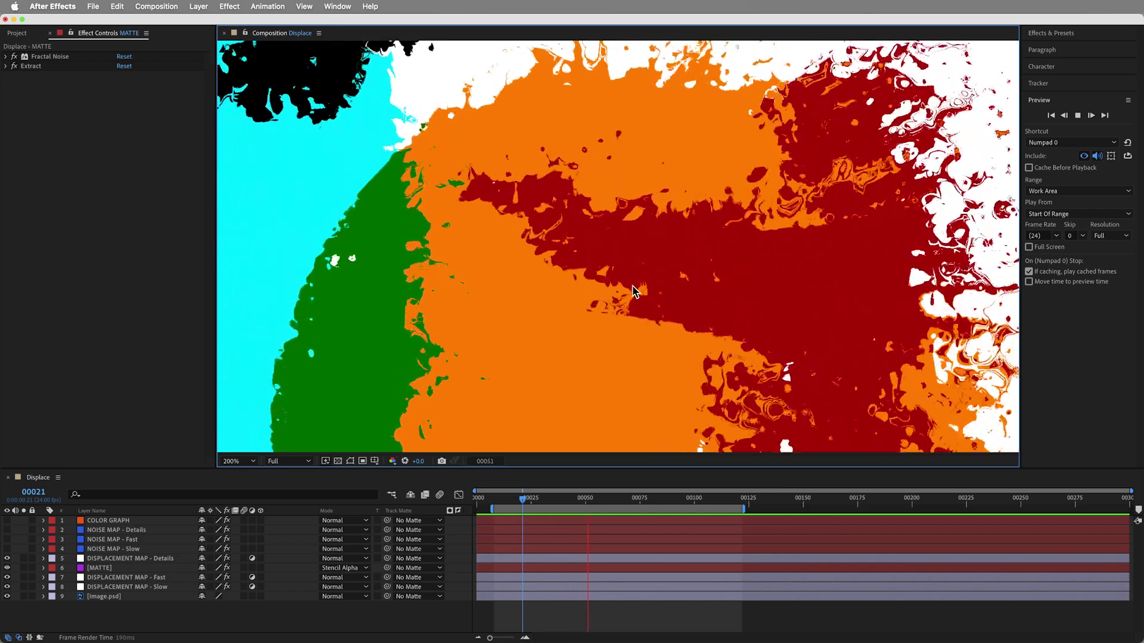
pyautogui.scroll(-2, 480, 336)
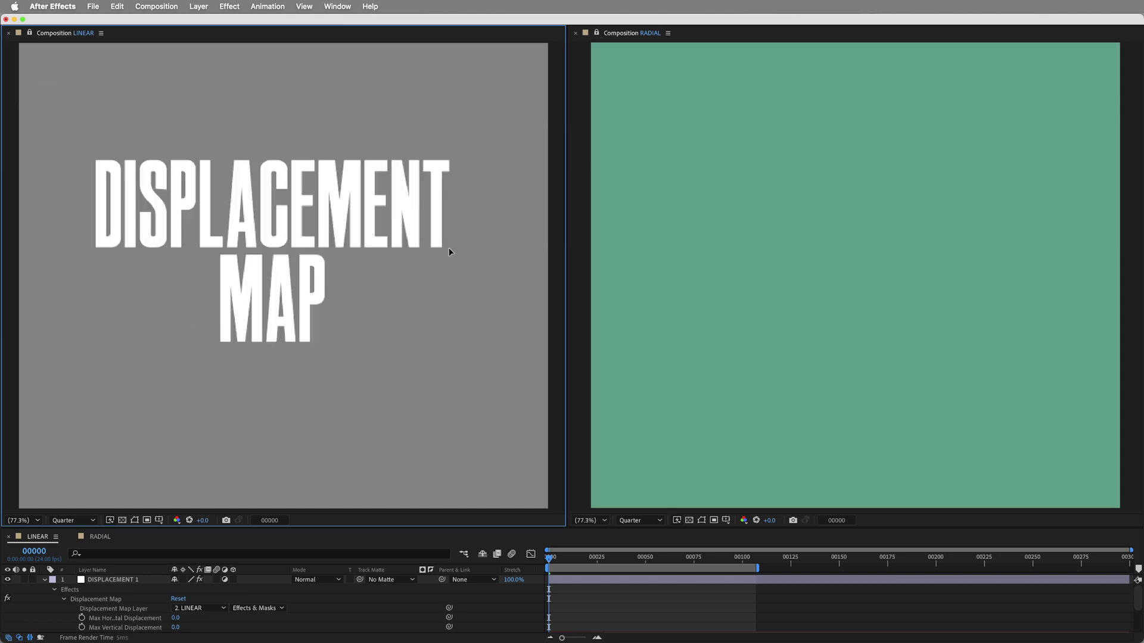
pyautogui.moveTo(449, 249); pyautogui.dragTo(450, 269)
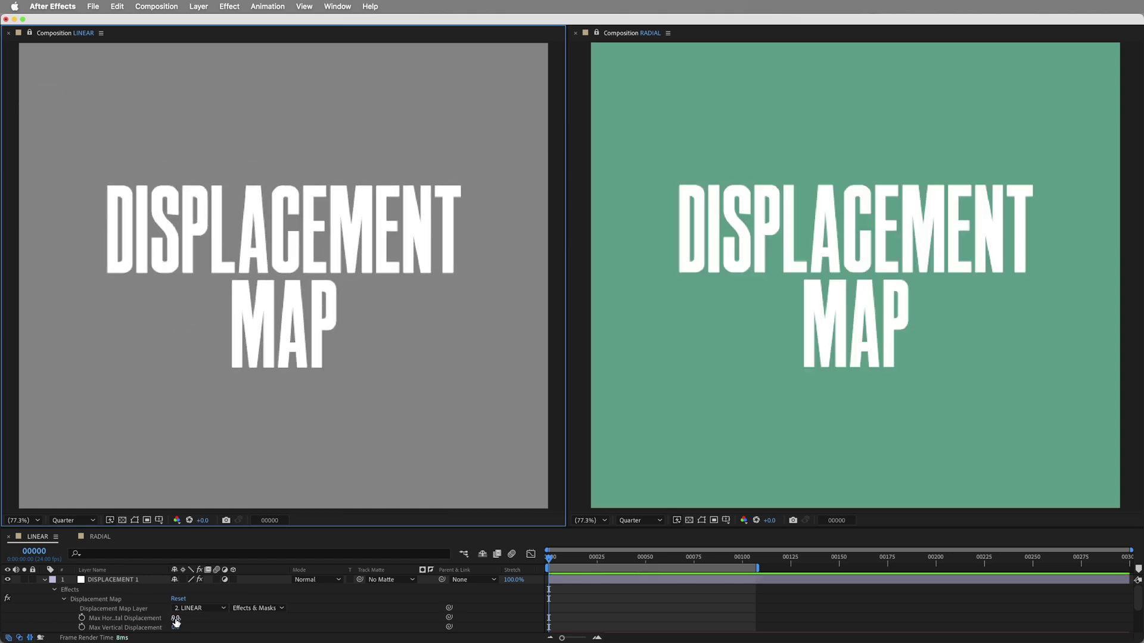
# Step: Set the LINEAR composition's displacement to 270 horizontal and -223 vertical, and raise the maximum horizontal displacement in the RADIAL composition
pyautogui.moveTo(175, 623); pyautogui.dragTo(338, 632)
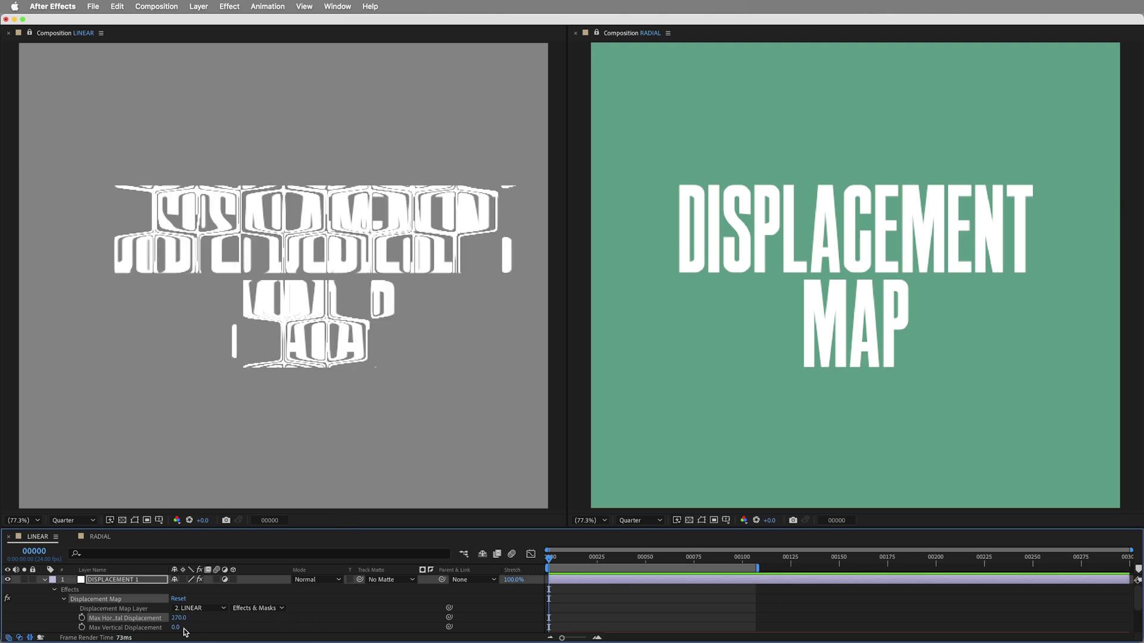
pyautogui.moveTo(177, 629); pyautogui.dragTo(50, 622)
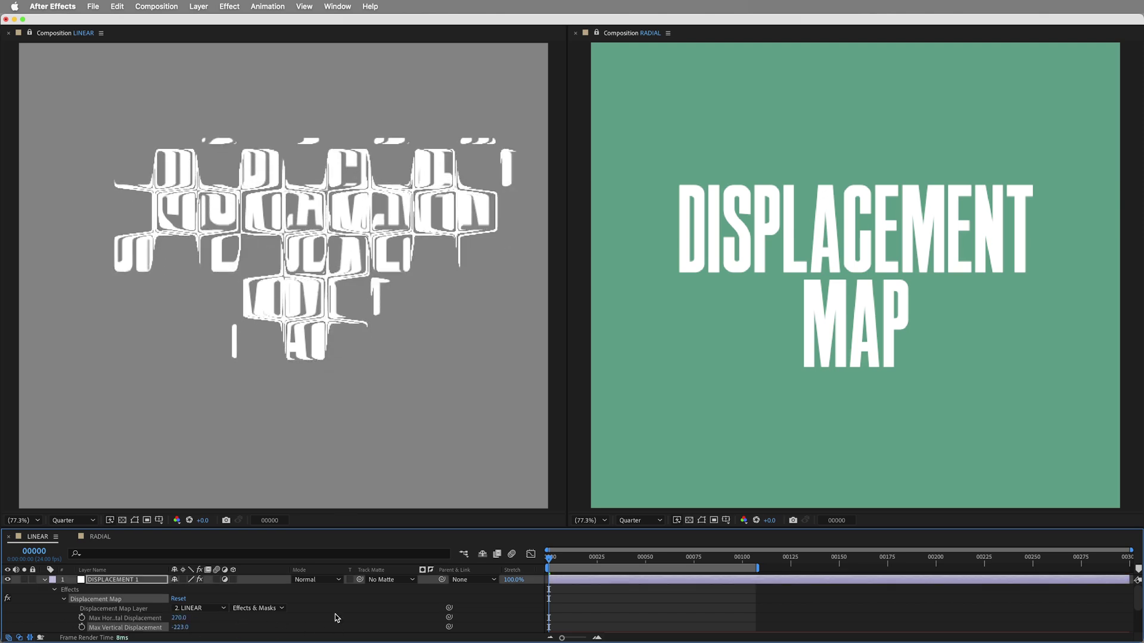
pyautogui.click(100, 537)
pyautogui.moveTo(176, 619); pyautogui.dragTo(799, 612)
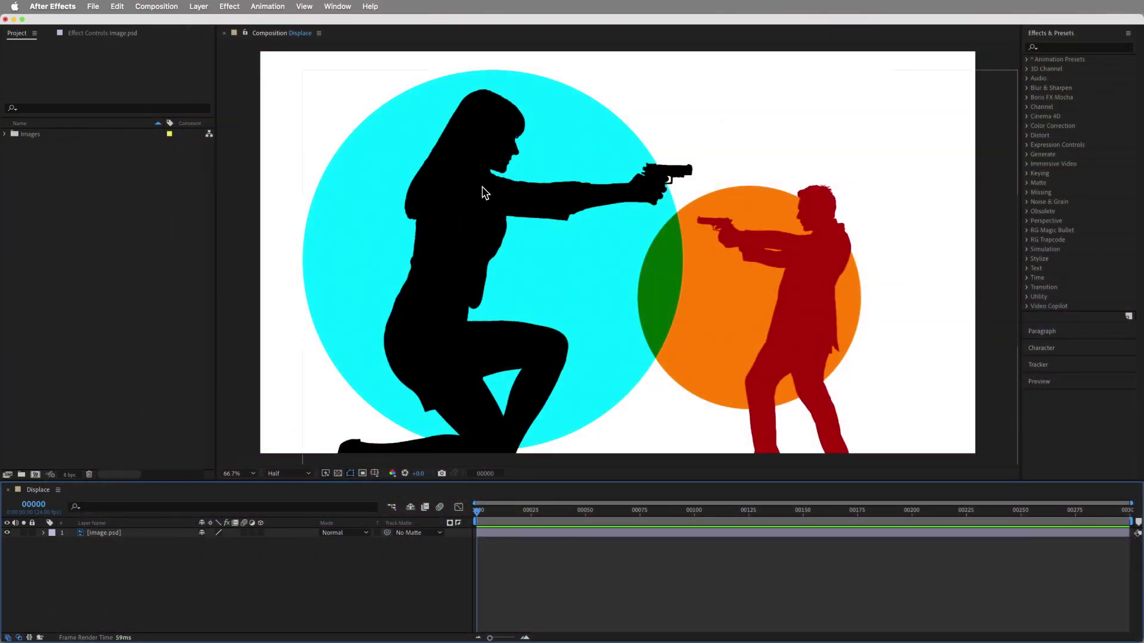
# Step: Review the Displace composition's size, frame rate, resolution and duration settings
pyautogui.click(703, 258)
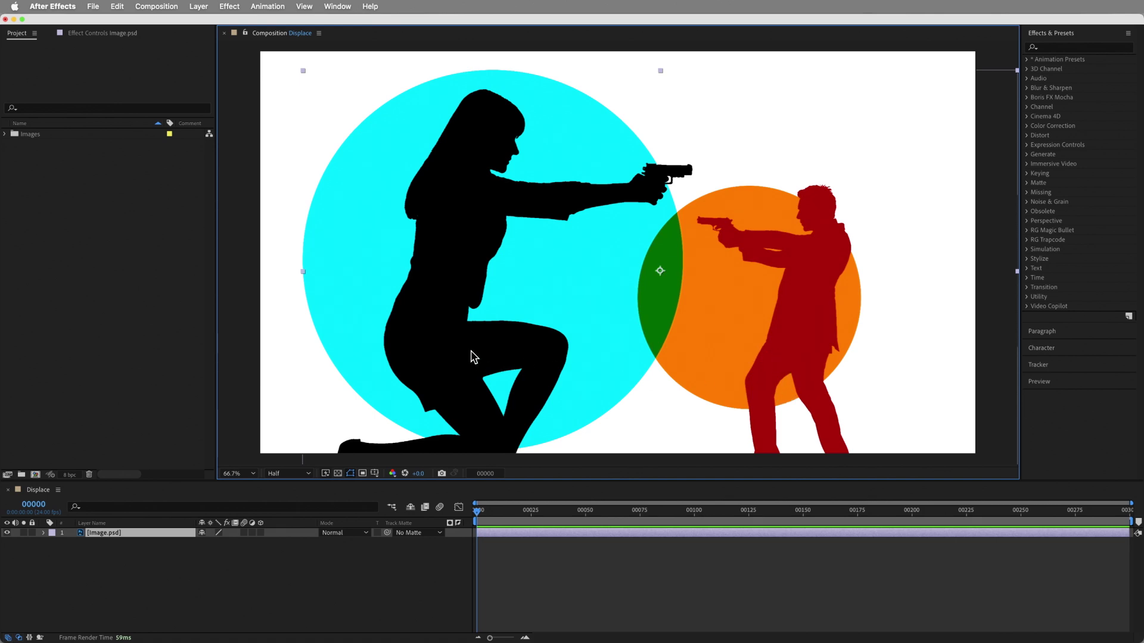
pyautogui.press('super+k')
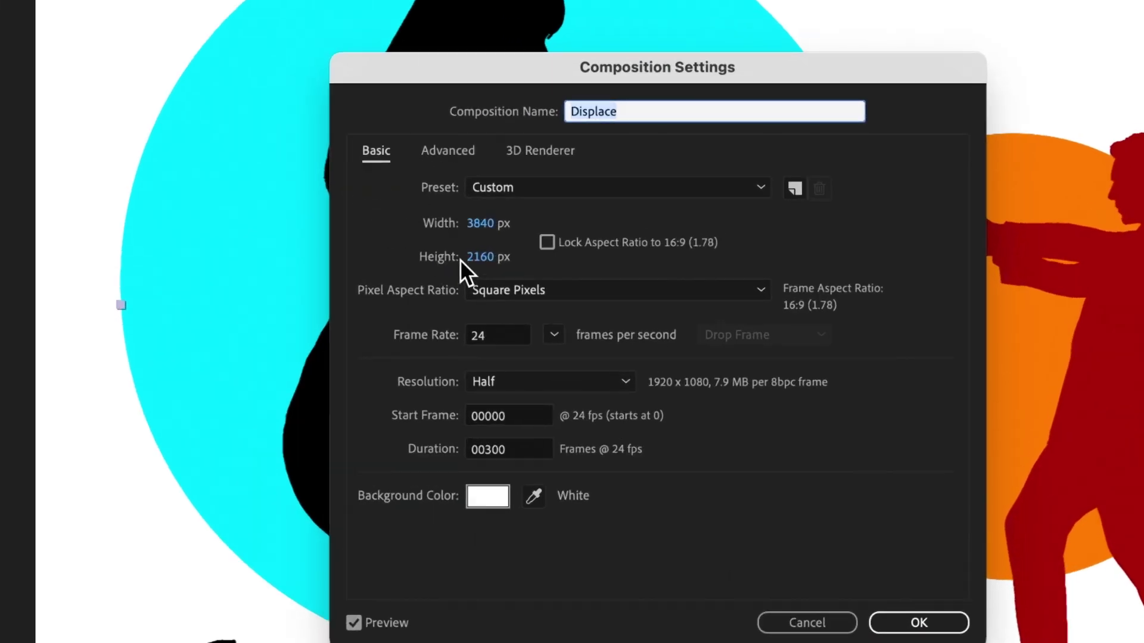
pyautogui.click(929, 624)
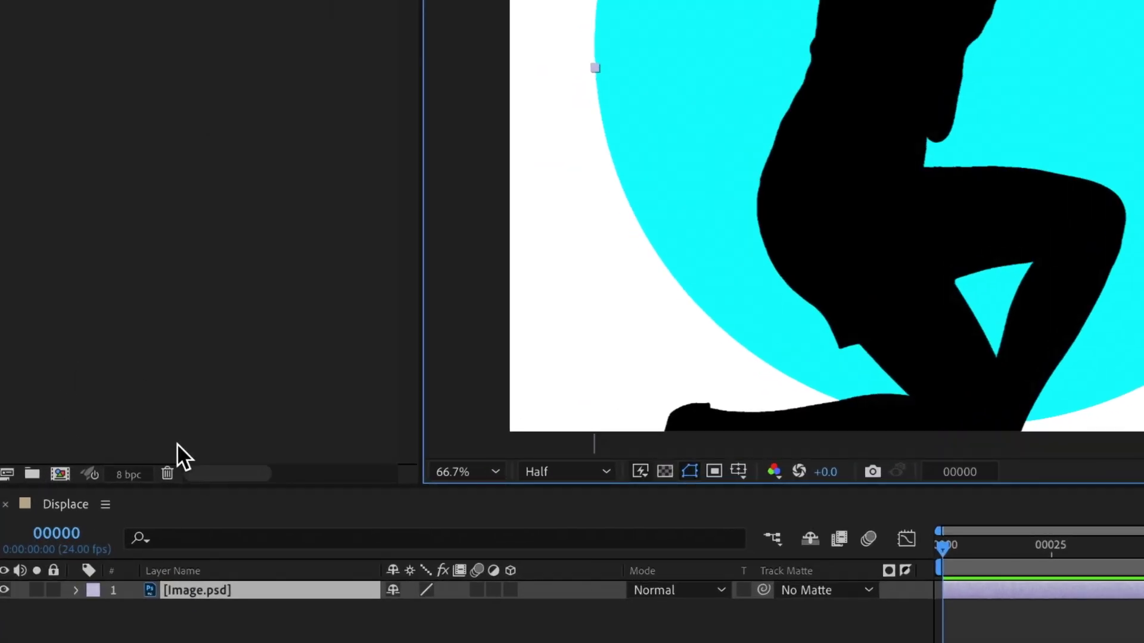
# Step: Set the project's color depth to 16 bits per channel
pyautogui.click(134, 475)
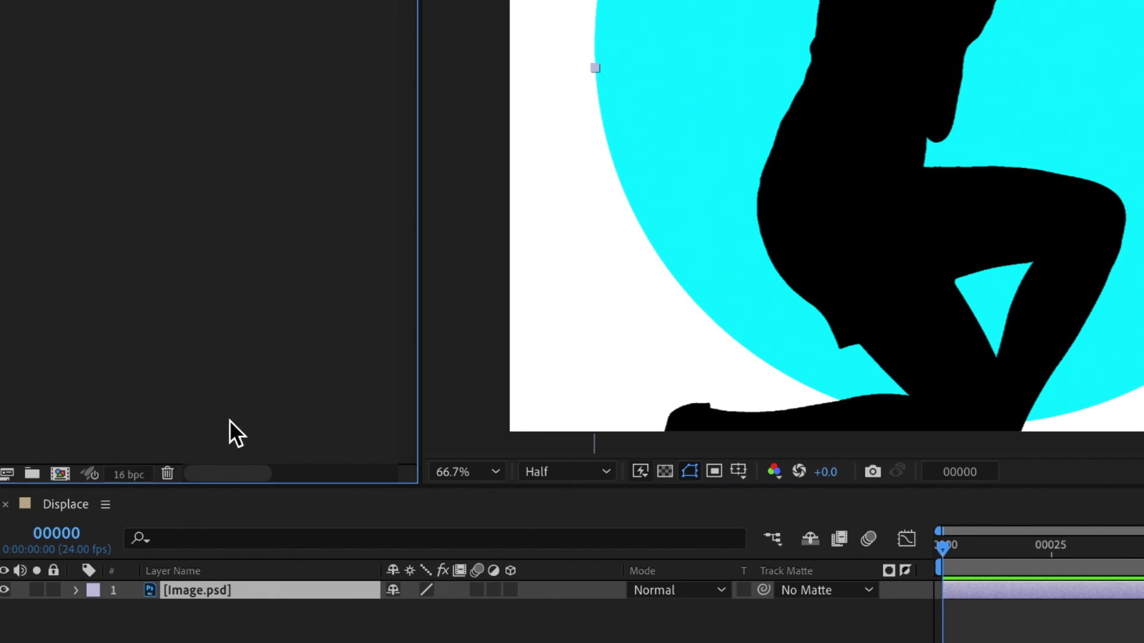
pyautogui.keyDown('alt'); pyautogui.click(141, 478); pyautogui.keyUp('alt')
pyautogui.keyDown('alt'); pyautogui.click(141, 479); pyautogui.keyUp('alt')
pyautogui.keyDown('alt'); pyautogui.click(141, 479); pyautogui.keyUp('alt')
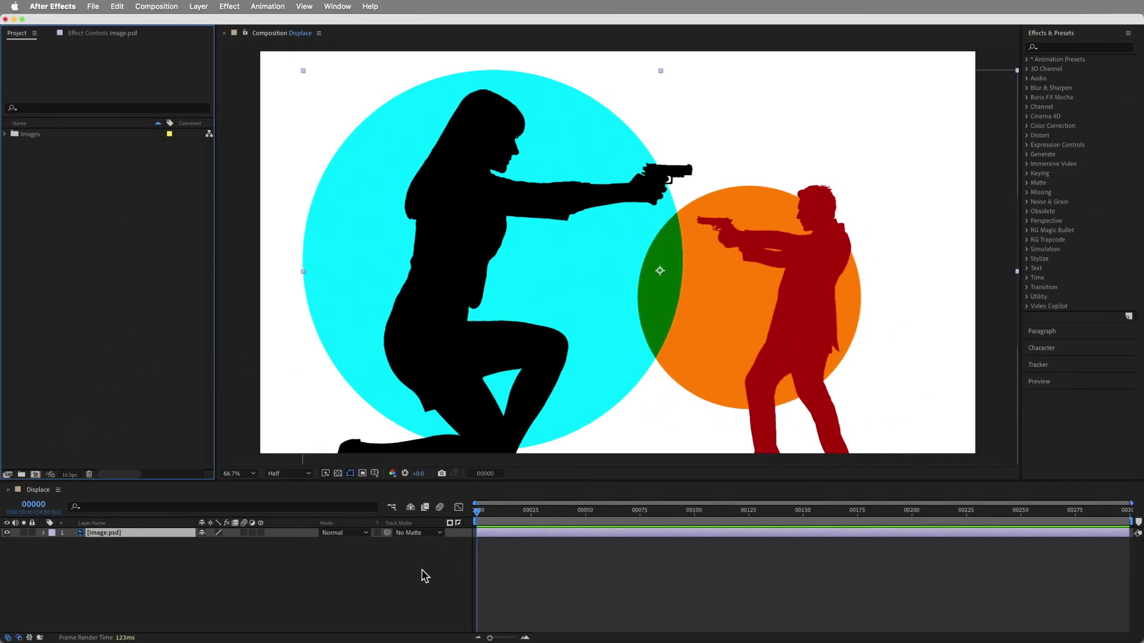
# Step: Add an adjustment layer above the image and apply the Displacement Map effect to it
pyautogui.click(423, 575)
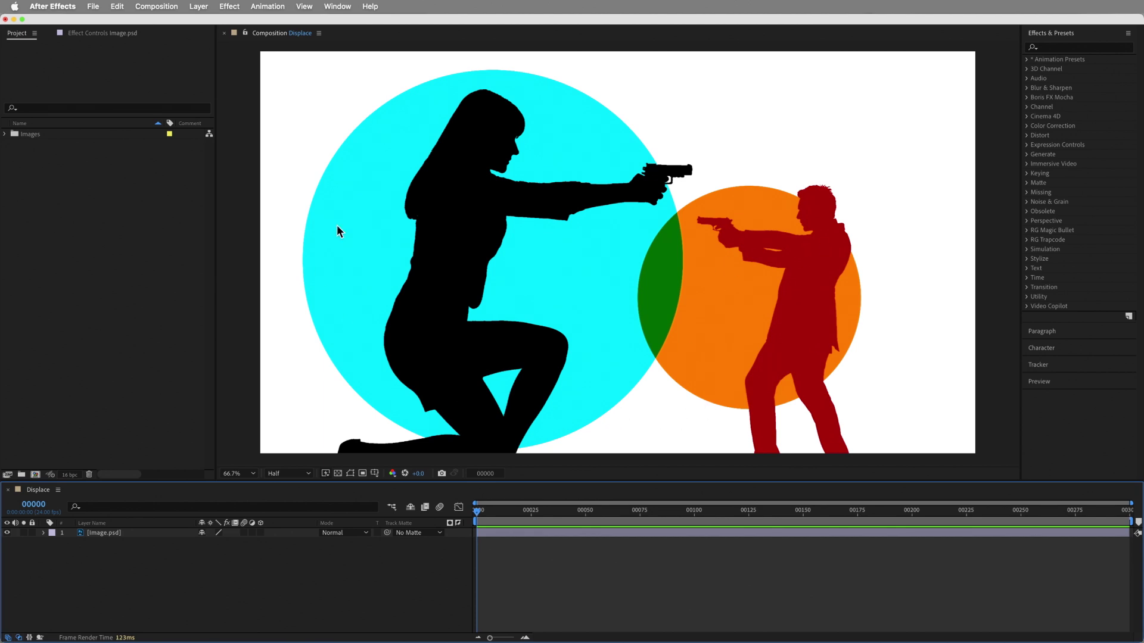
pyautogui.click(202, 6)
pyautogui.moveTo(205, 20)
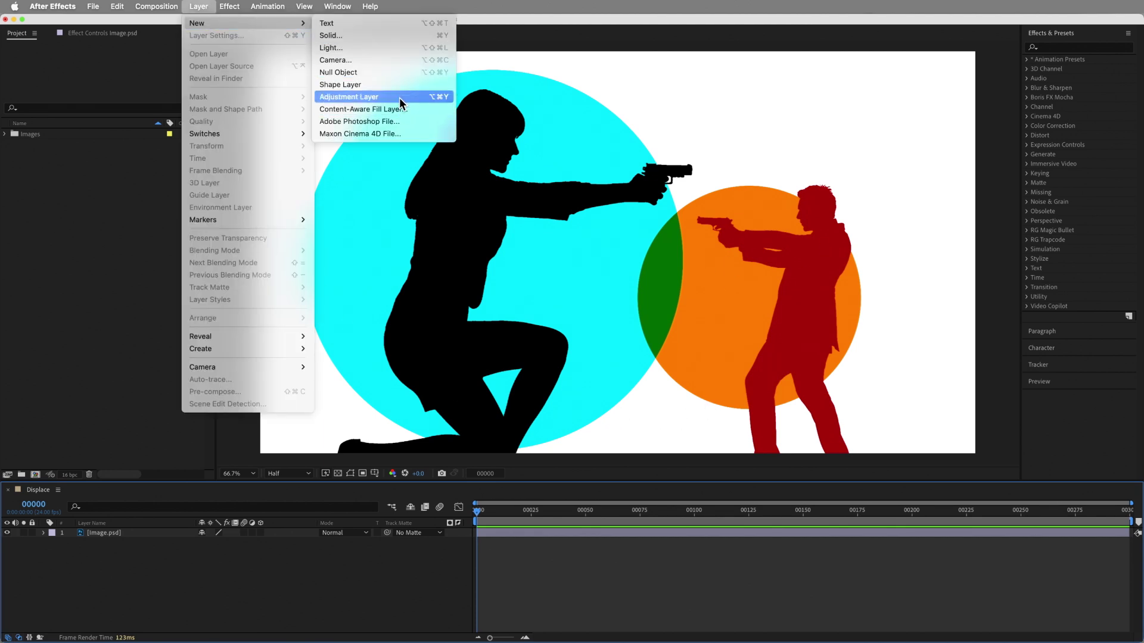
pyautogui.click(399, 97)
pyautogui.click(1060, 47)
pyautogui.write('displa')
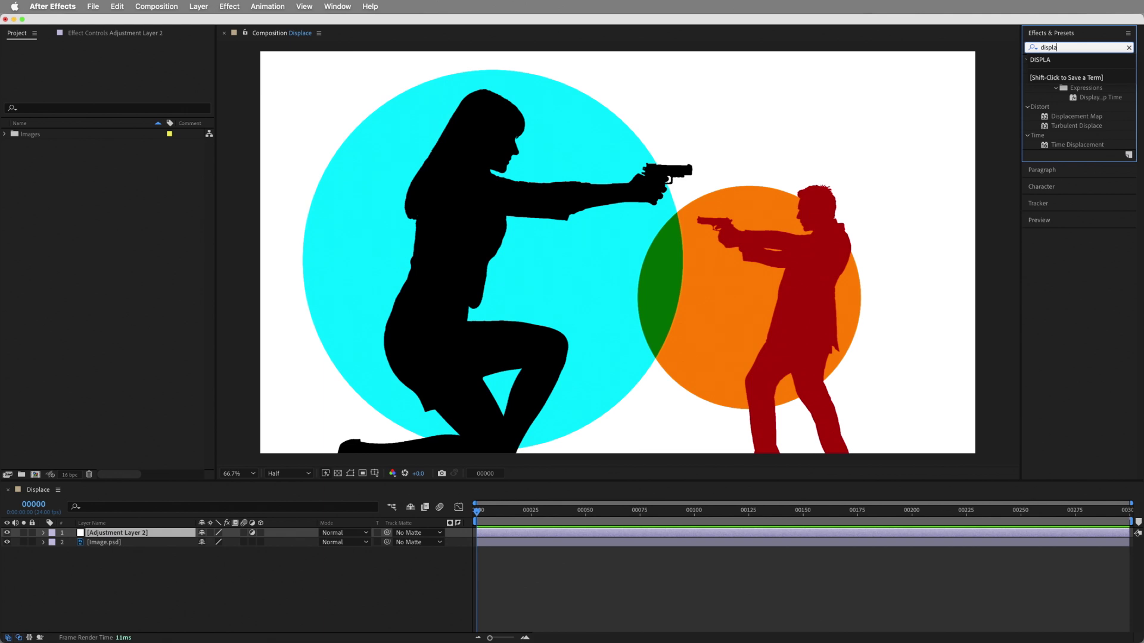
pyautogui.doubleClick(1086, 116)
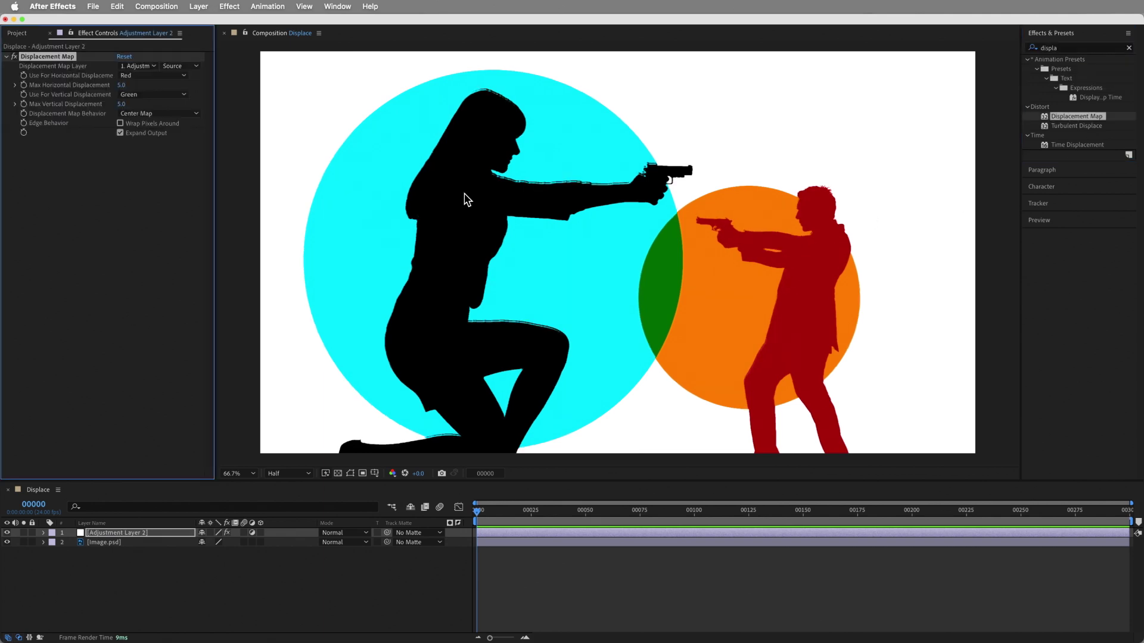
# Step: Create a 4000 x 4000 px solid named "Displacement Map Reference"
pyautogui.click(205, 6)
pyautogui.moveTo(215, 20)
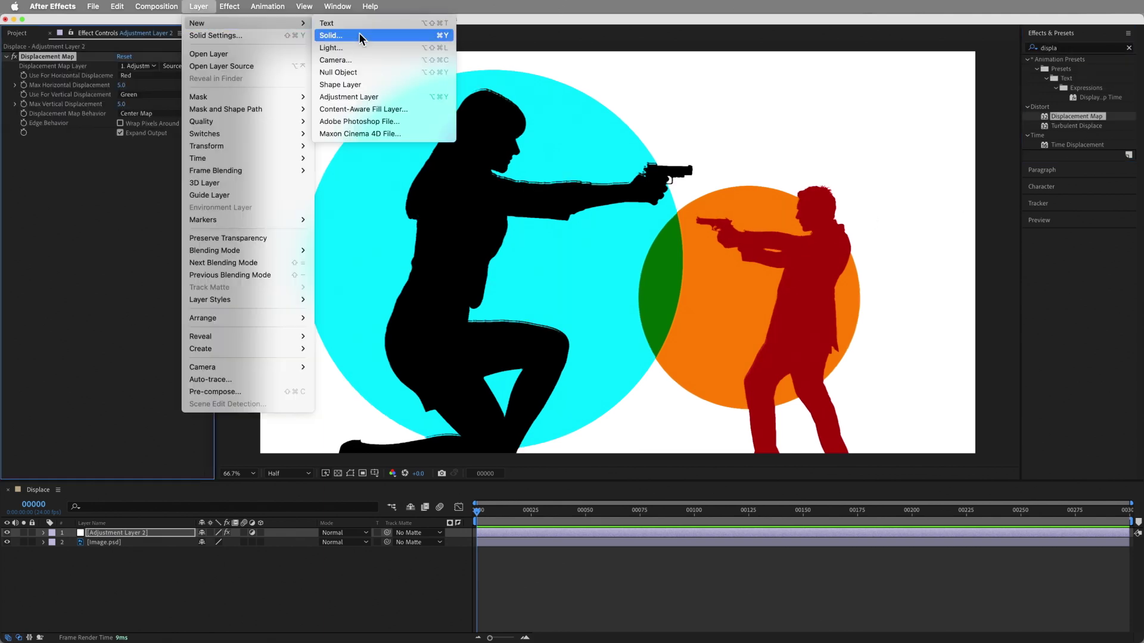
pyautogui.click(358, 32)
pyautogui.write('Displacement Map Reference')
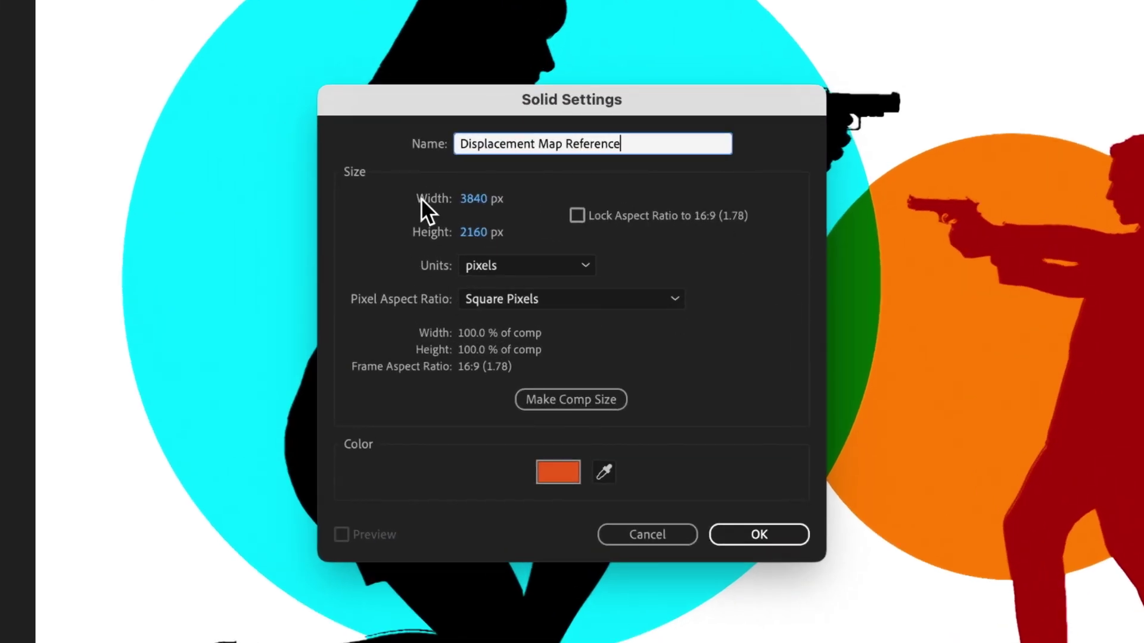
pyautogui.click(476, 199)
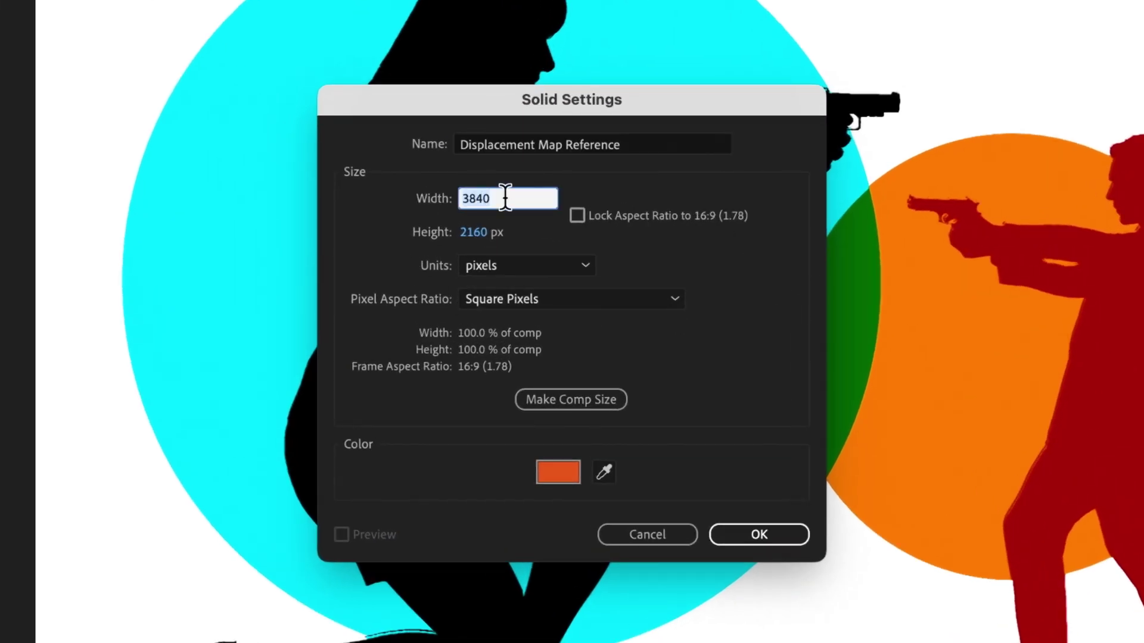
pyautogui.write('4000')
pyautogui.press('Return')
pyautogui.click(518, 232)
pyautogui.write('4000')
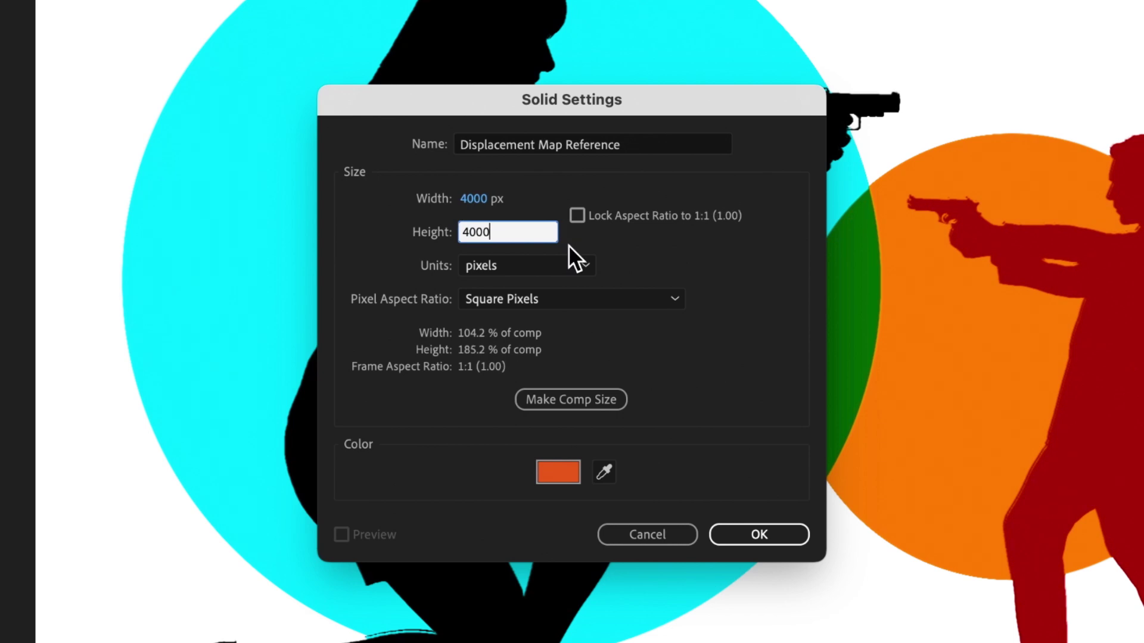
pyautogui.press('Return')
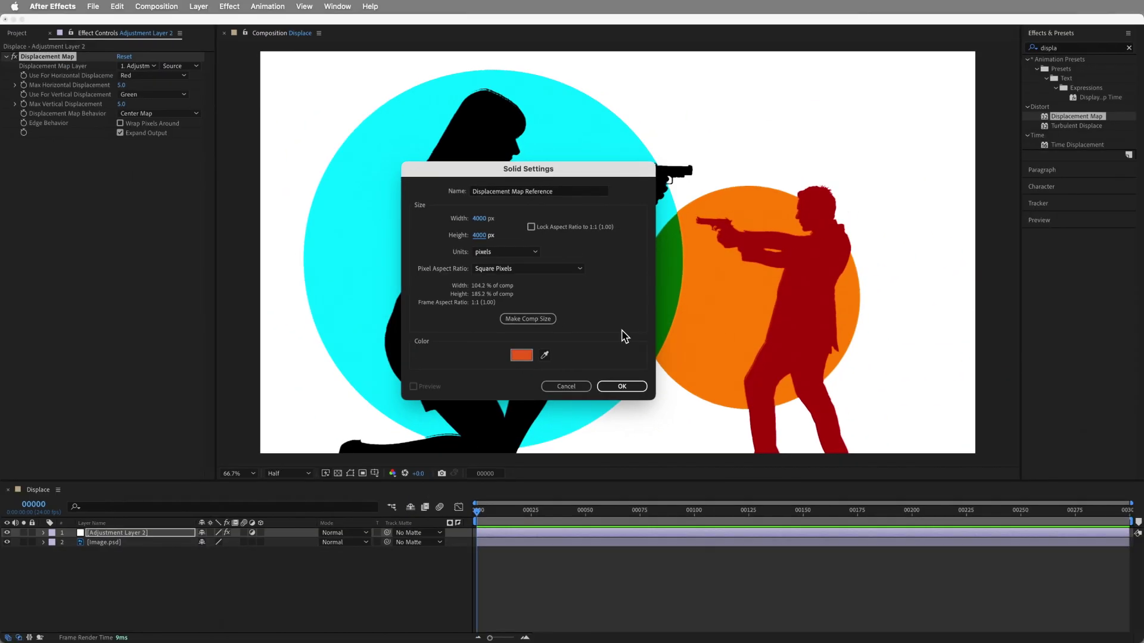
pyautogui.click(610, 384)
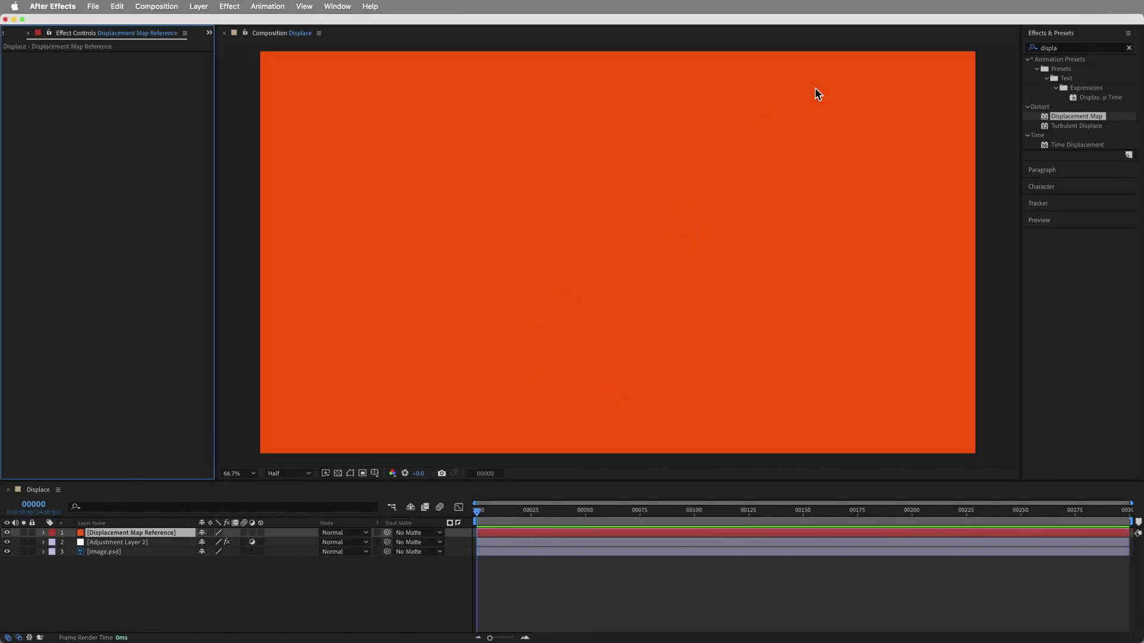
# Step: Apply the Gradient Ramp effect to the Displacement Map Reference solid
pyautogui.doubleClick(1067, 47)
pyautogui.write('gradi')
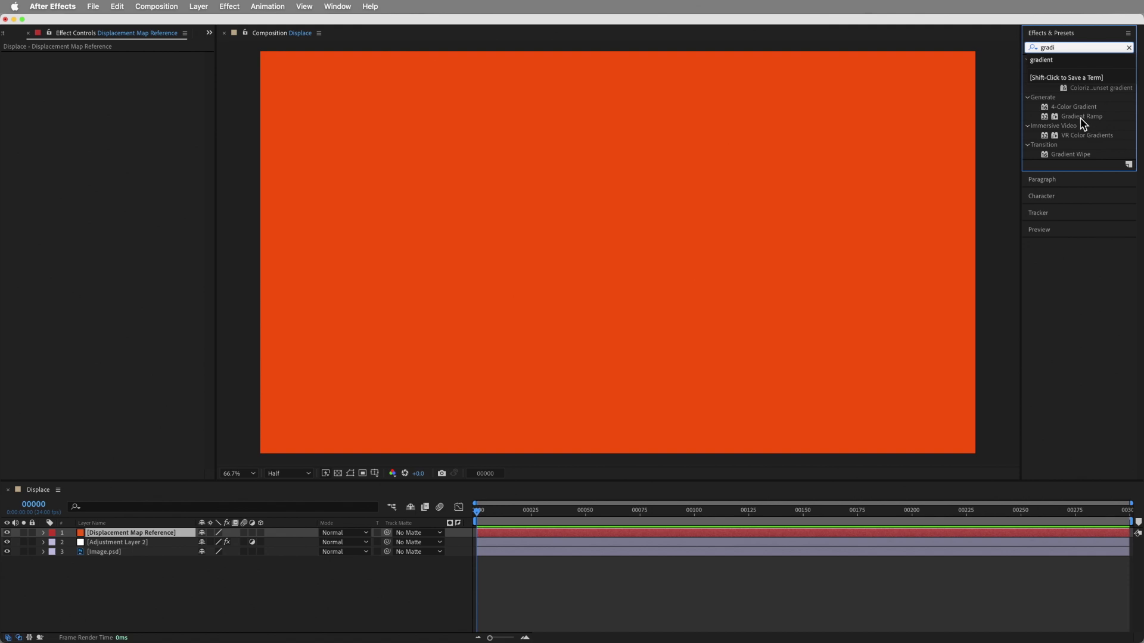
pyautogui.doubleClick(1081, 116)
# Step: Show the layer controls and scale the reference solid down proportionally until the whole square fits inside the frame
pyautogui.press(',')
pyautogui.press(',')
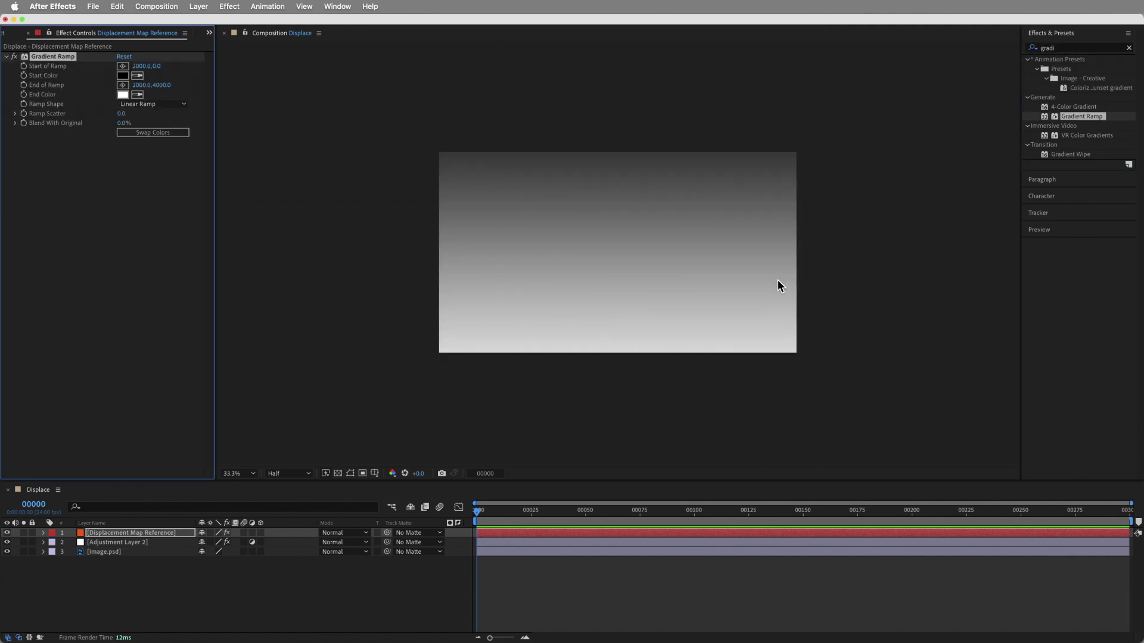
pyautogui.press('super+shift+h')
pyautogui.moveTo(805, 253); pyautogui.dragTo(709, 257)
pyautogui.press('.')
pyautogui.press('.')
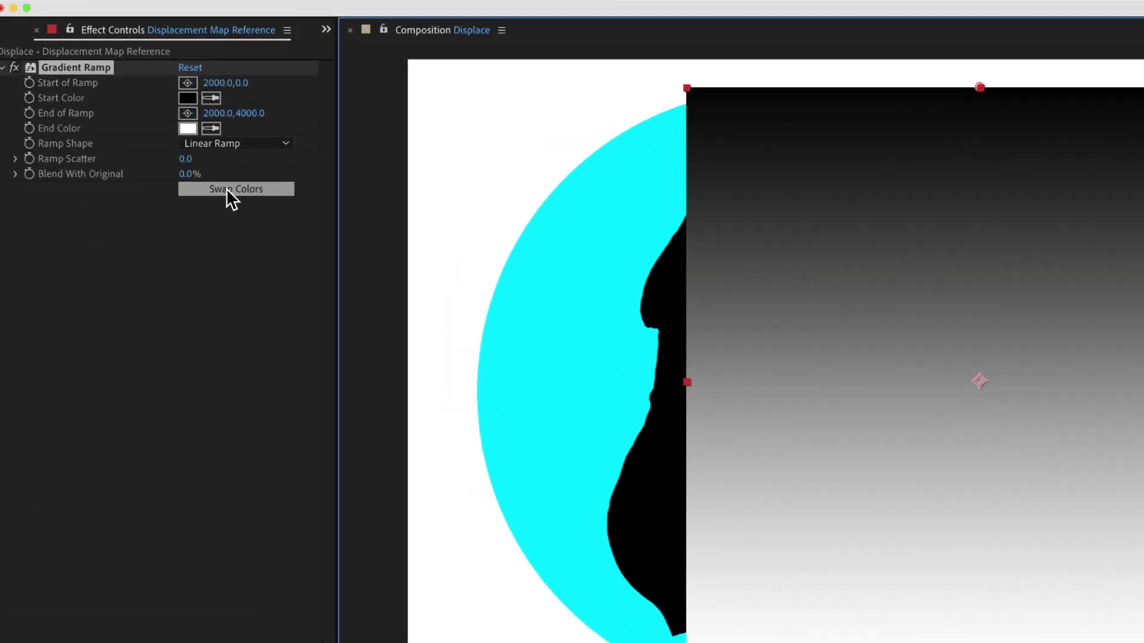
# Step: Swap the vertical gradient's colors and set its start color to pure green, hue 120 (00FF00)
pyautogui.click(146, 132)
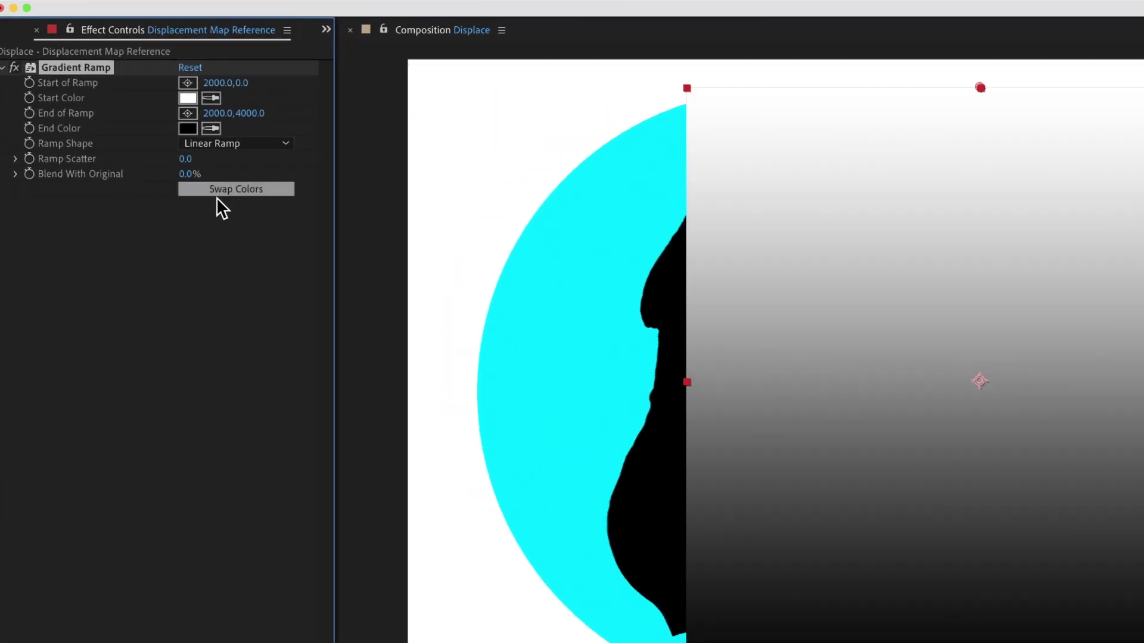
pyautogui.click(188, 95)
pyautogui.moveTo(186, 275); pyautogui.dragTo(266, 206)
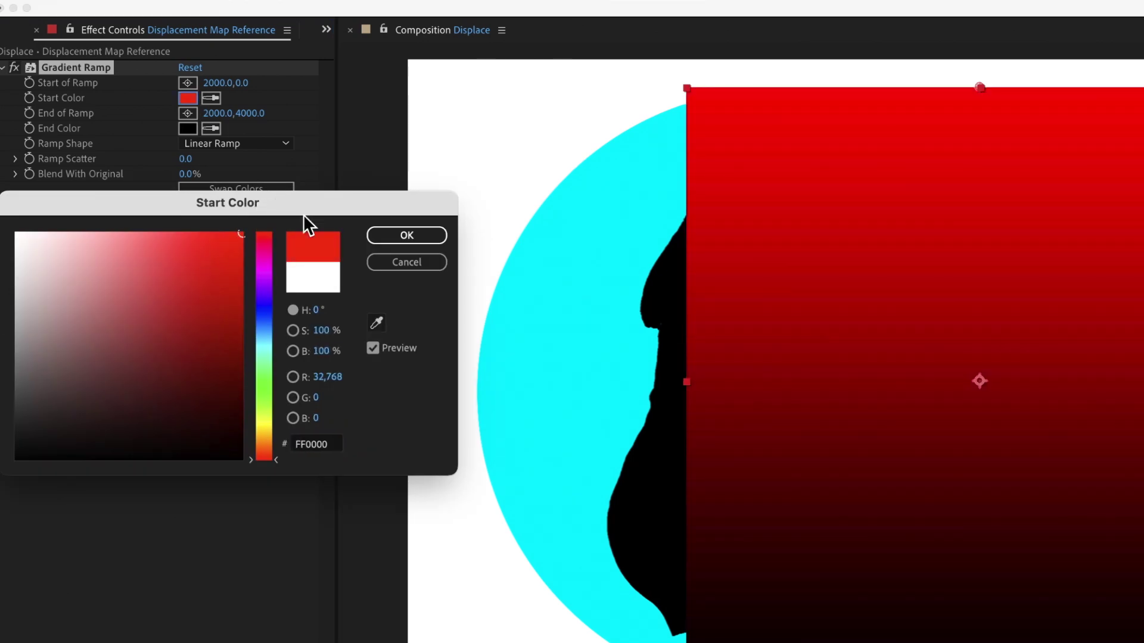
pyautogui.write('20')
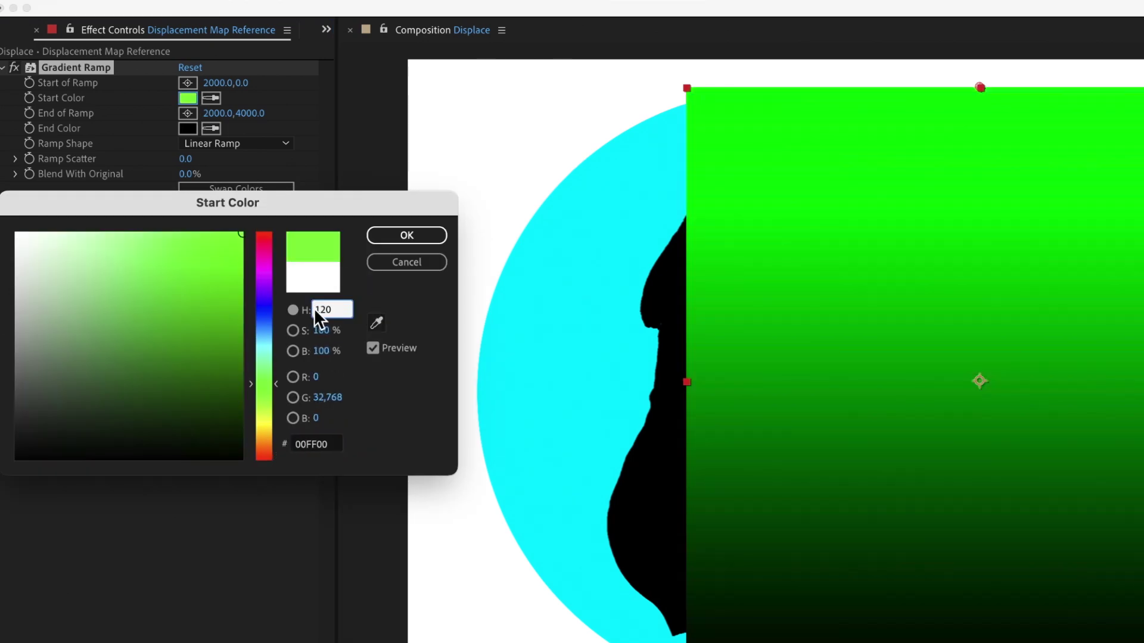
pyautogui.click(374, 295)
pyautogui.moveTo(202, 262); pyautogui.dragTo(279, 210)
pyautogui.click(405, 237)
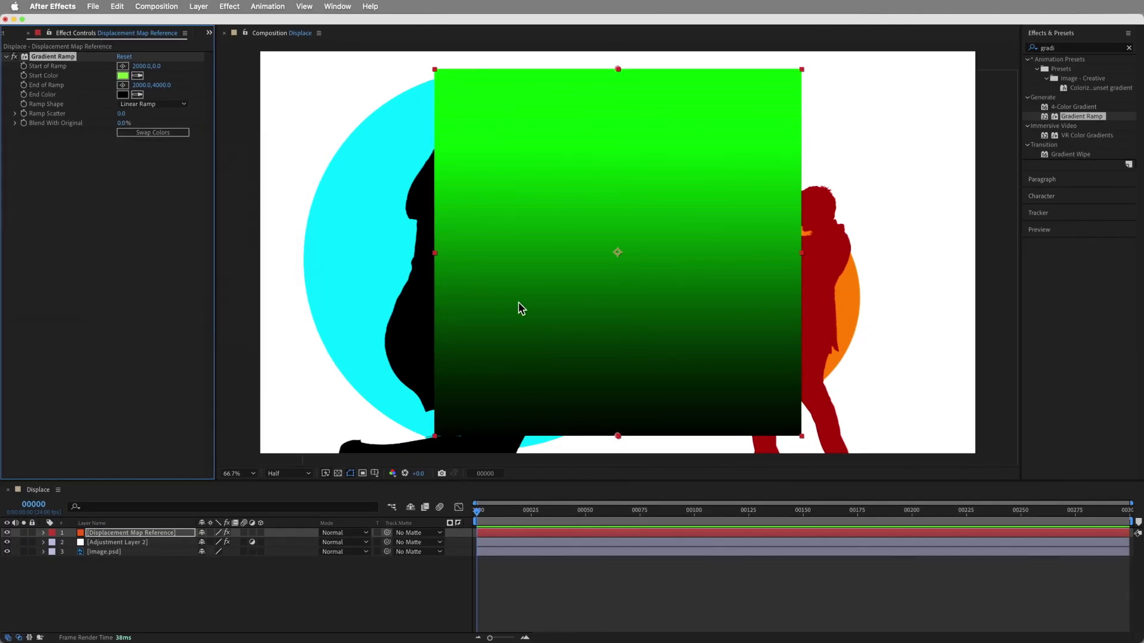
# Step: Add a second Gradient Ramp to the solid, starting at 0,0 and ending at 4000,0 so it runs horizontally
pyautogui.doubleClick(1069, 117)
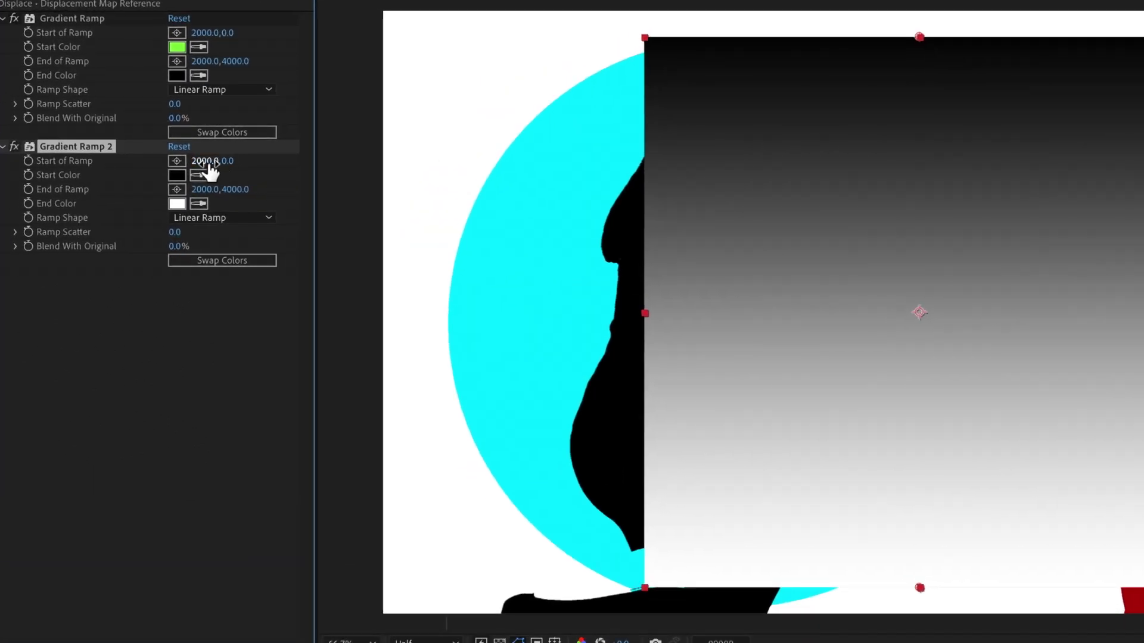
pyautogui.click(209, 163)
pyautogui.write('0')
pyautogui.press('Return')
pyautogui.click(205, 190)
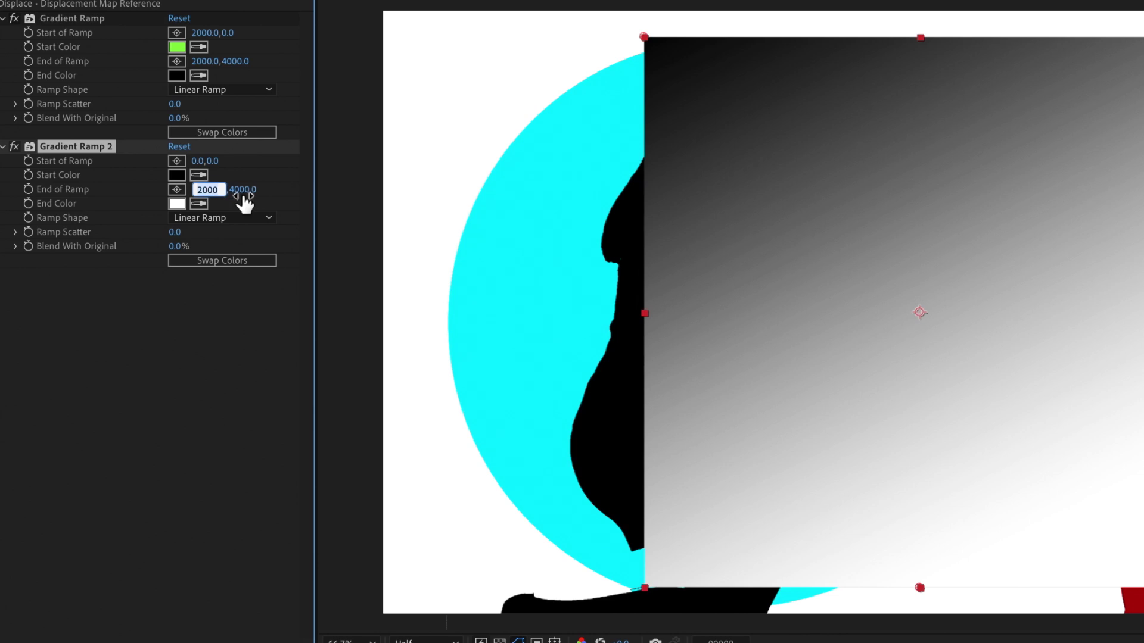
pyautogui.write('4000')
pyautogui.press('Tab')
pyautogui.write('0')
pyautogui.press('Return')
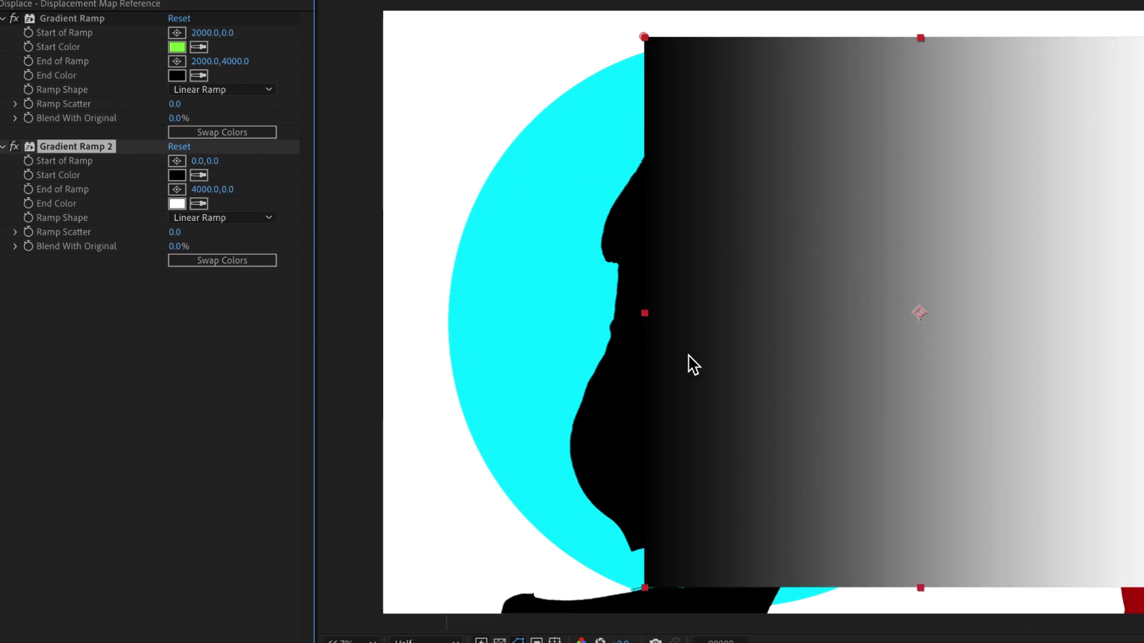
# Step: Swap the second gradient's colors and set its start color to pure red
pyautogui.click(255, 262)
pyautogui.click(176, 177)
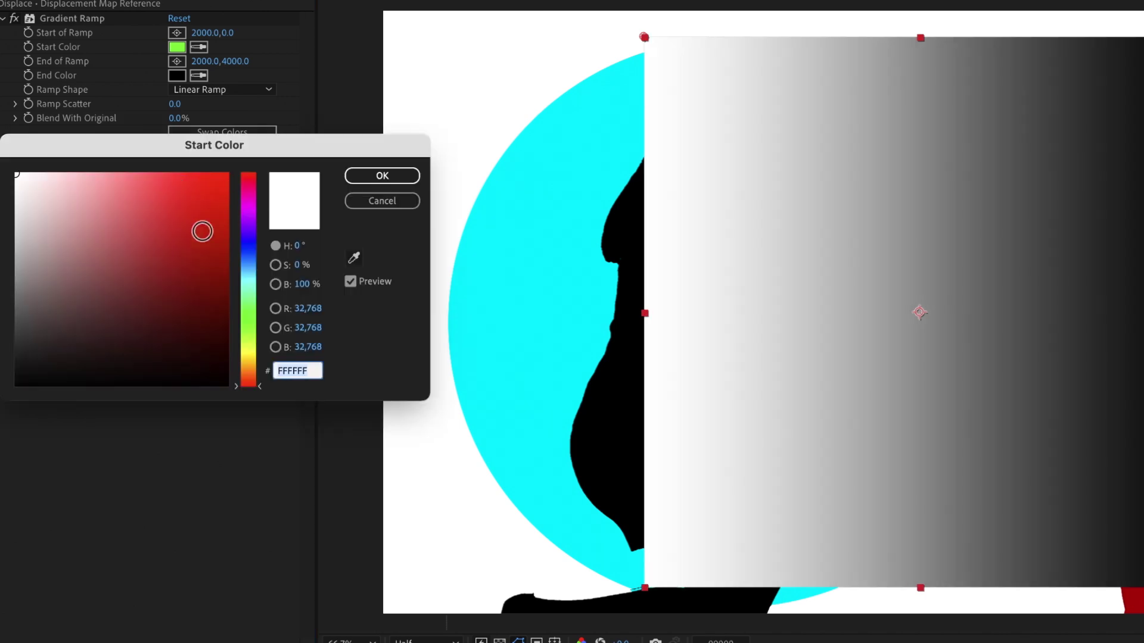
pyautogui.moveTo(199, 229); pyautogui.dragTo(255, 148)
pyautogui.click(382, 175)
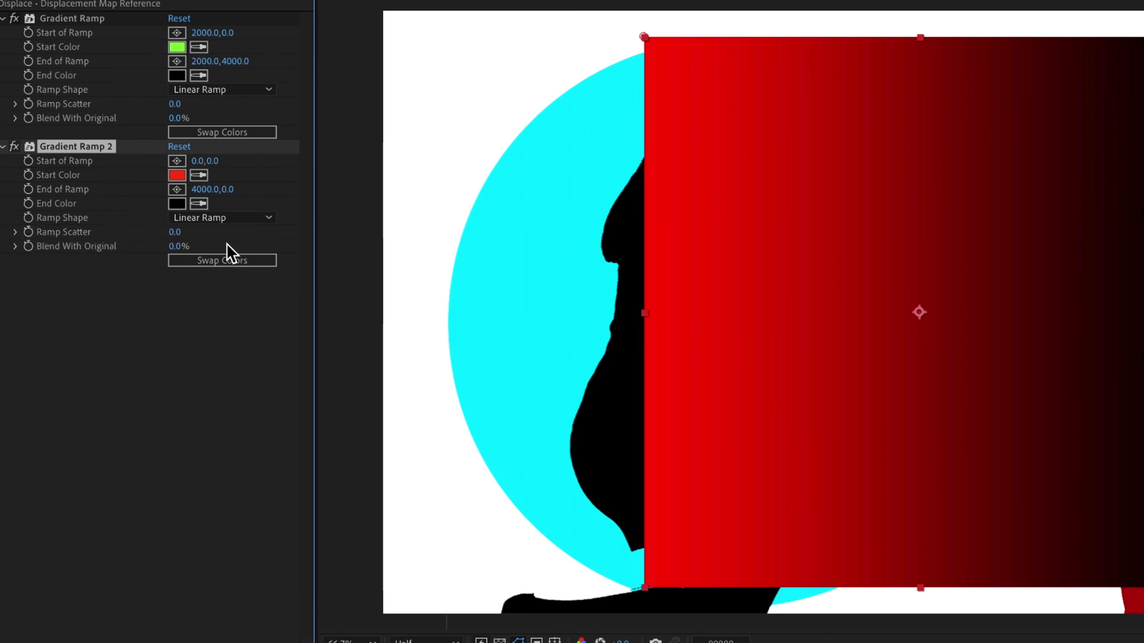
# Step: Set the second Gradient Ramp's Blend With Original to 50%
pyautogui.click(170, 246)
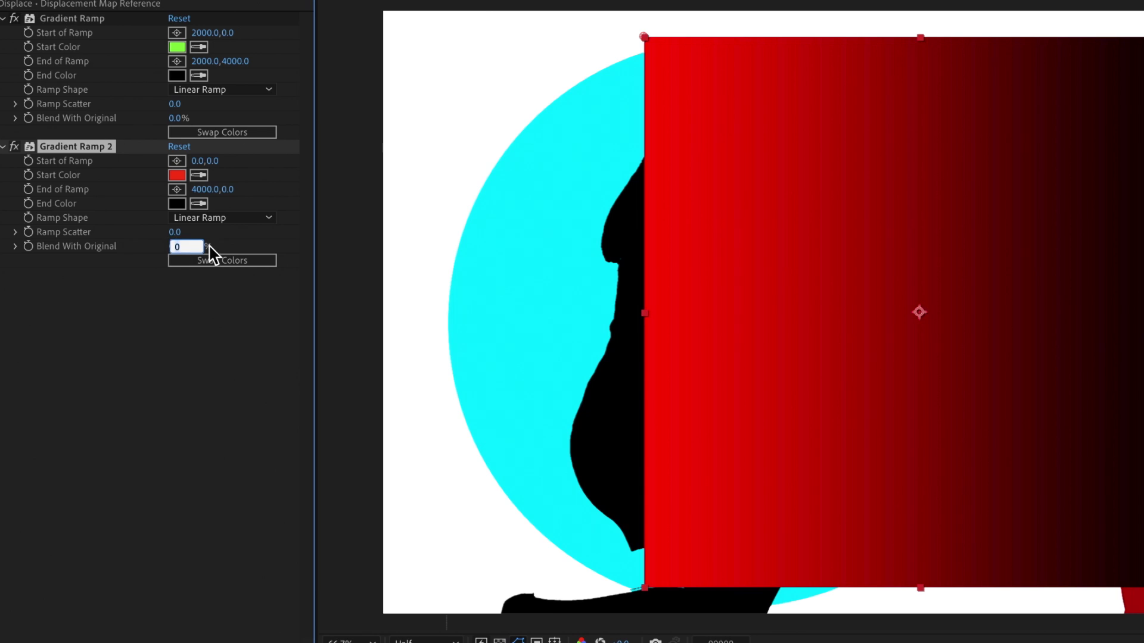
pyautogui.write('50')
pyautogui.press('Return')
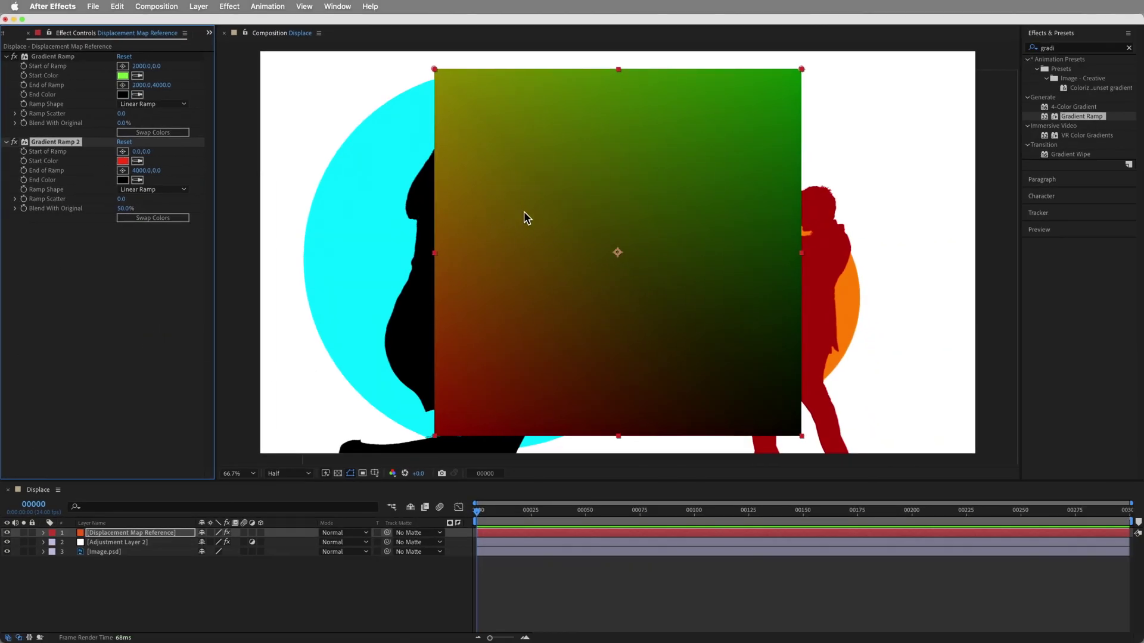
# Step: Add a Levels effect to the gradient reference solid and halve its Input White to 16384
pyautogui.click(1057, 47)
pyautogui.write('leve')
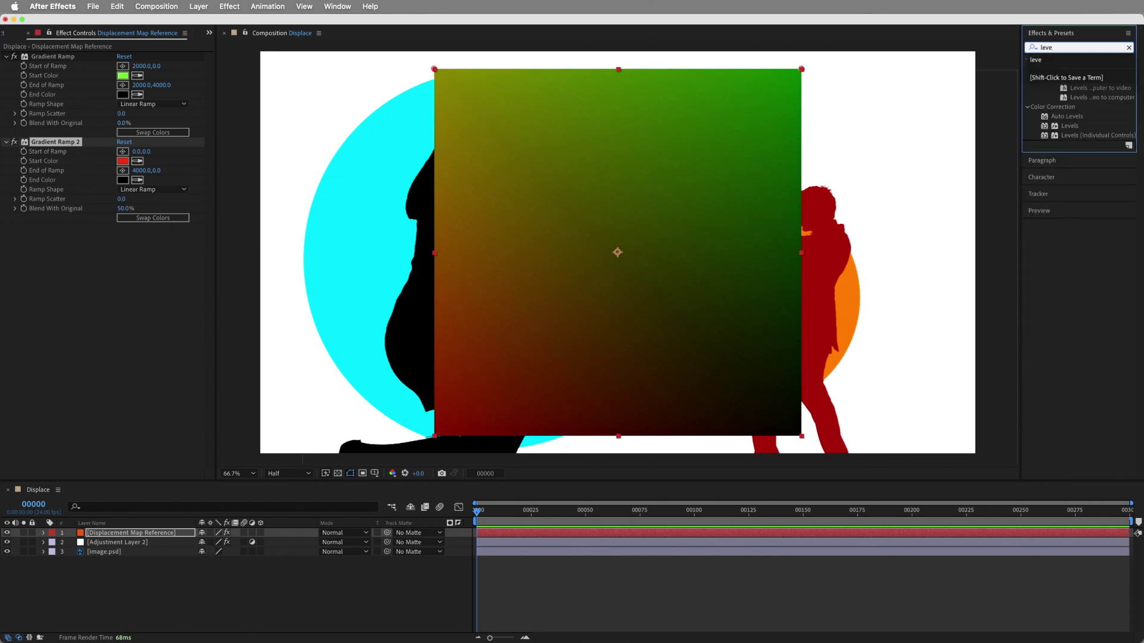
pyautogui.moveTo(1069, 125); pyautogui.dragTo(700, 298)
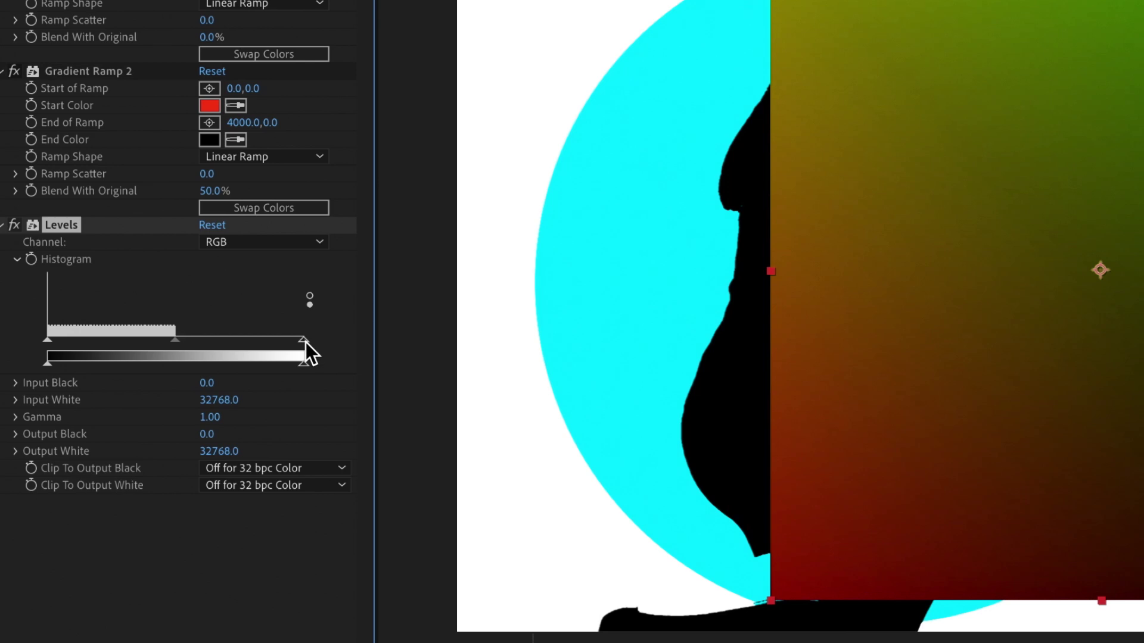
pyautogui.moveTo(303, 340); pyautogui.dragTo(373, 340)
pyautogui.click(221, 401)
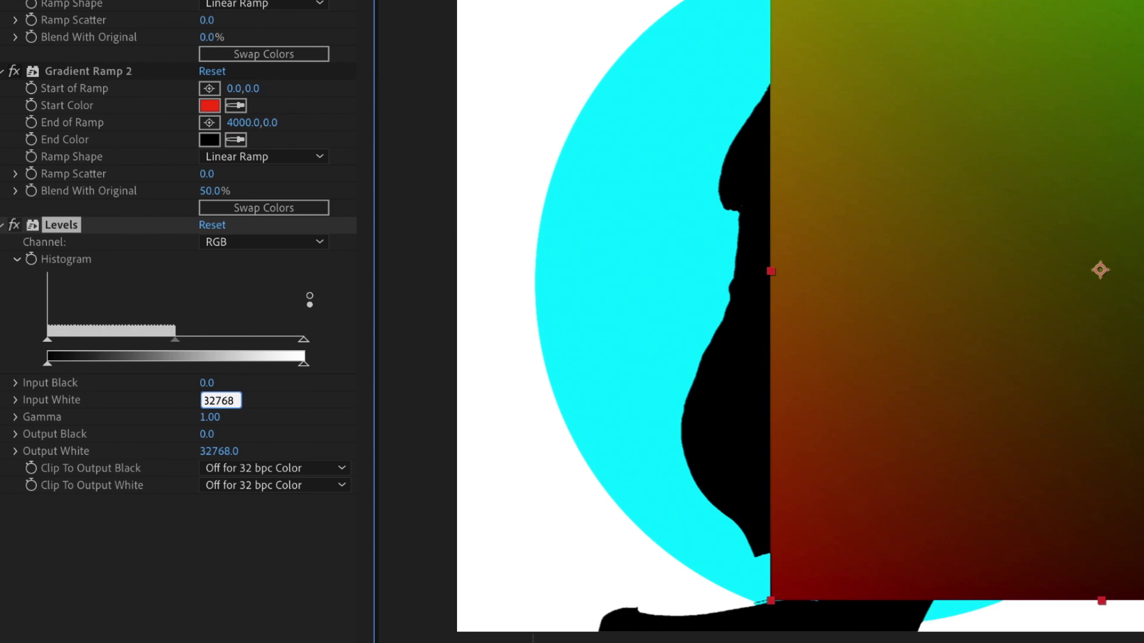
pyautogui.write('/2')
pyautogui.press('Return')
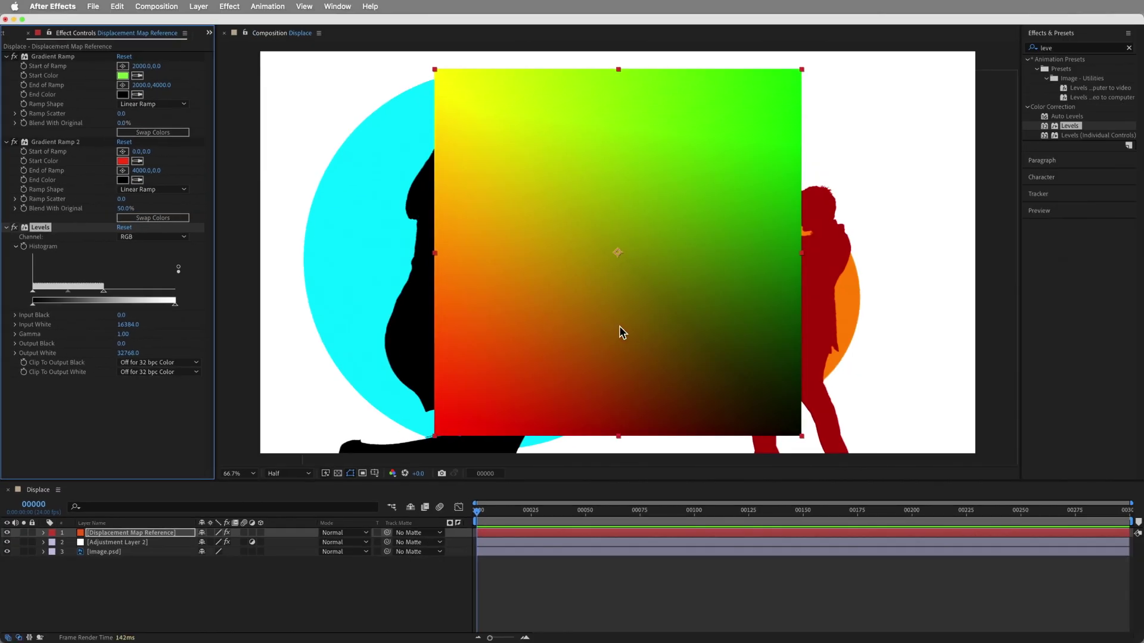
# Step: Shrink the reference solid into the composition's upper-right corner and inspect its red and green channels separately before returning to RGB
pyautogui.moveTo(801, 253); pyautogui.dragTo(895, 197)
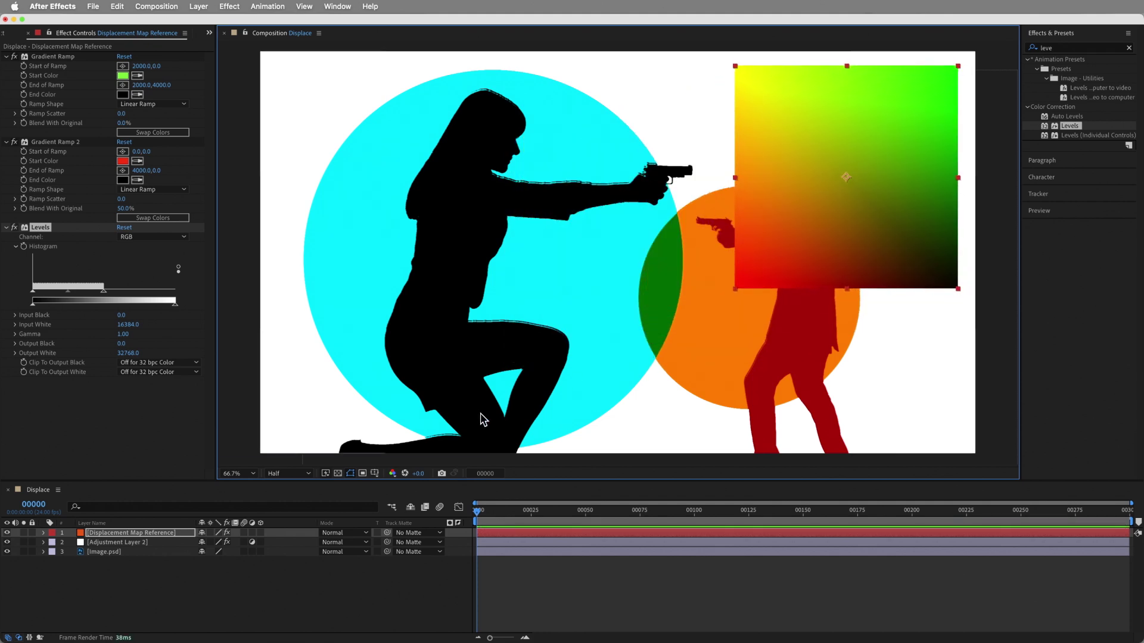
pyautogui.click(392, 473)
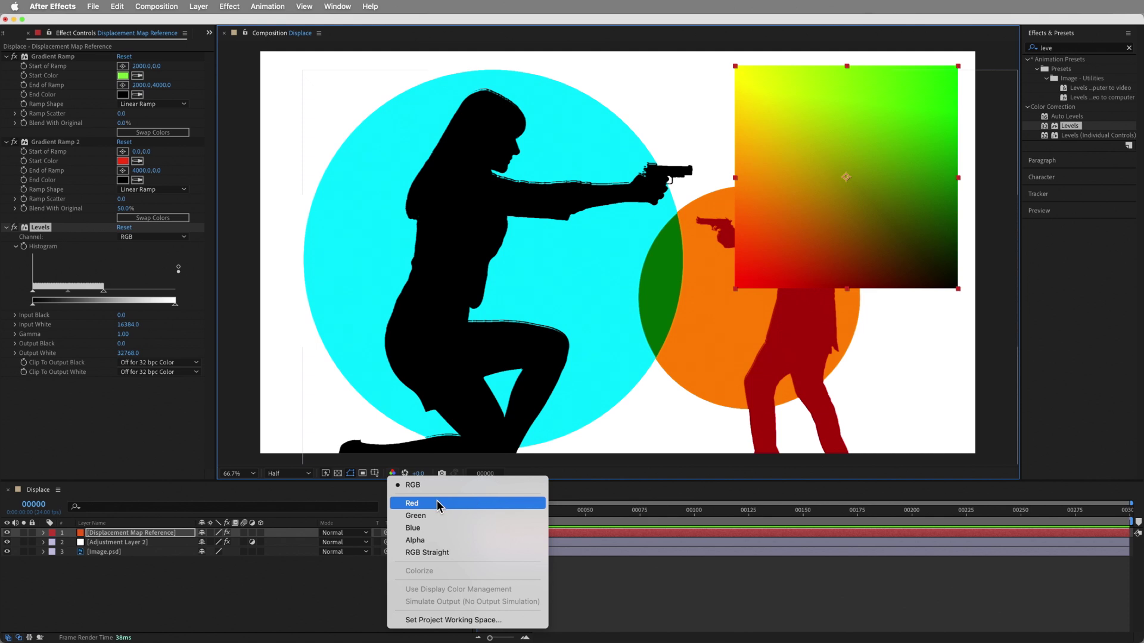
pyautogui.click(475, 506)
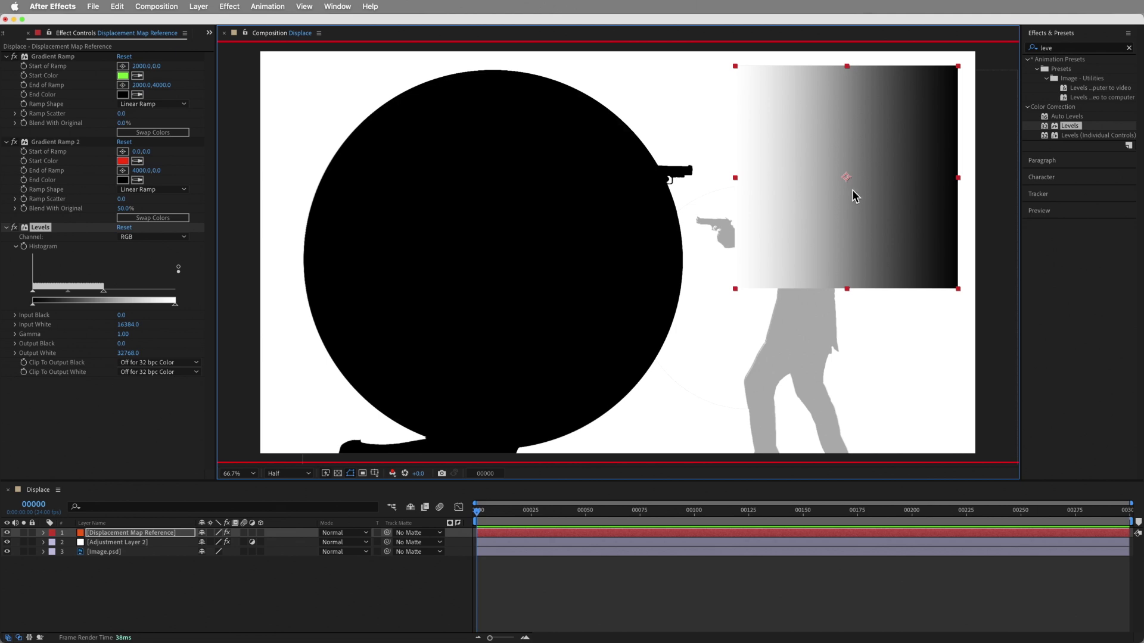
pyautogui.click(393, 473)
pyautogui.click(420, 516)
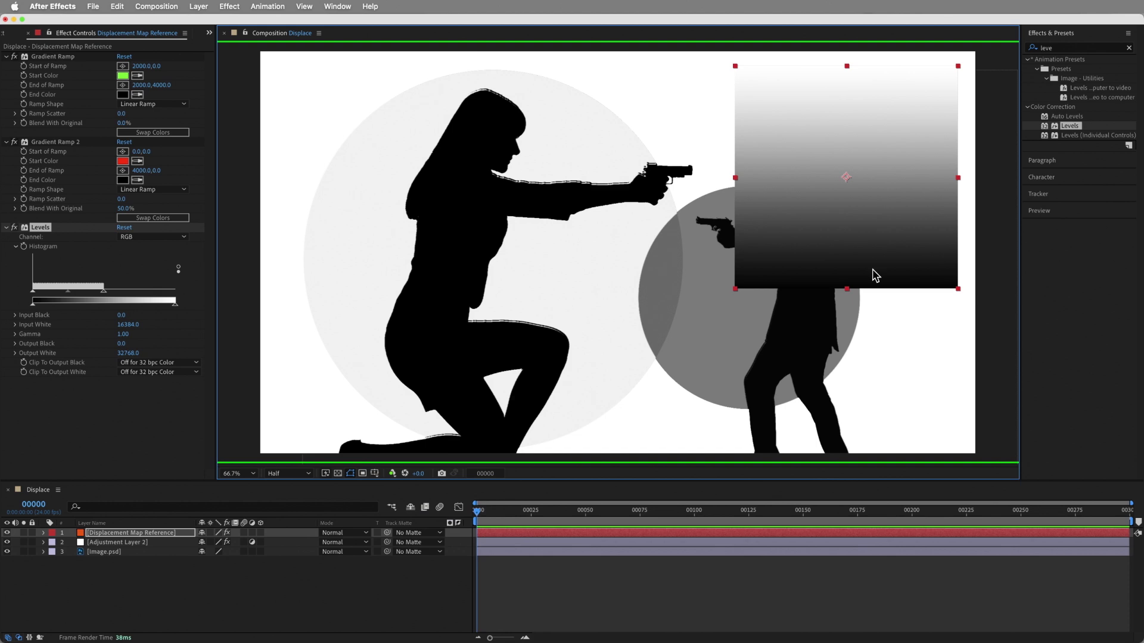
pyautogui.click(393, 474)
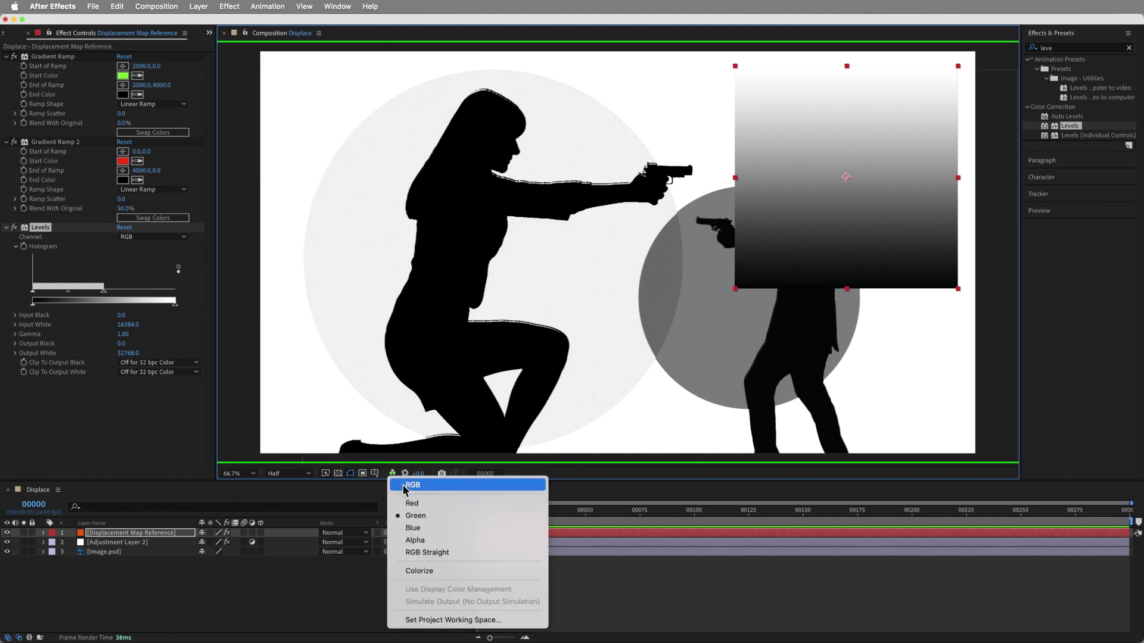
pyautogui.click(404, 486)
# Step: Set the adjustment layer's Displacement Map to use the Displacement Map Reference layer with its Effects & Masks
pyautogui.click(127, 542)
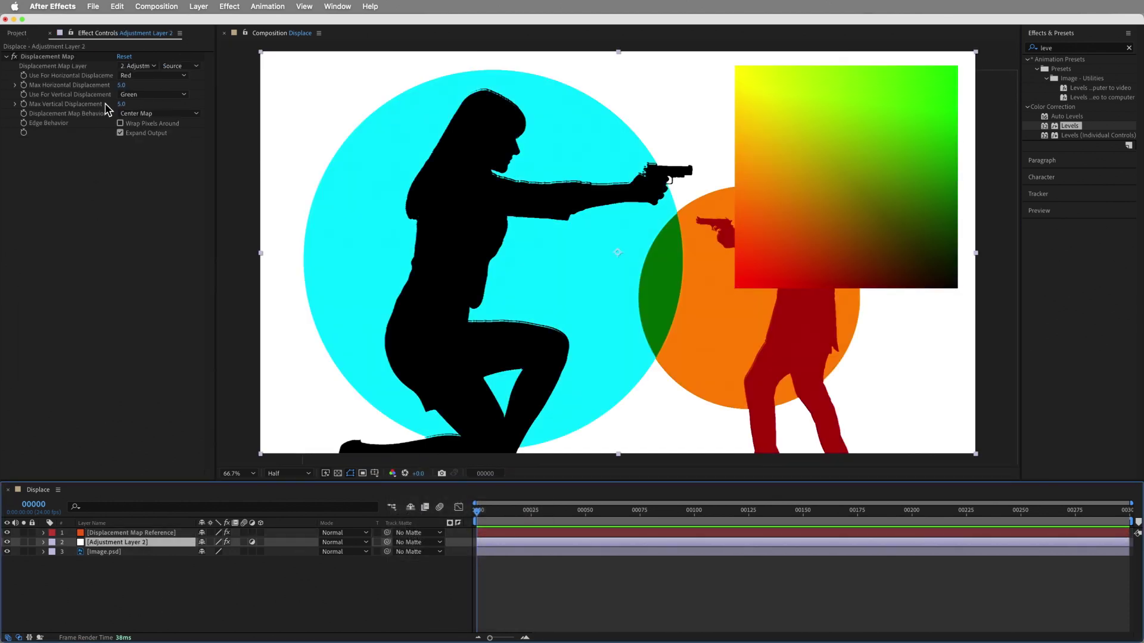
pyautogui.click(139, 65)
pyautogui.click(160, 97)
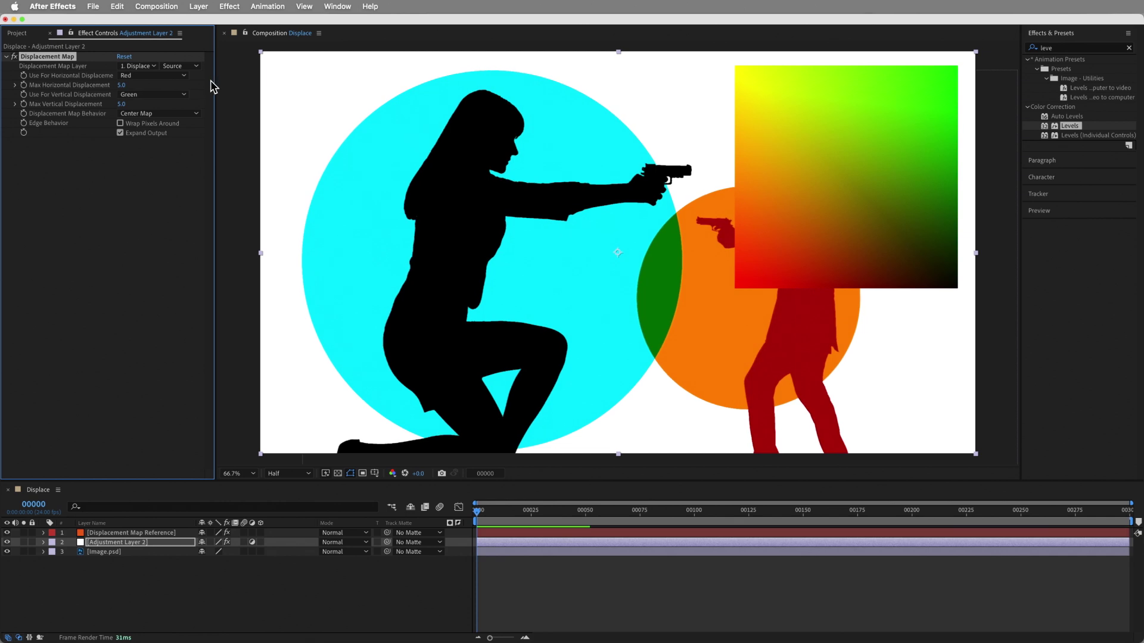
pyautogui.click(180, 66)
pyautogui.click(204, 103)
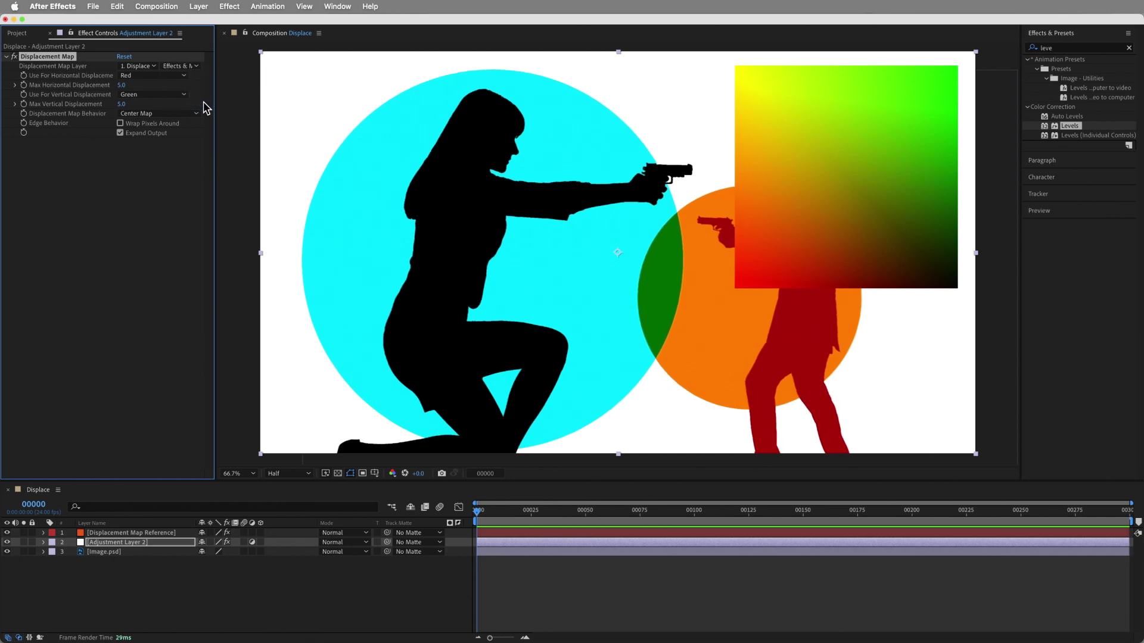
# Step: Set the Displacement Map's maximum horizontal and vertical displacement to 600 each
pyautogui.click(122, 85)
pyautogui.write('600')
pyautogui.press('Return')
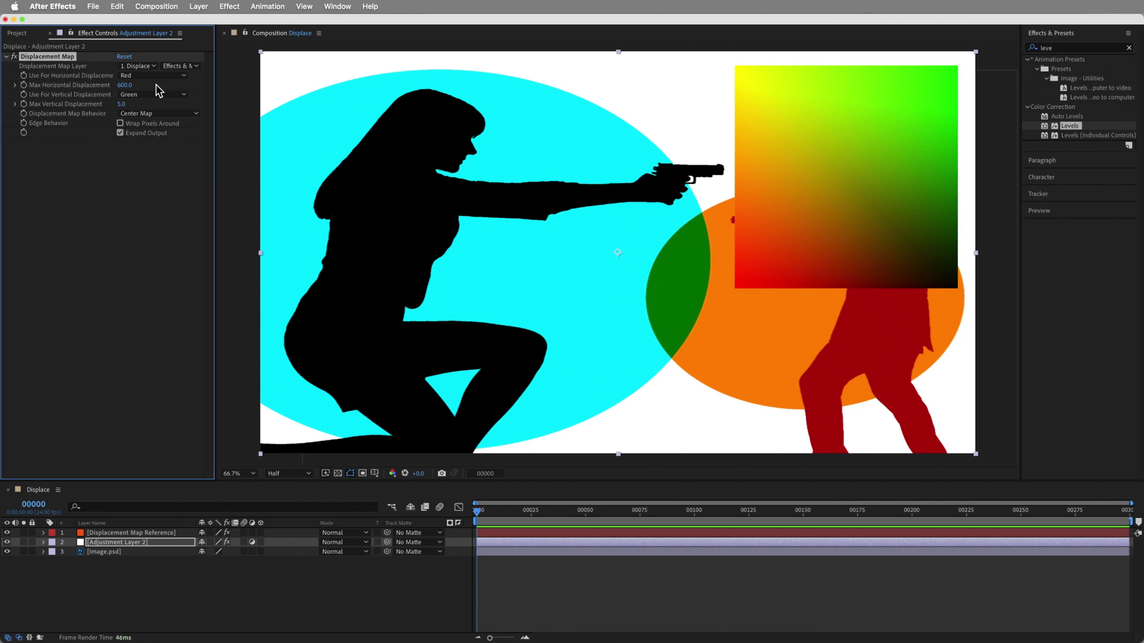
pyautogui.click(122, 103)
pyautogui.press('Return')
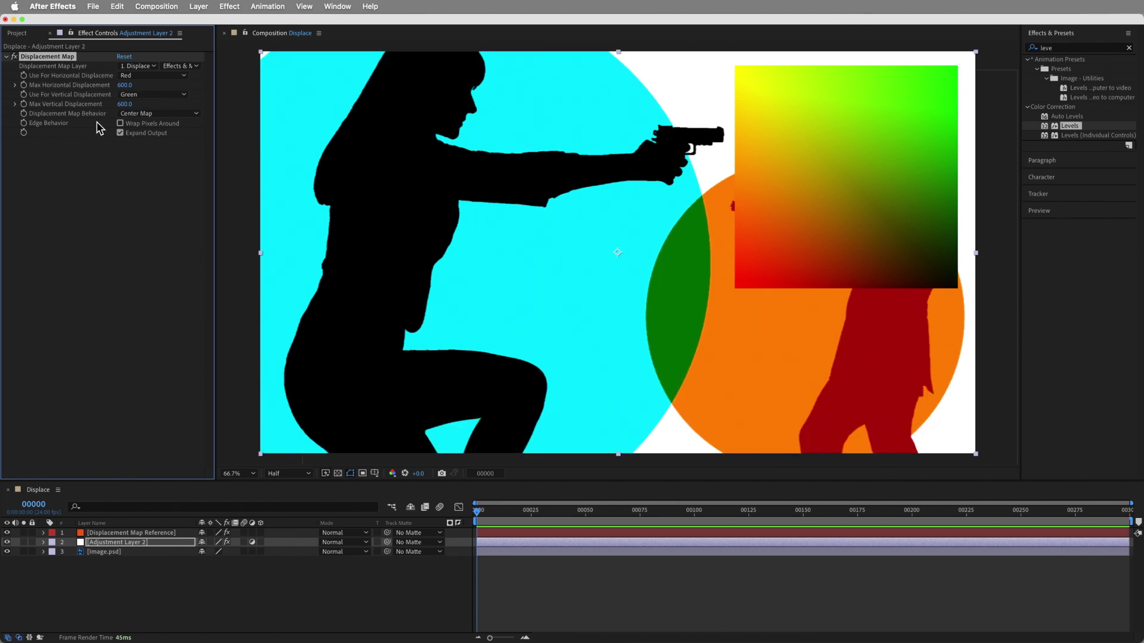
# Step: Compare the image with and without the Displacement Map effect by switching it off and on repeatedly
pyautogui.click(15, 56)
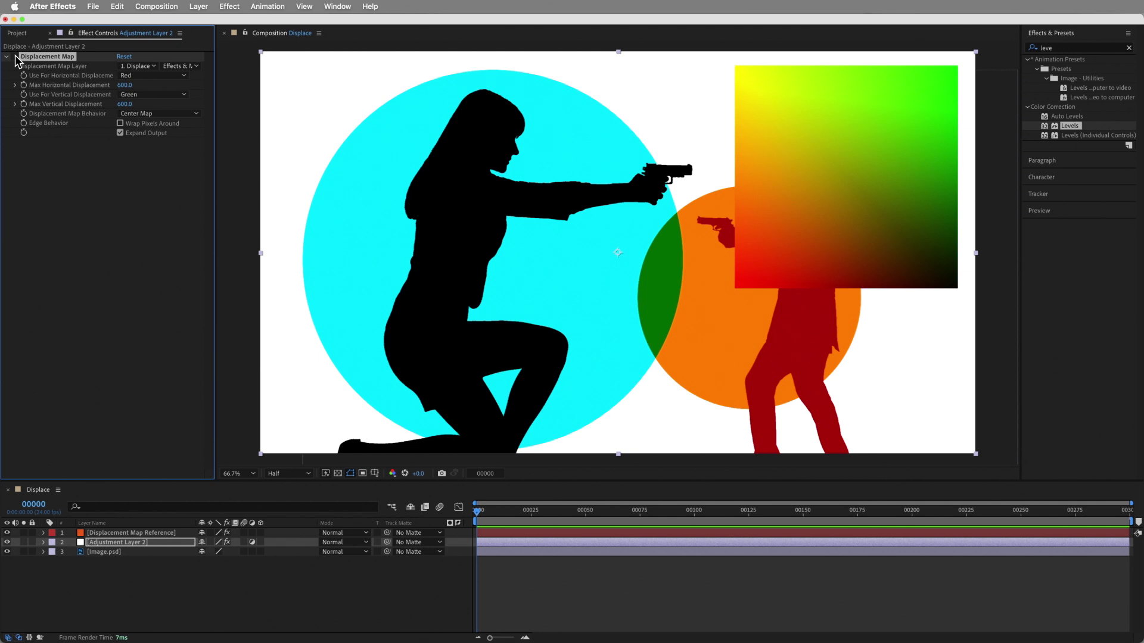
pyautogui.click(15, 56)
pyautogui.click(15, 56)
pyautogui.click(15, 56)
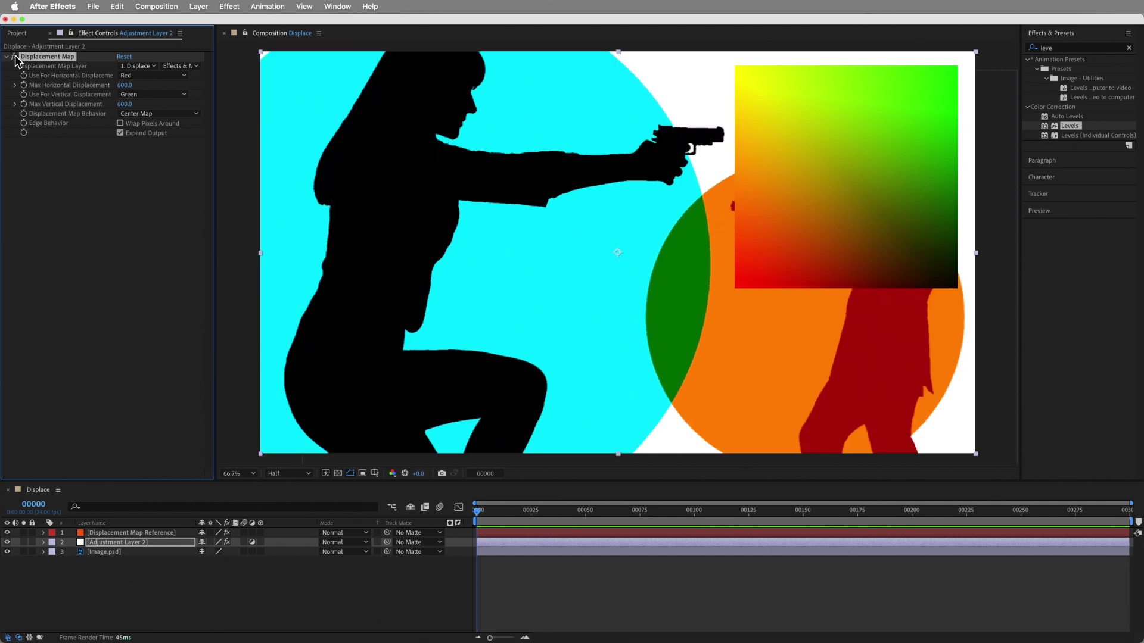
# Step: View only the red channel, try varying the maximum horizontal displacement, and undo the change
pyautogui.click(392, 473)
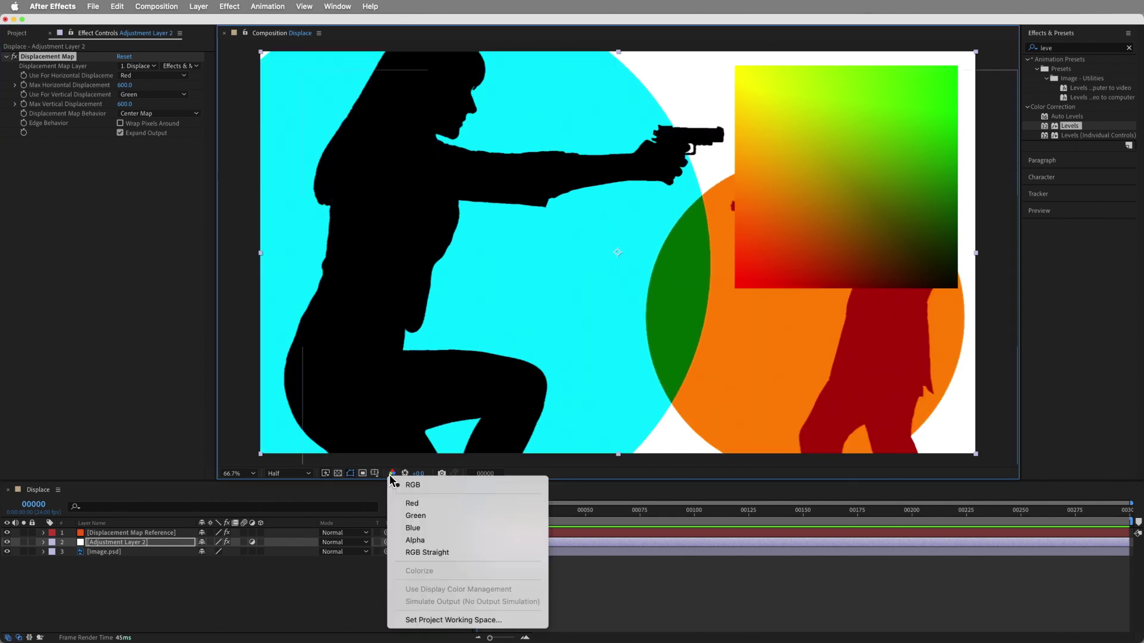
pyautogui.click(411, 503)
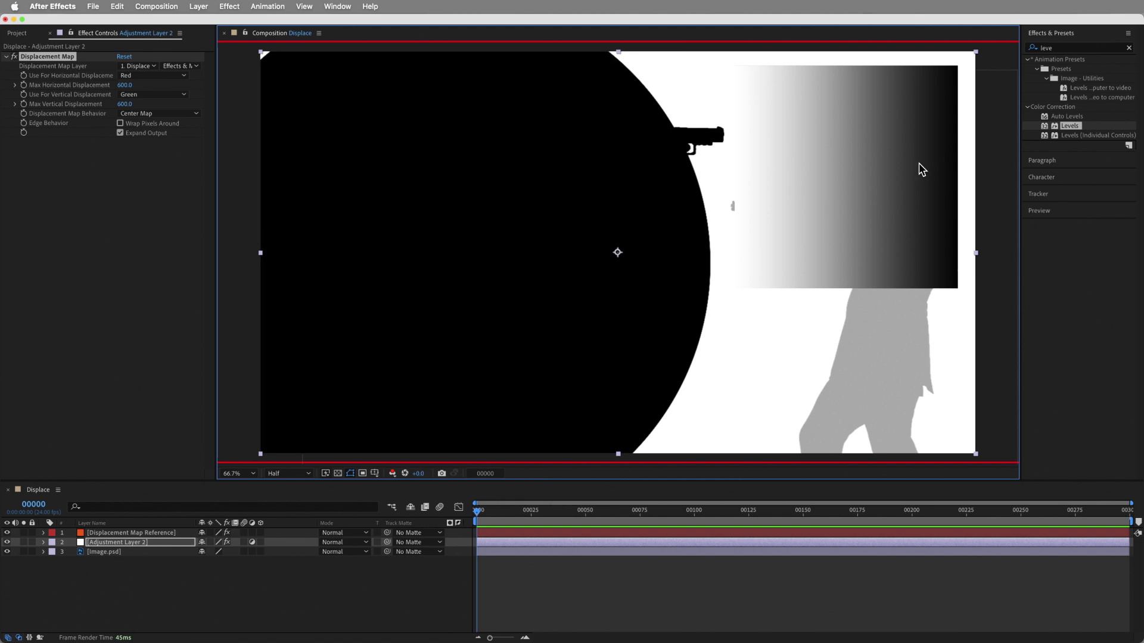
pyautogui.moveTo(124, 84); pyautogui.dragTo(47, 99)
pyautogui.press('super+z')
# Step: View only the green channel, try varying the maximum vertical displacement, undo it, and return to the RGB view
pyautogui.click(395, 473)
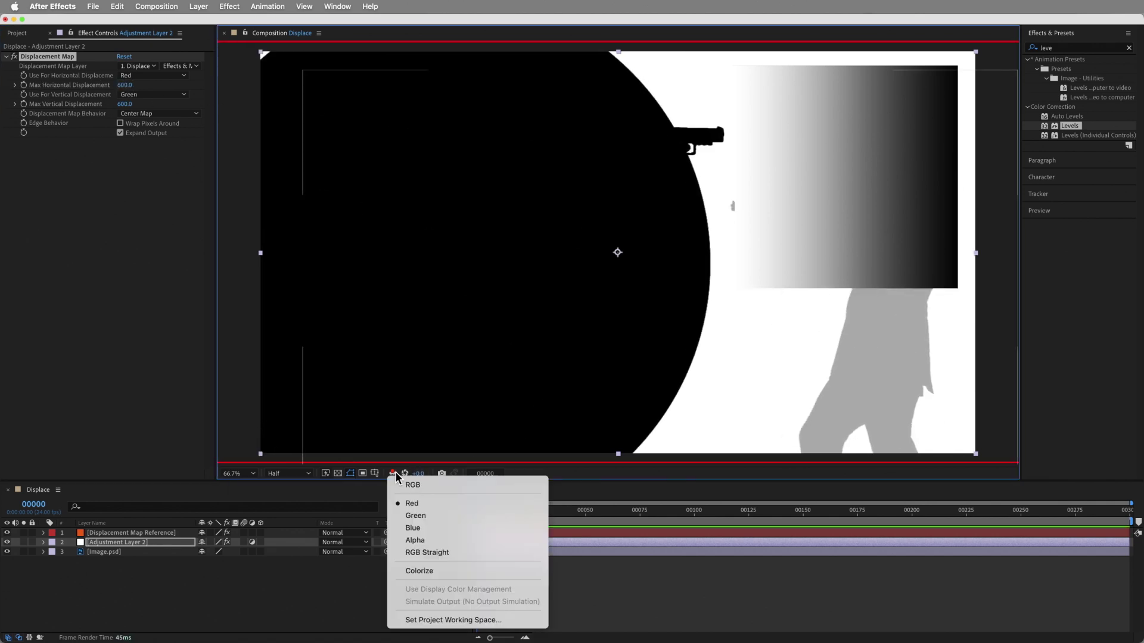
pyautogui.click(415, 517)
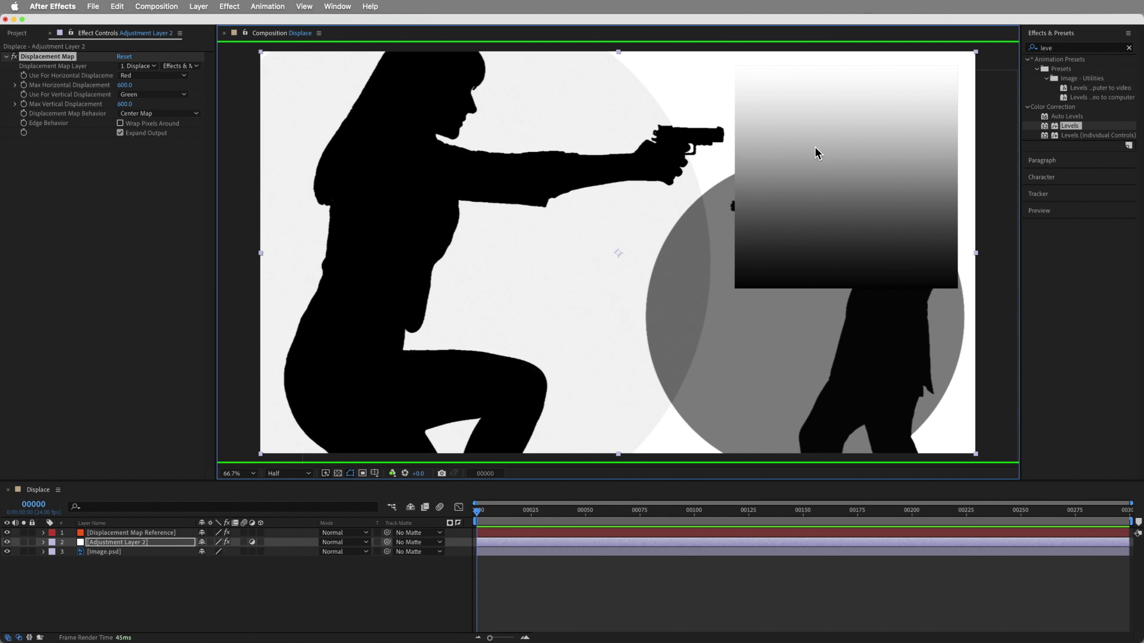
pyautogui.moveTo(125, 104); pyautogui.dragTo(72, 124)
pyautogui.press('super+z')
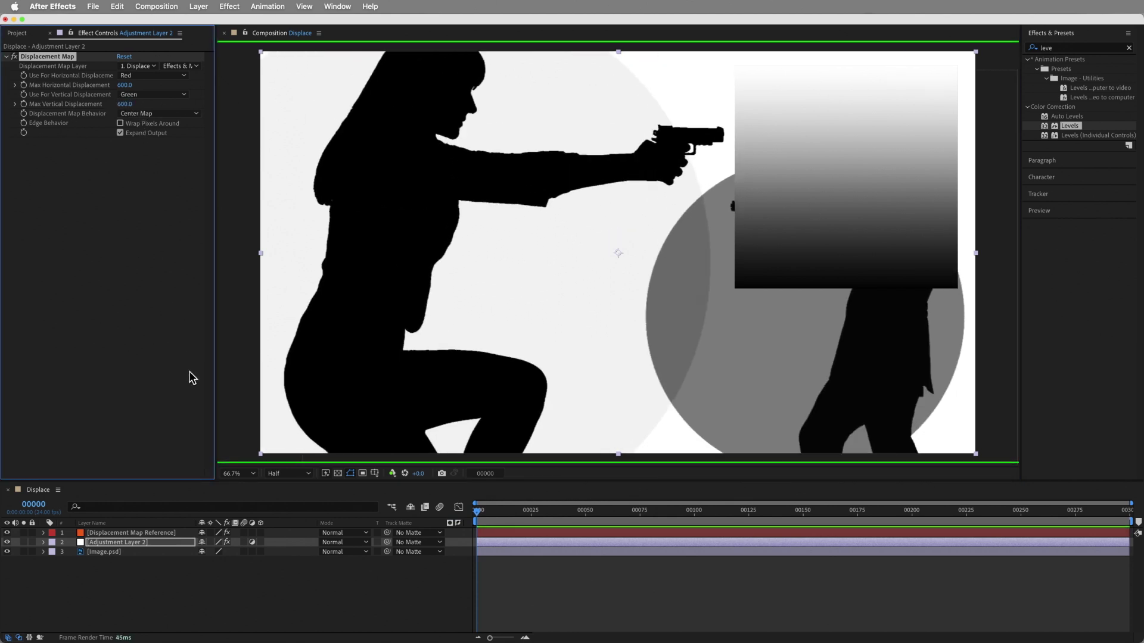
pyautogui.click(394, 473)
pyautogui.click(404, 484)
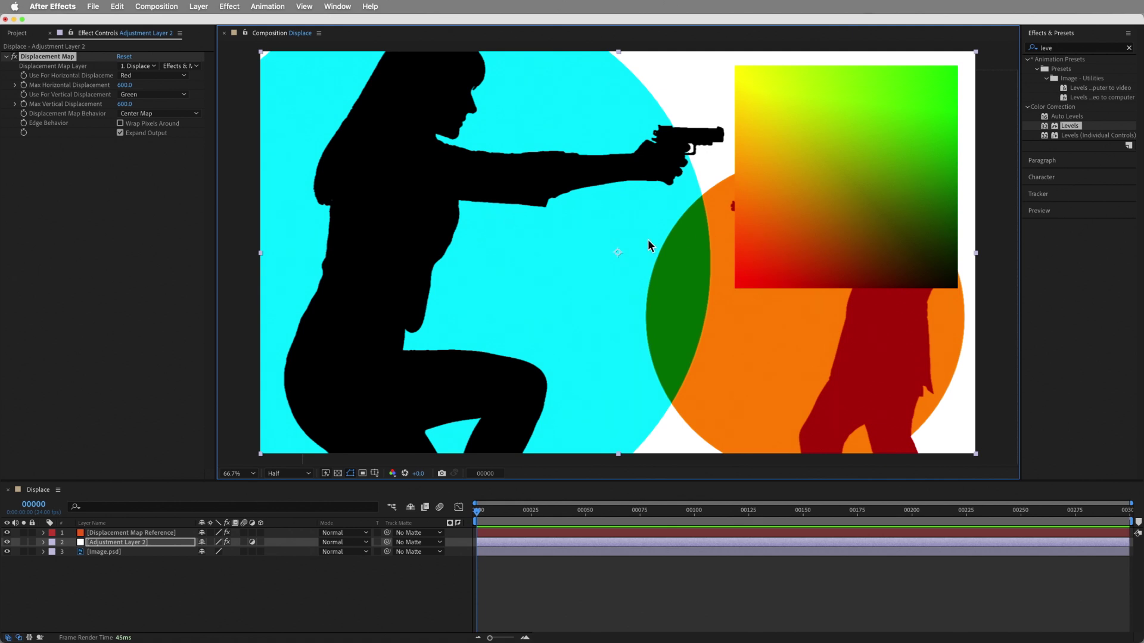
# Step: Rename the Displacement Map Reference layer to COLOR GRAPH and hide it
pyautogui.click(106, 533)
pyautogui.press('Return')
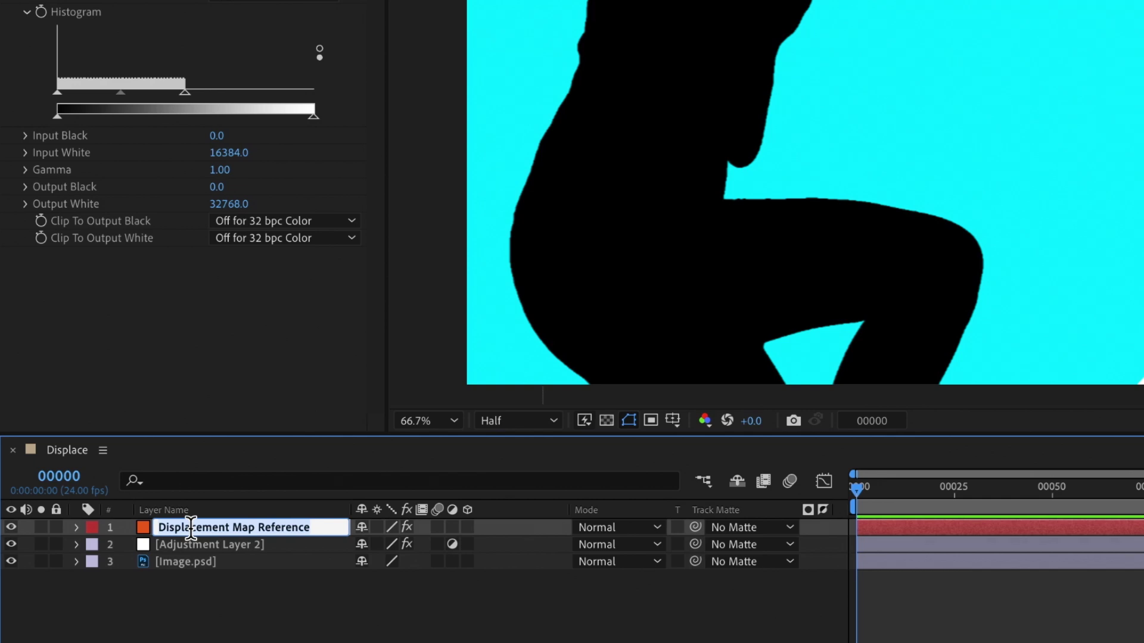
pyautogui.write('COLOR GRAPH')
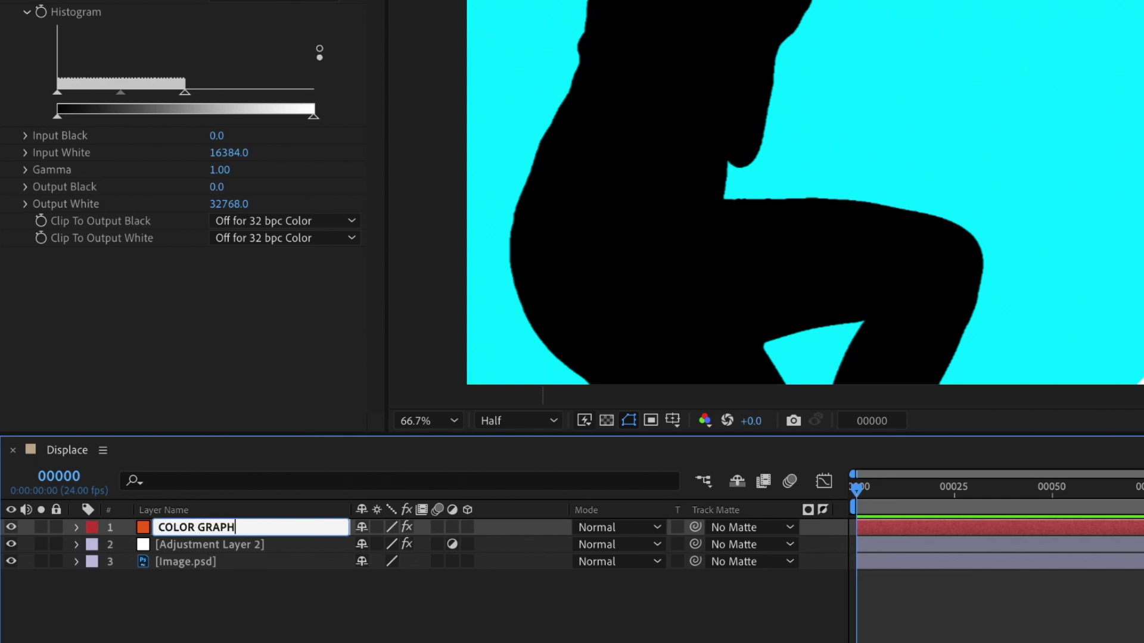
pyautogui.press('Return')
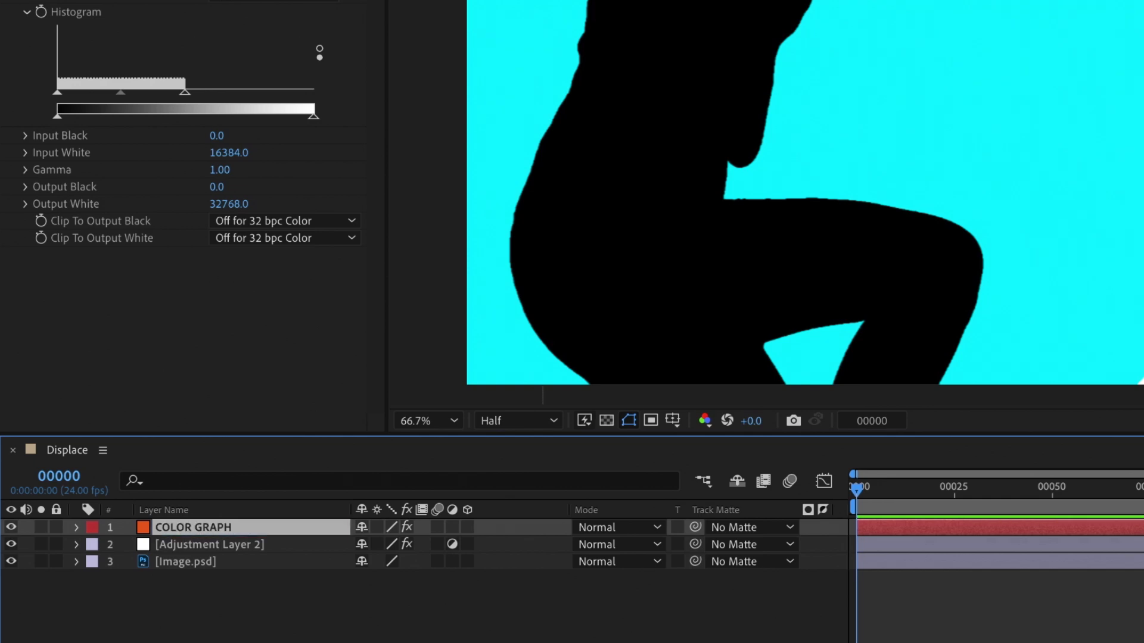
pyautogui.click(12, 527)
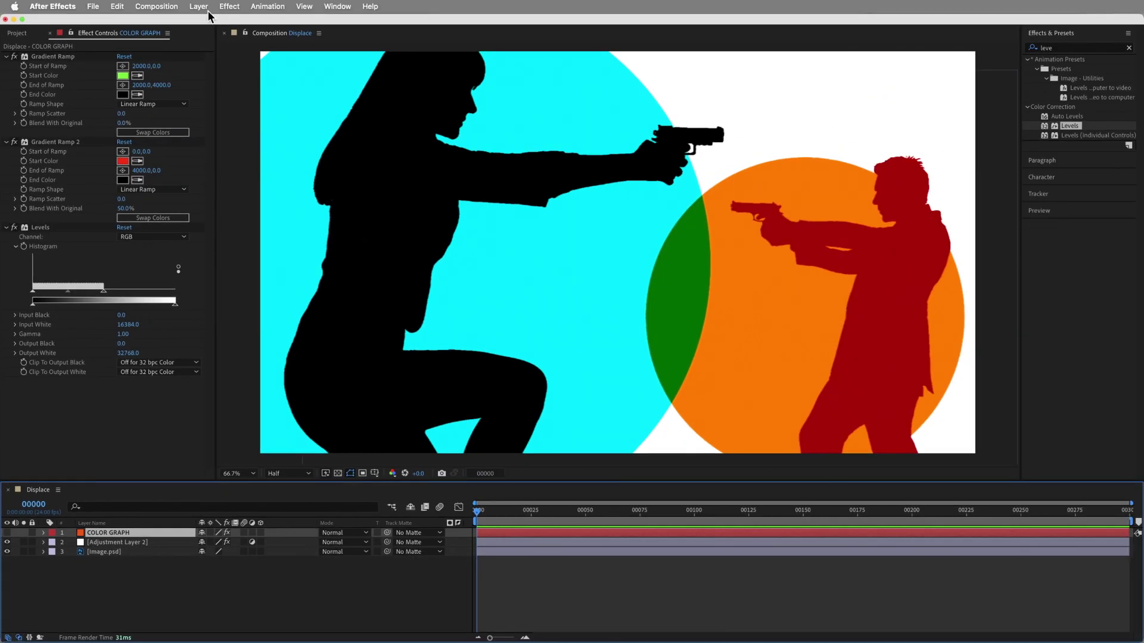
# Step: Create a composition-sized solid, 3840 x 2160 px, named NOISE MAP and coloured blue (2E56D5)
pyautogui.click(198, 6)
pyautogui.moveTo(200, 23)
pyautogui.click(334, 35)
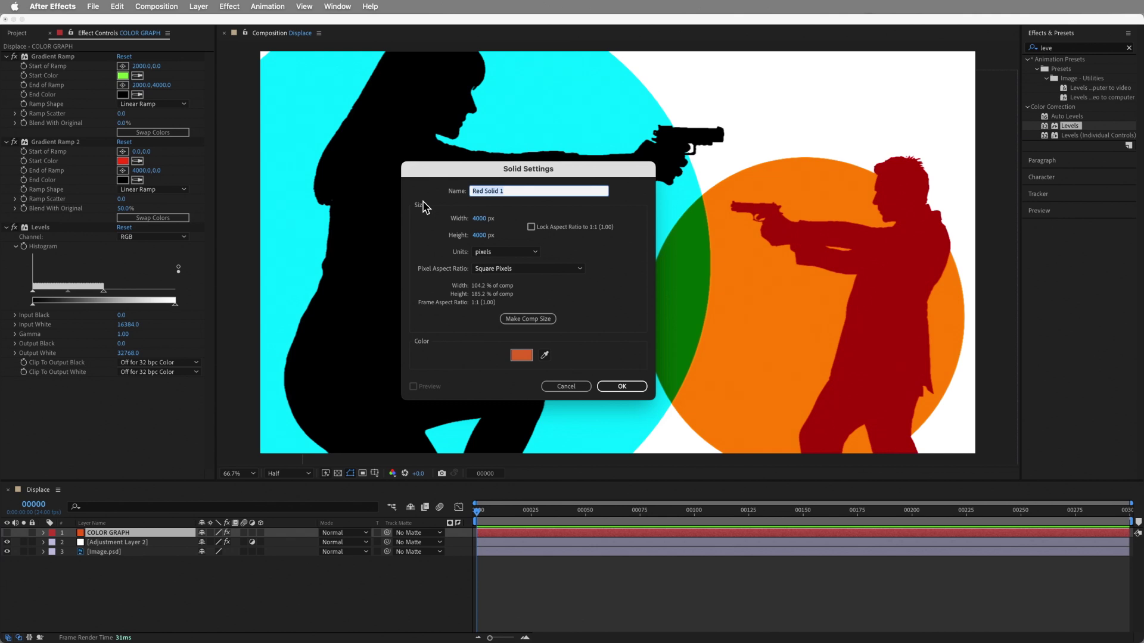
pyautogui.write('NOISE MAP')
pyautogui.click(528, 319)
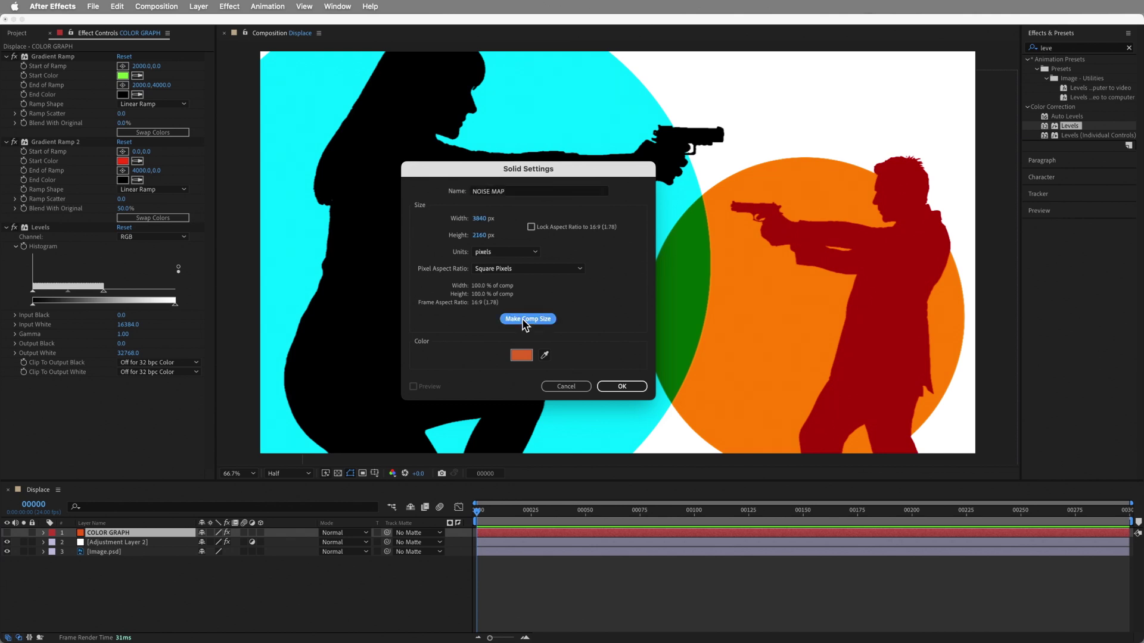
pyautogui.click(521, 355)
pyautogui.click(365, 336)
pyautogui.click(446, 284)
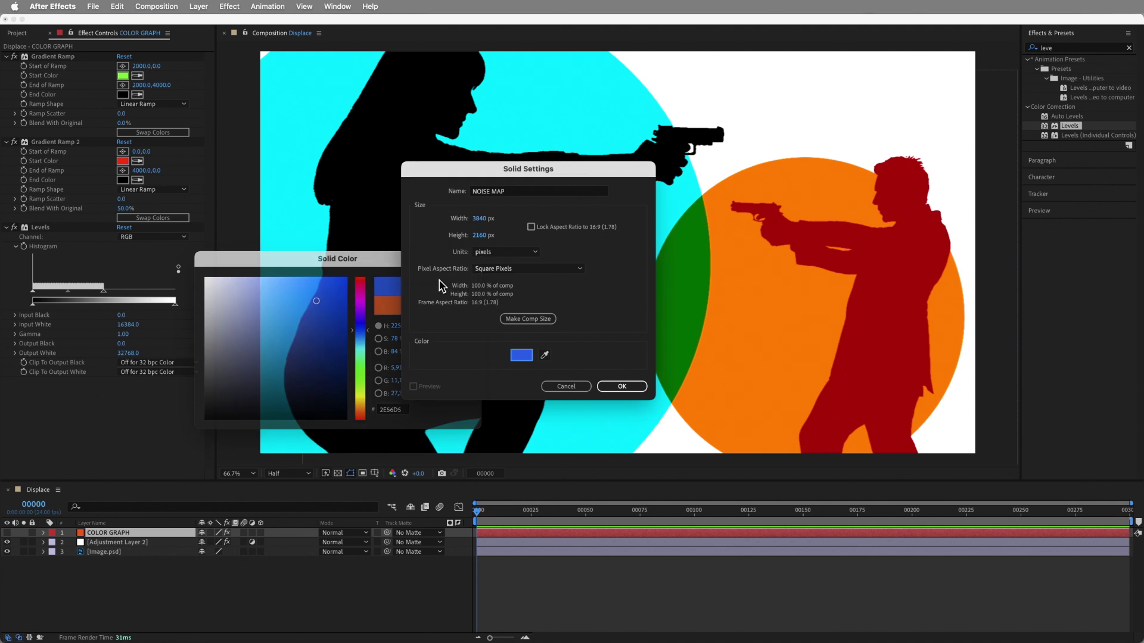
pyautogui.click(616, 384)
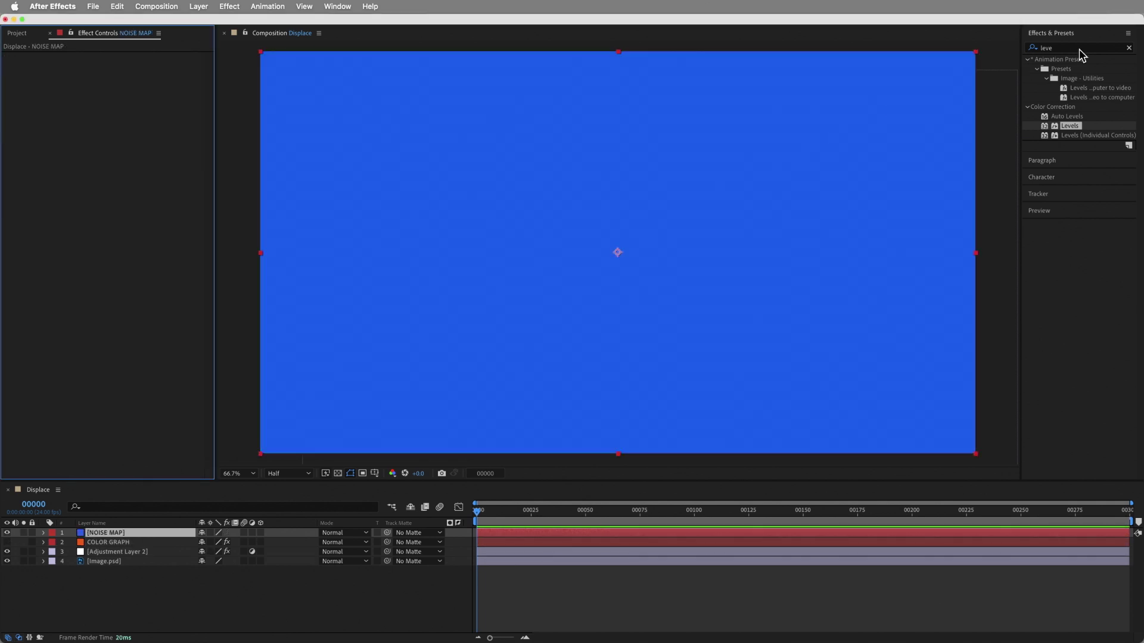
# Step: Apply the Fractal Noise effect to the NOISE MAP solid
pyautogui.click(1096, 48)
pyautogui.write('frac')
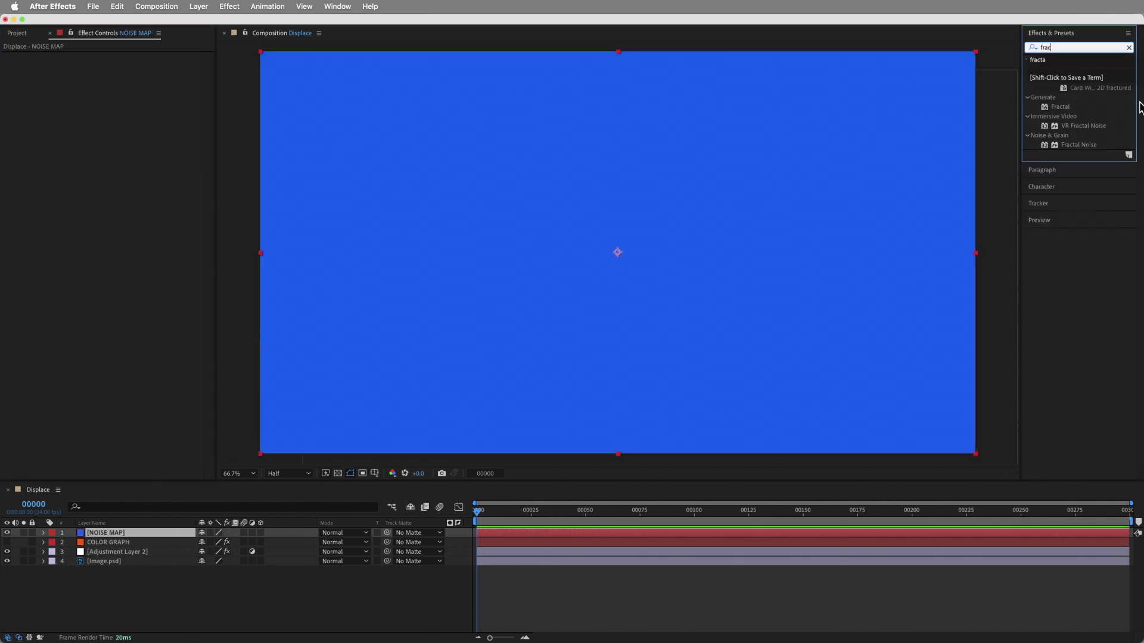
pyautogui.doubleClick(1078, 143)
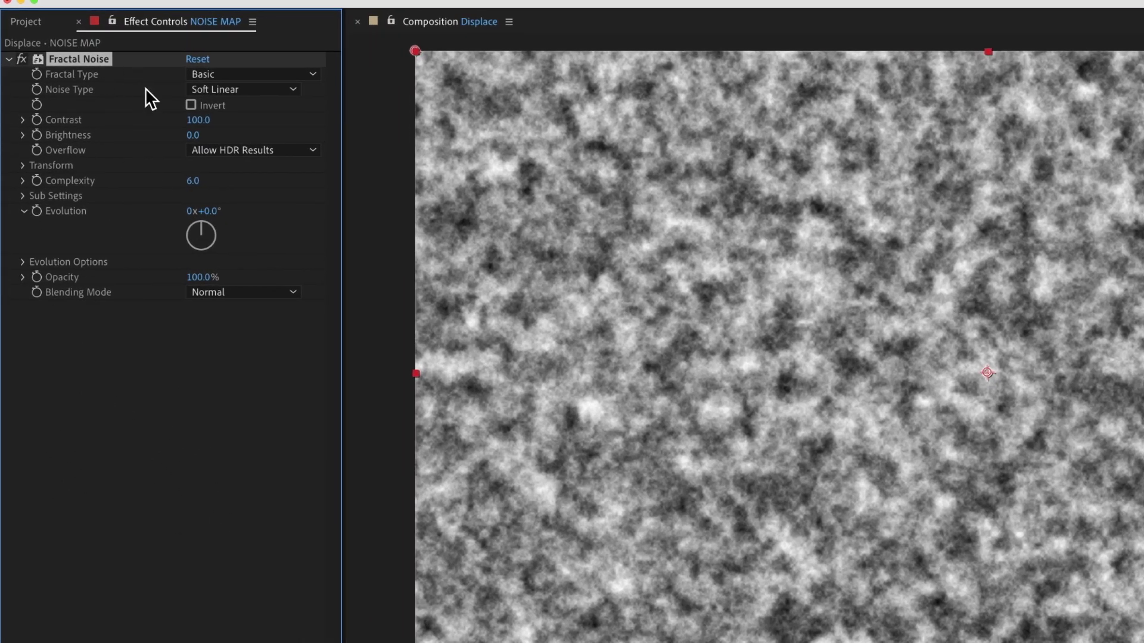
# Step: Set the Fractal Noise type to Turbulent Sharp and invert the noise
pyautogui.click(284, 73)
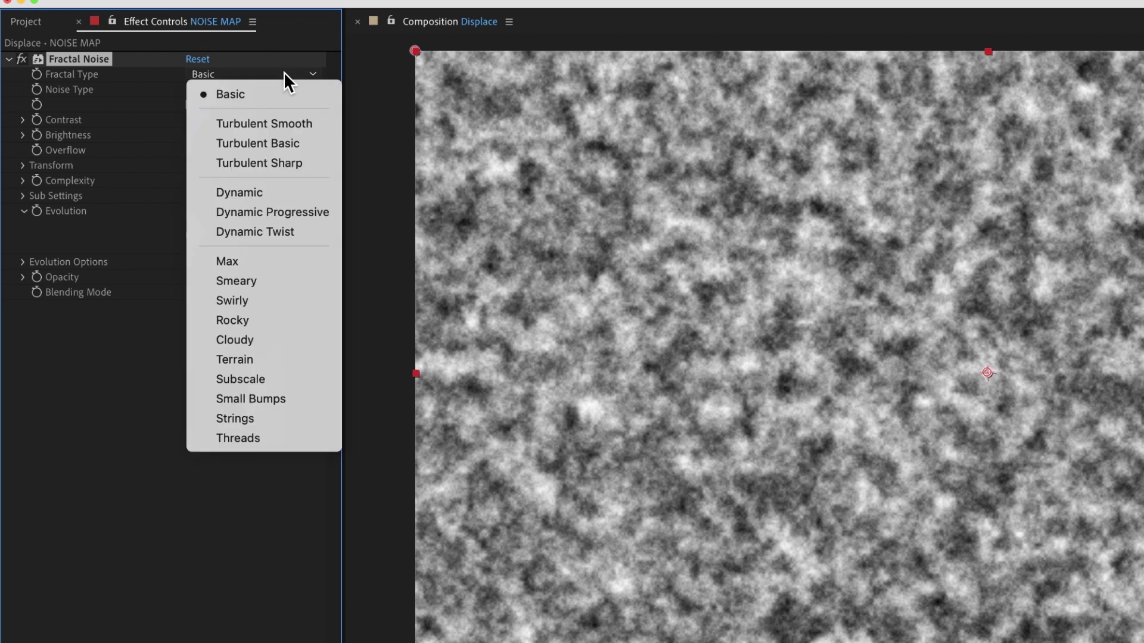
pyautogui.click(258, 163)
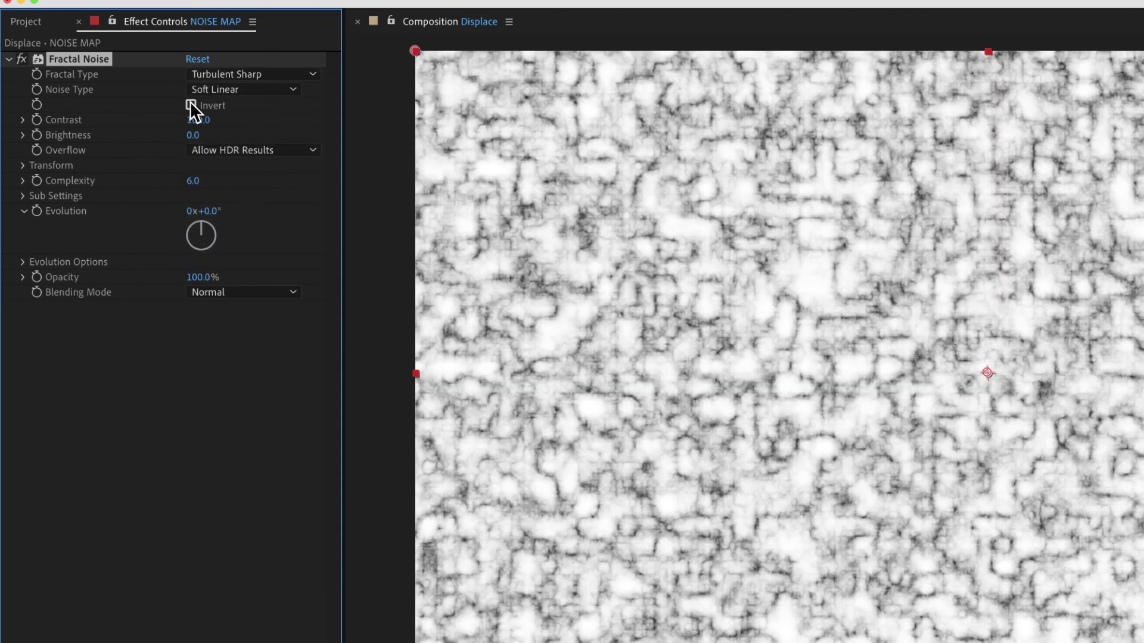
pyautogui.click(191, 105)
# Step: Set the Fractal Noise contrast to 150 and brightness to 30
pyautogui.click(202, 119)
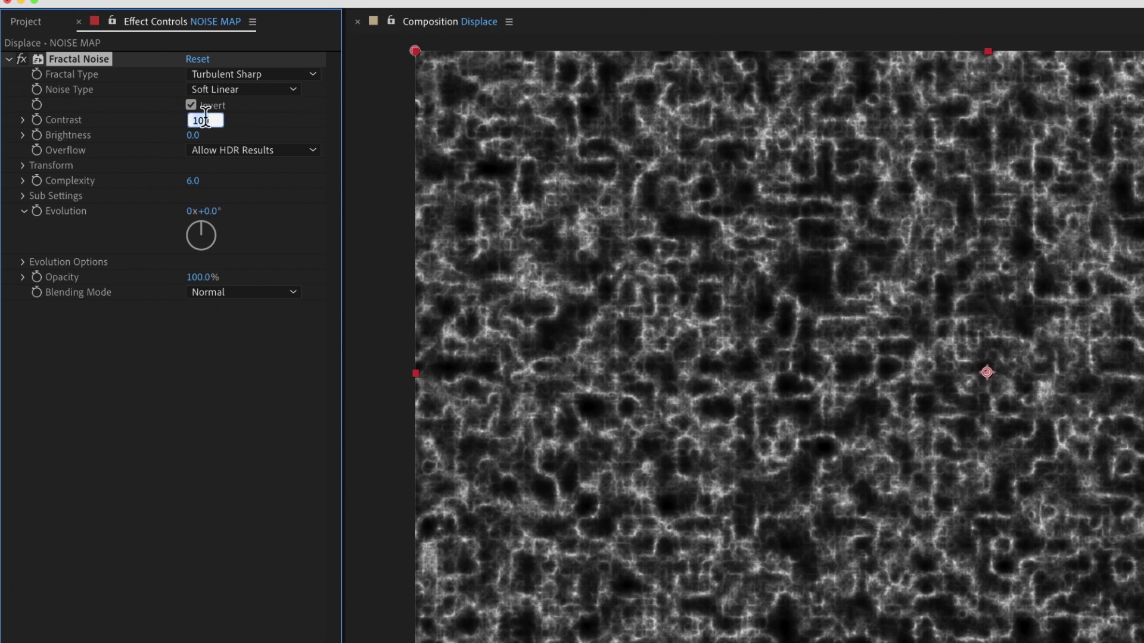
pyautogui.write('150')
pyautogui.press('Return')
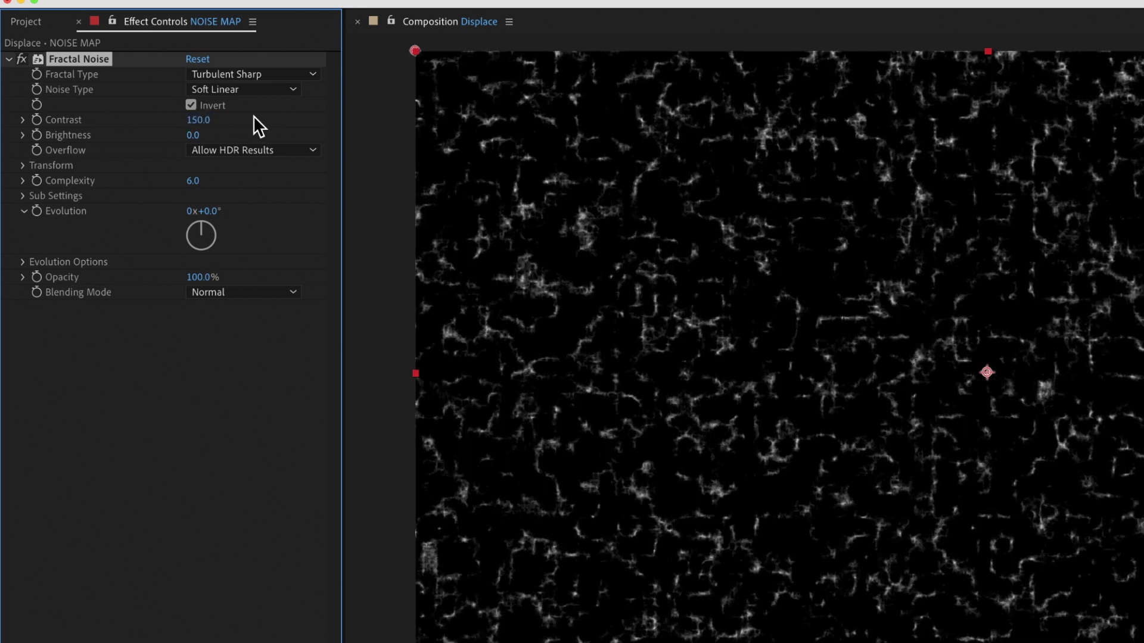
pyautogui.click(197, 135)
pyautogui.write('30')
pyautogui.press('Return')
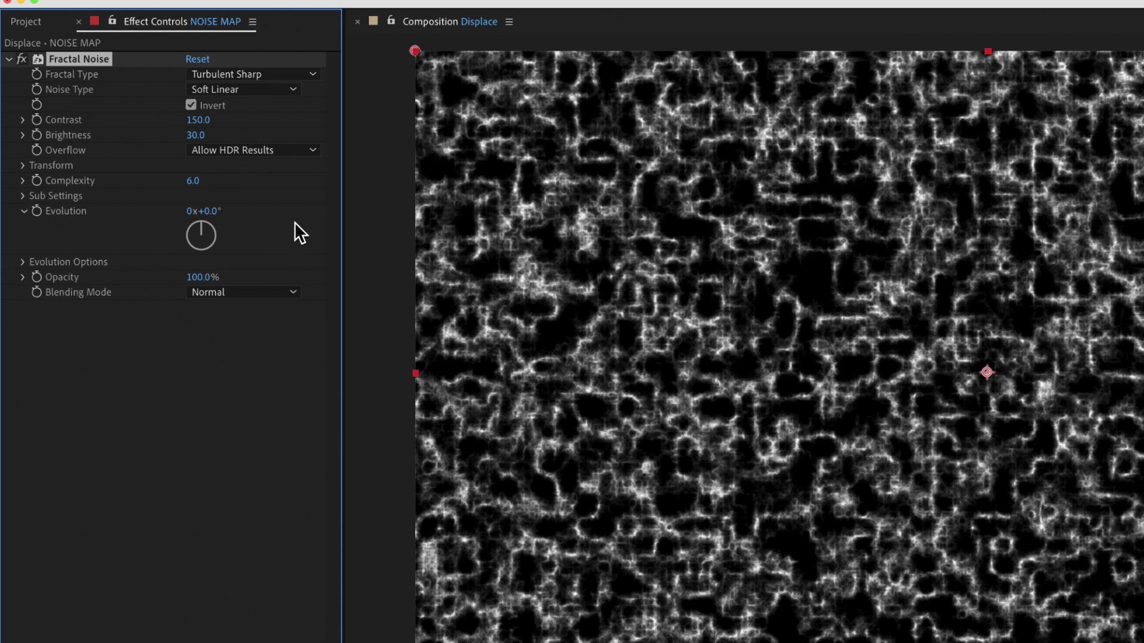
# Step: Set the Fractal Noise complexity to 3 and its sub rotation to 60°
pyautogui.moveTo(193, 182)
pyautogui.mouseDown()
pyautogui.moveTo(192, 197)
pyautogui.moveTo(169, 199)
pyautogui.moveTo(181, 197)
pyautogui.mouseUp()
pyautogui.click(193, 182)
pyautogui.write('3')
pyautogui.press('Return')
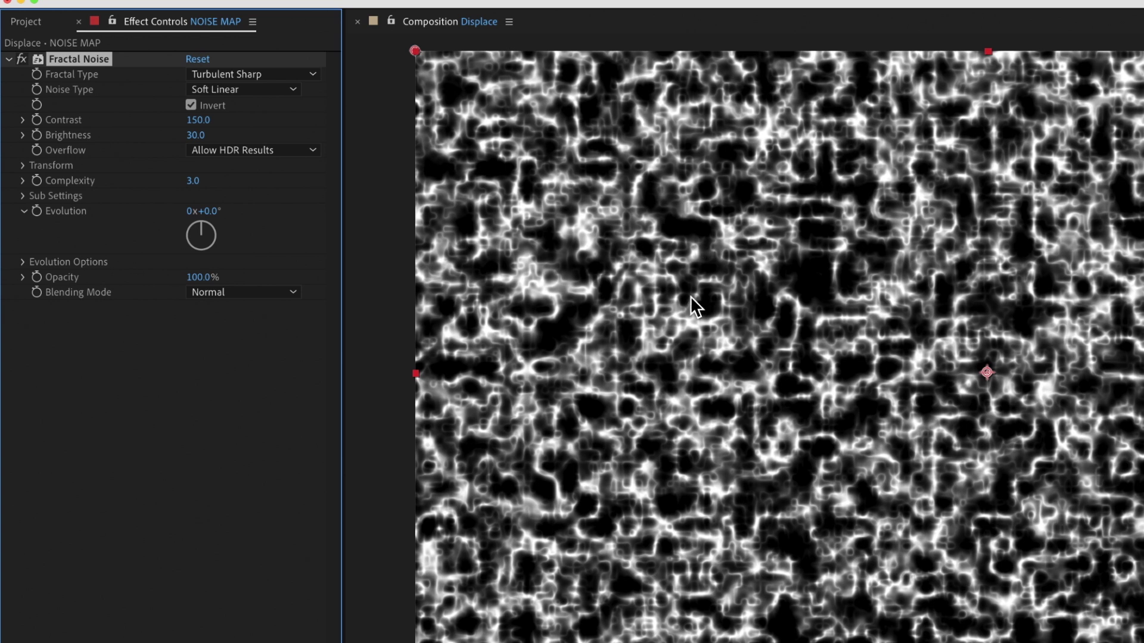
pyautogui.click(23, 195)
pyautogui.moveTo(211, 241); pyautogui.dragTo(268, 243)
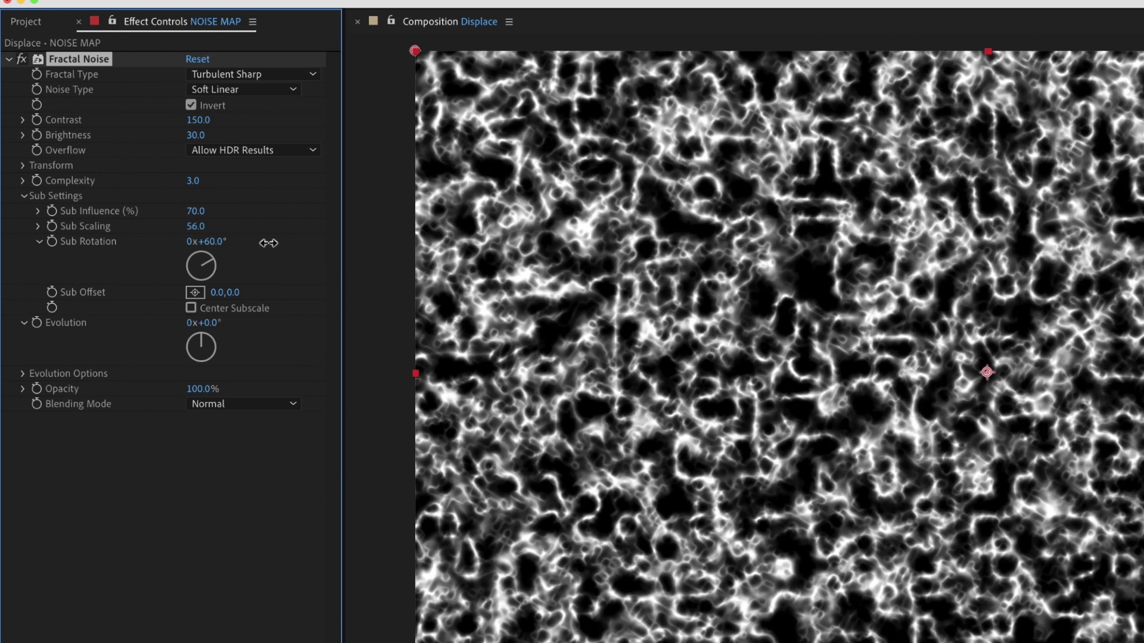
# Step: Keyframe the Fractal Noise Scale at 60 on frame 10 and reveal the keyframe under the NOISE MAP layer
pyautogui.click(23, 165)
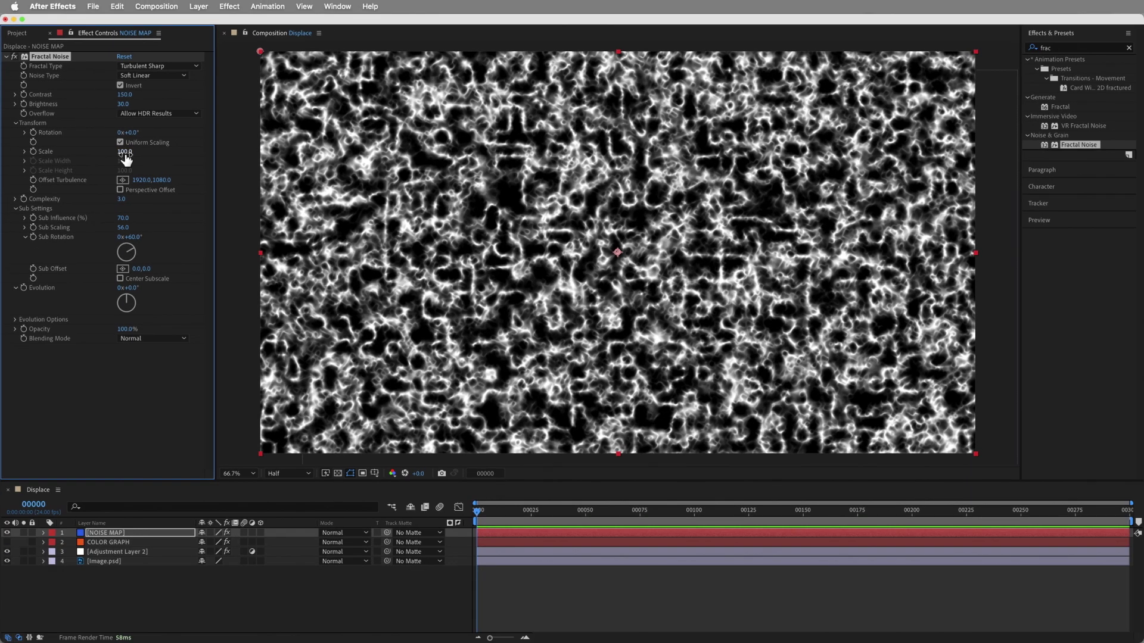
pyautogui.moveTo(125, 154); pyautogui.dragTo(118, 154)
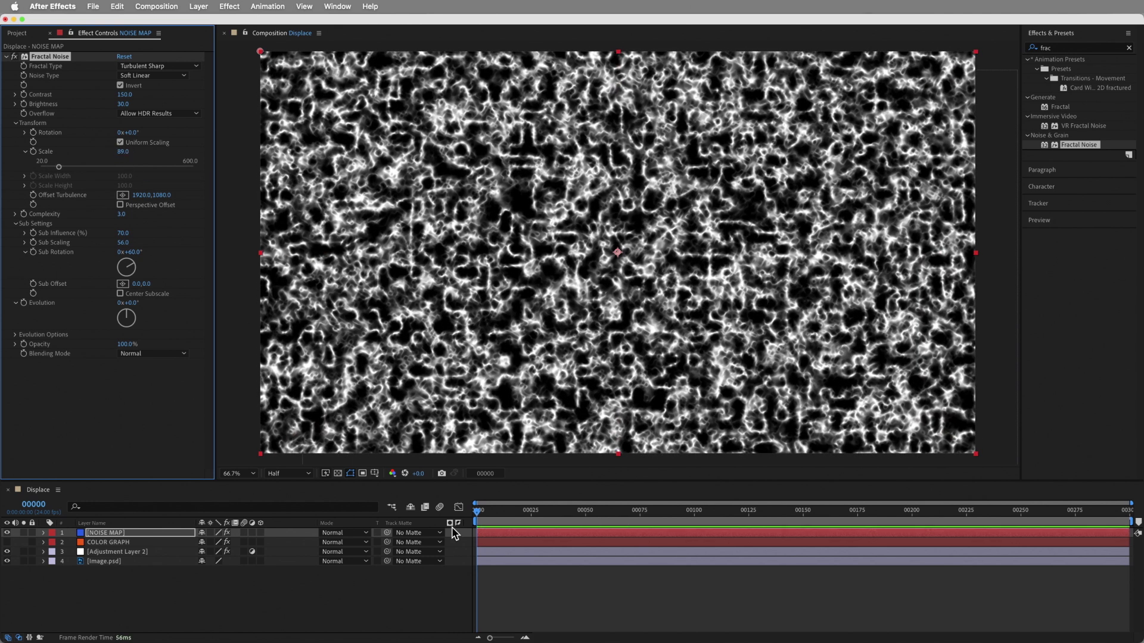
pyautogui.moveTo(494, 511); pyautogui.dragTo(499, 512)
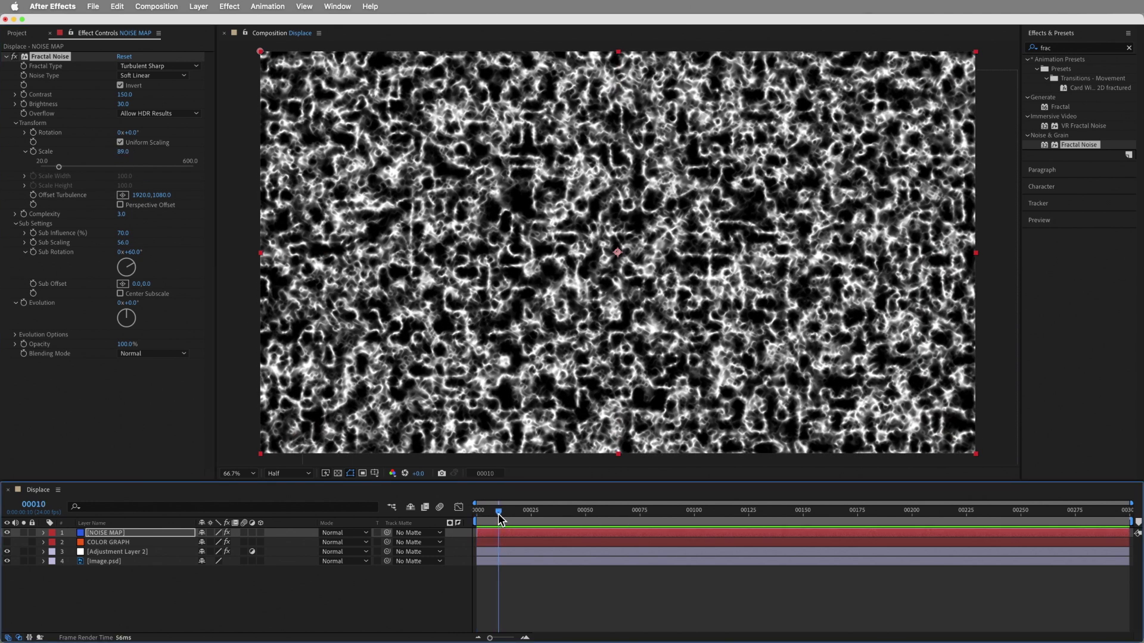
pyautogui.click(124, 152)
pyautogui.write('60')
pyautogui.press('Return')
pyautogui.press('u')
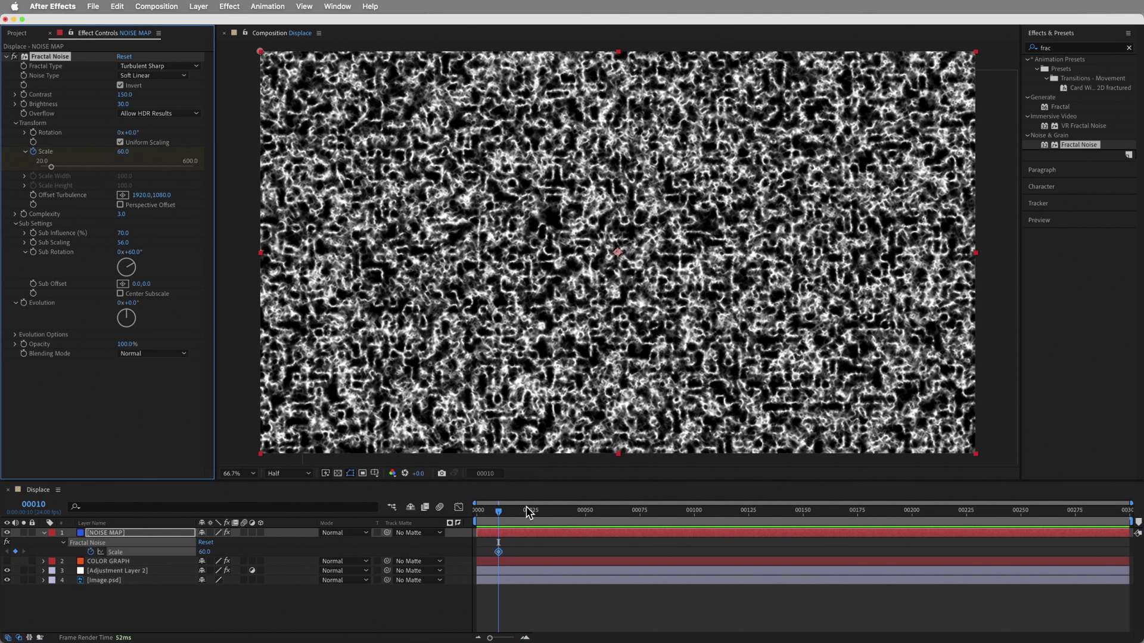
# Step: Add a second Scale keyframe of 85 at frame 120
pyautogui.moveTo(588, 507); pyautogui.dragTo(737, 514)
pyautogui.click(204, 551)
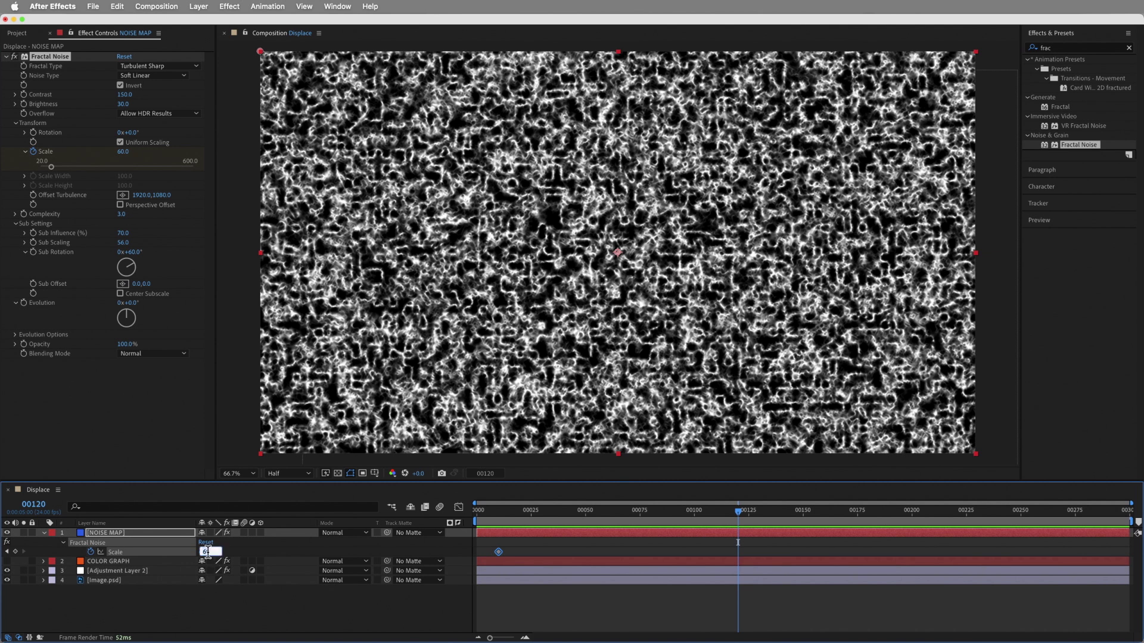
pyautogui.write('85')
pyautogui.press('Return')
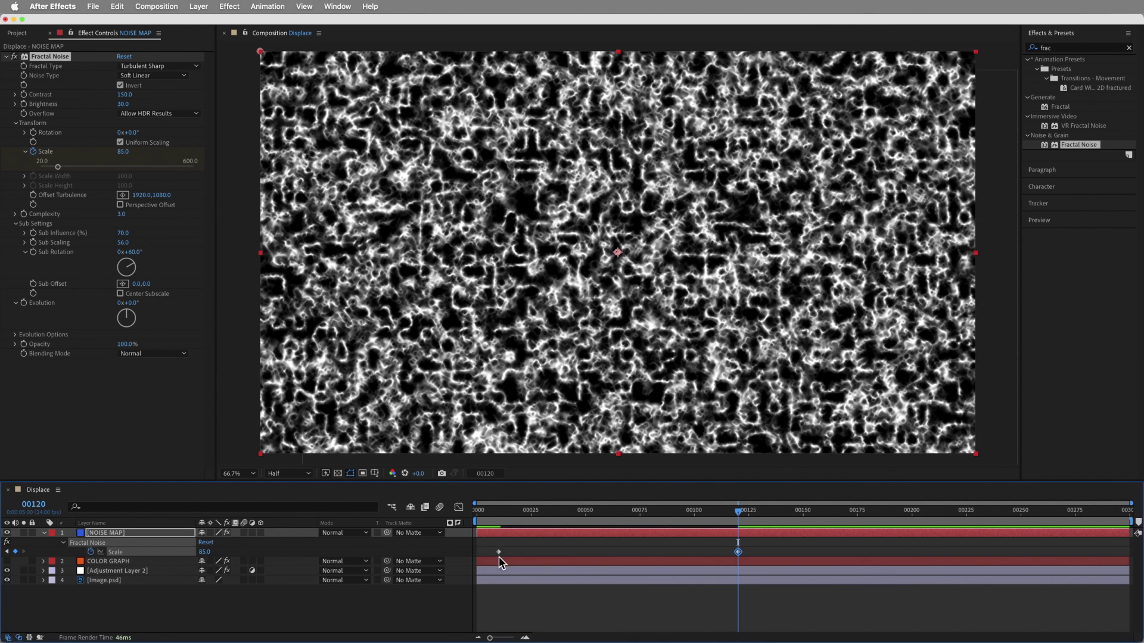
# Step: Apply Easy Ease Out to the Scale keyframe at frame 10 and scrub through the noise animation to frame 73
pyautogui.rightClick(498, 552)
pyautogui.moveTo(587, 631)
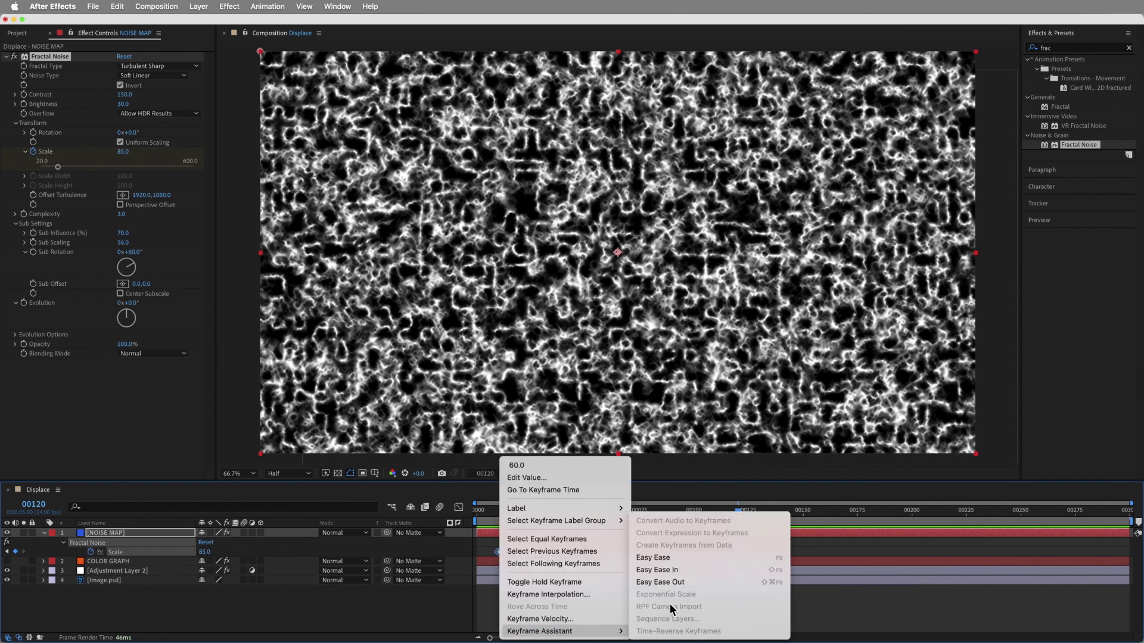
pyautogui.click(688, 582)
pyautogui.moveTo(512, 511); pyautogui.dragTo(637, 532)
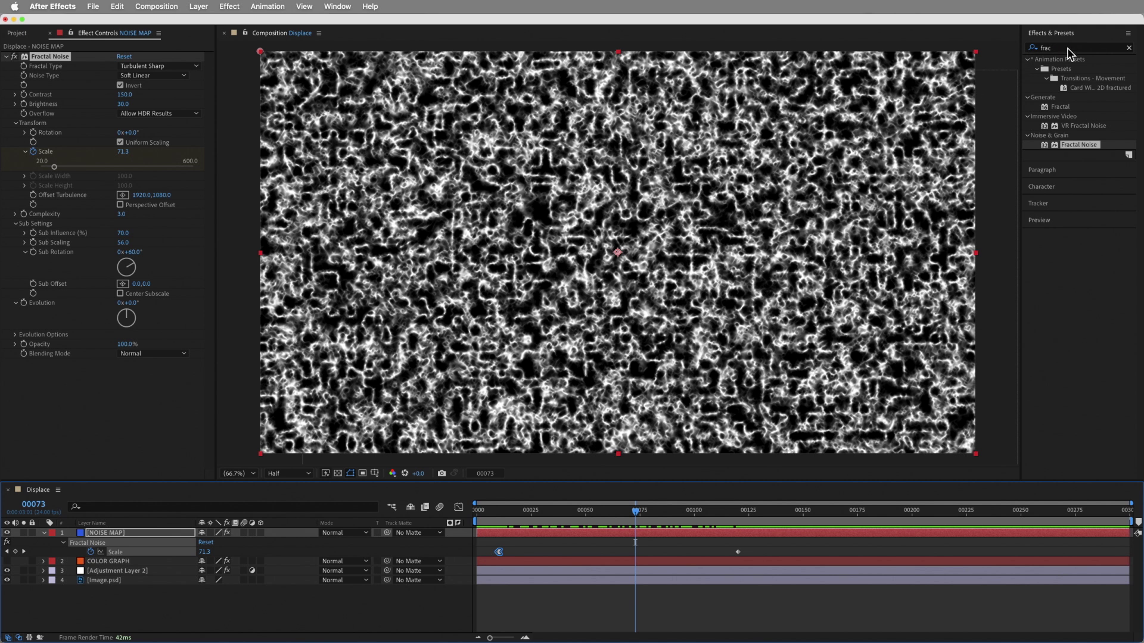
# Step: Apply Shift Channels to the NOISE MAP layer, take its alpha from Luminance, and inspect the transparency over the image
pyautogui.click(1093, 48)
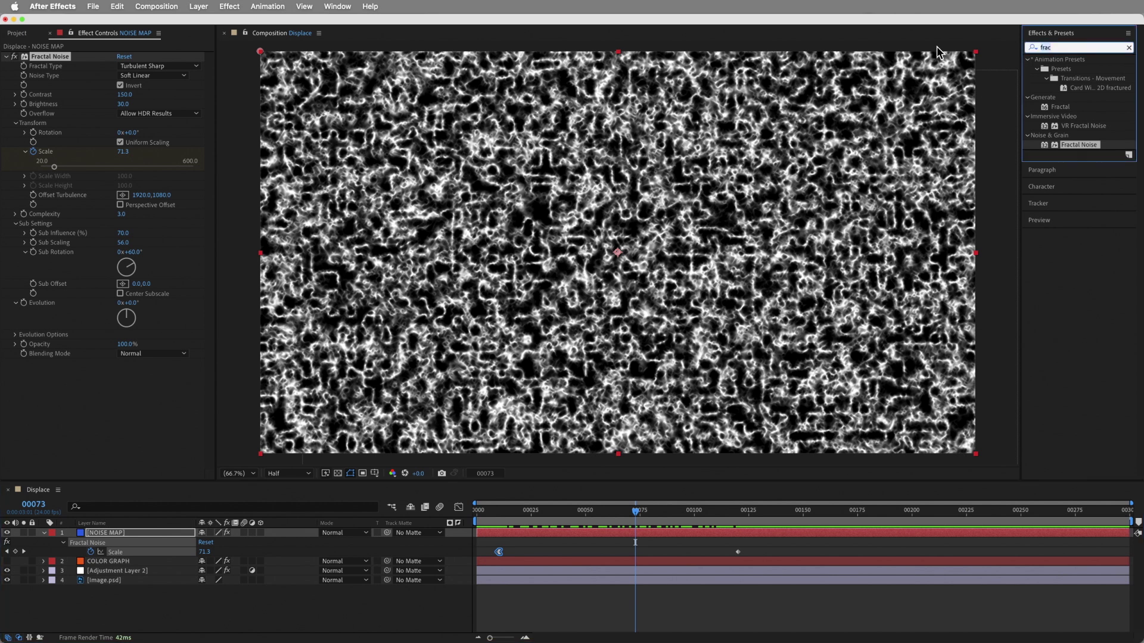
pyautogui.write('shift')
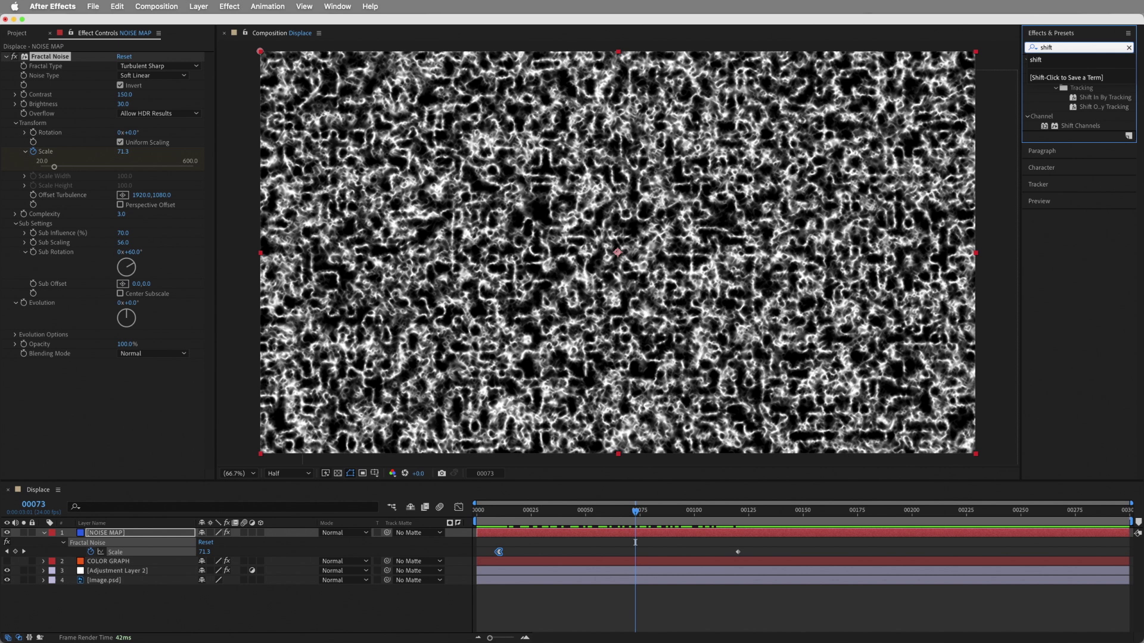
pyautogui.doubleClick(1084, 126)
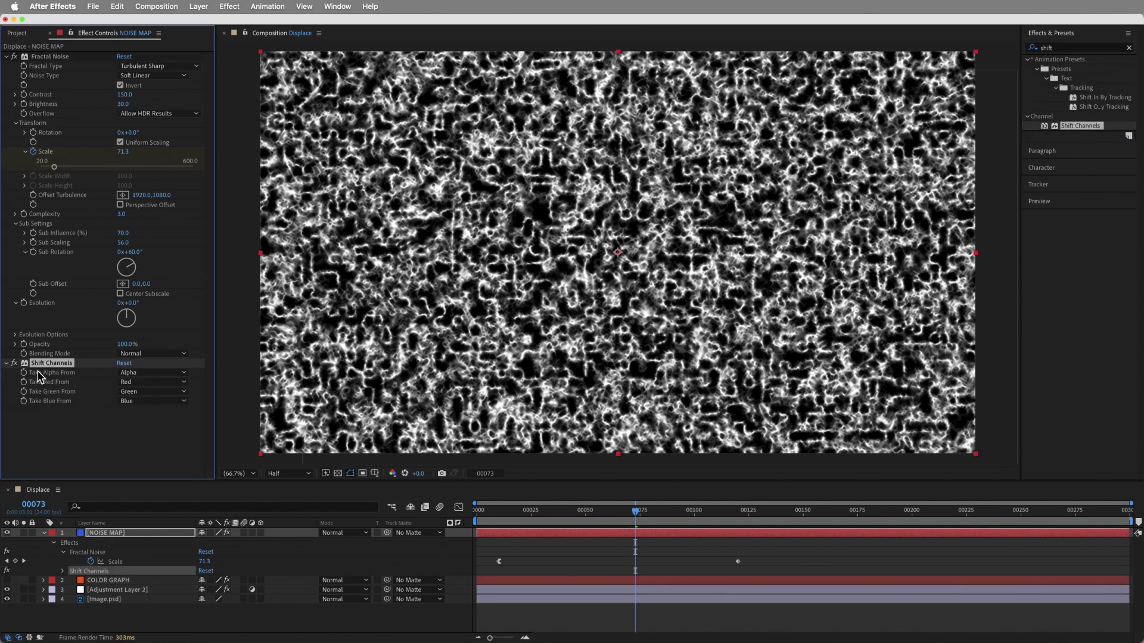
pyautogui.click(146, 371)
pyautogui.click(154, 434)
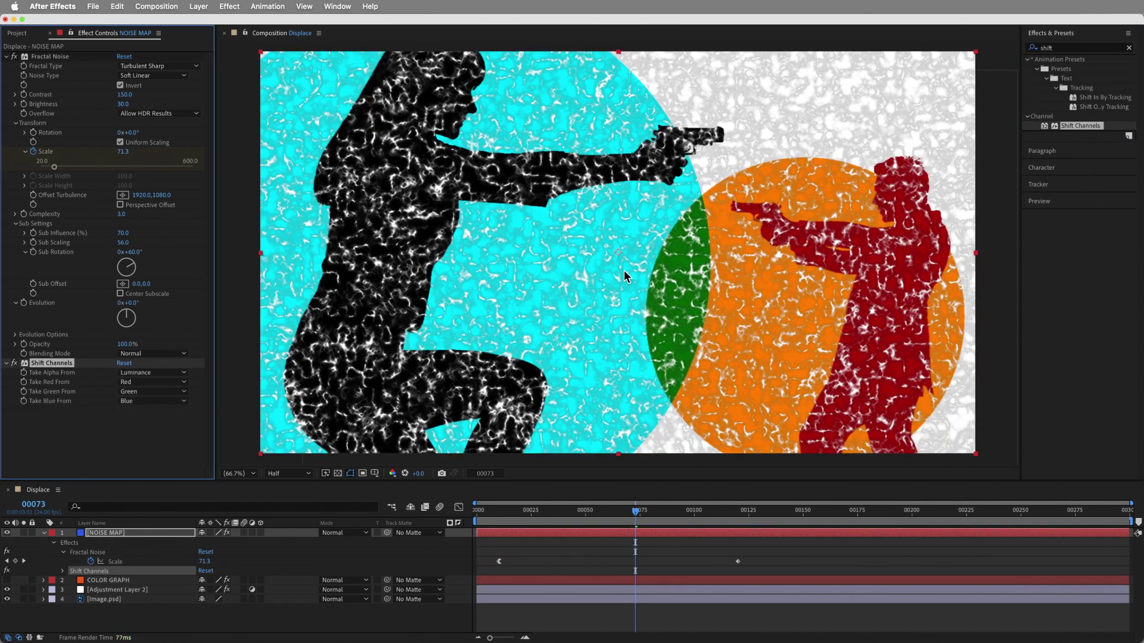
pyautogui.scroll(5, 624, 271)
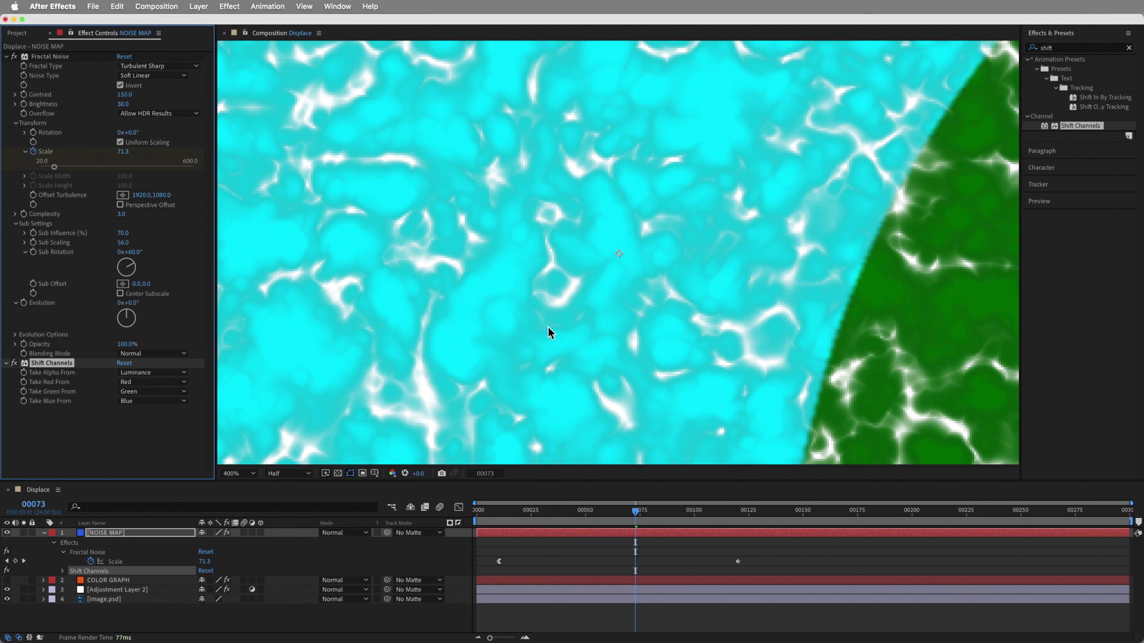
pyautogui.scroll(-4, 562, 330)
pyautogui.scroll(-1, 563, 331)
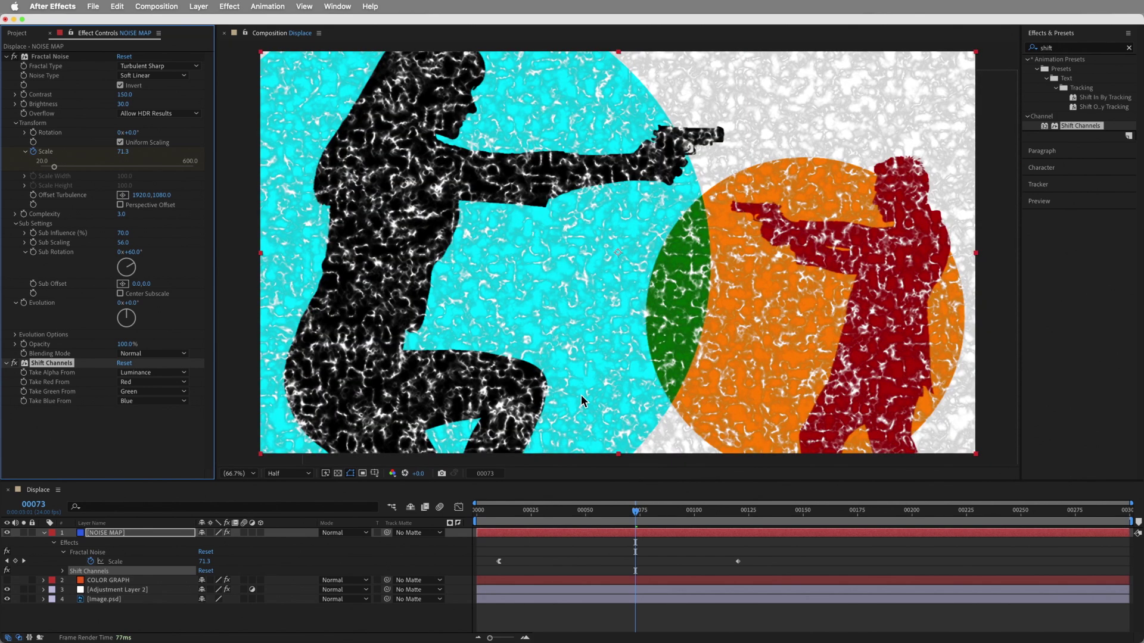
# Step: Shrink the NOISE MAP layer to less than half size and place it over the image's upper-right area
pyautogui.click(103, 579)
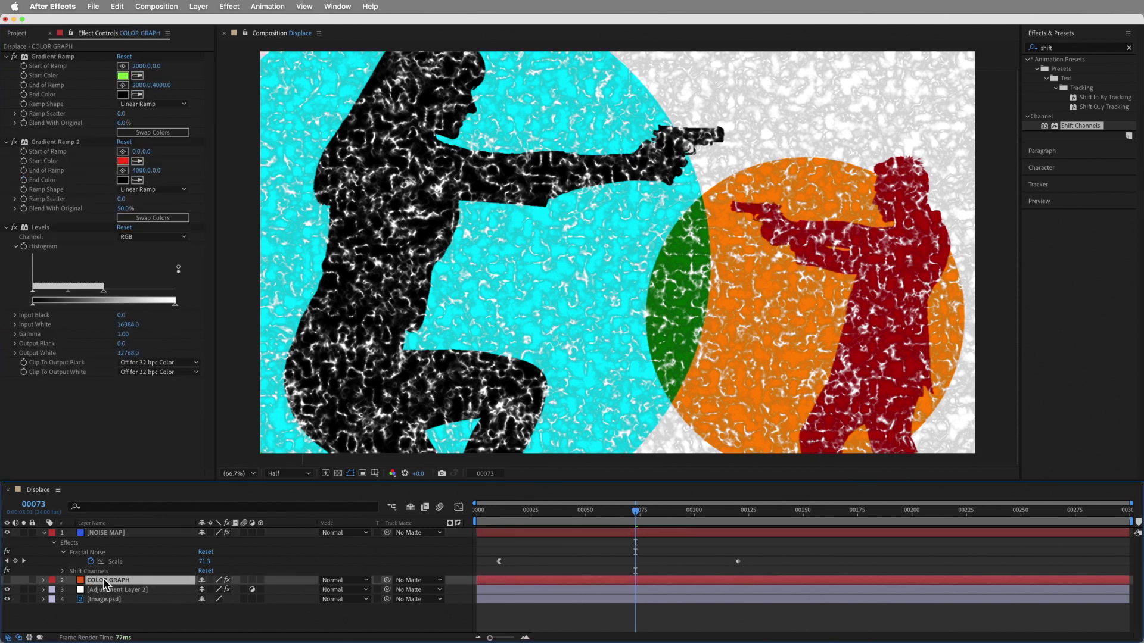
pyautogui.click(120, 534)
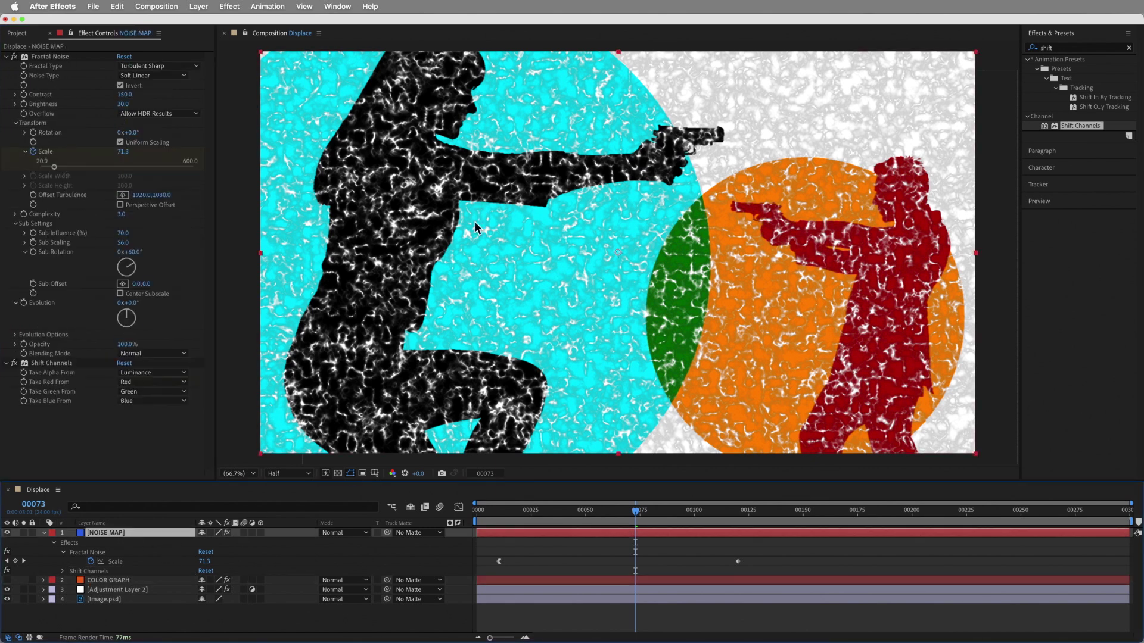
pyautogui.moveTo(261, 252); pyautogui.dragTo(477, 252)
pyautogui.moveTo(571, 254); pyautogui.dragTo(758, 155)
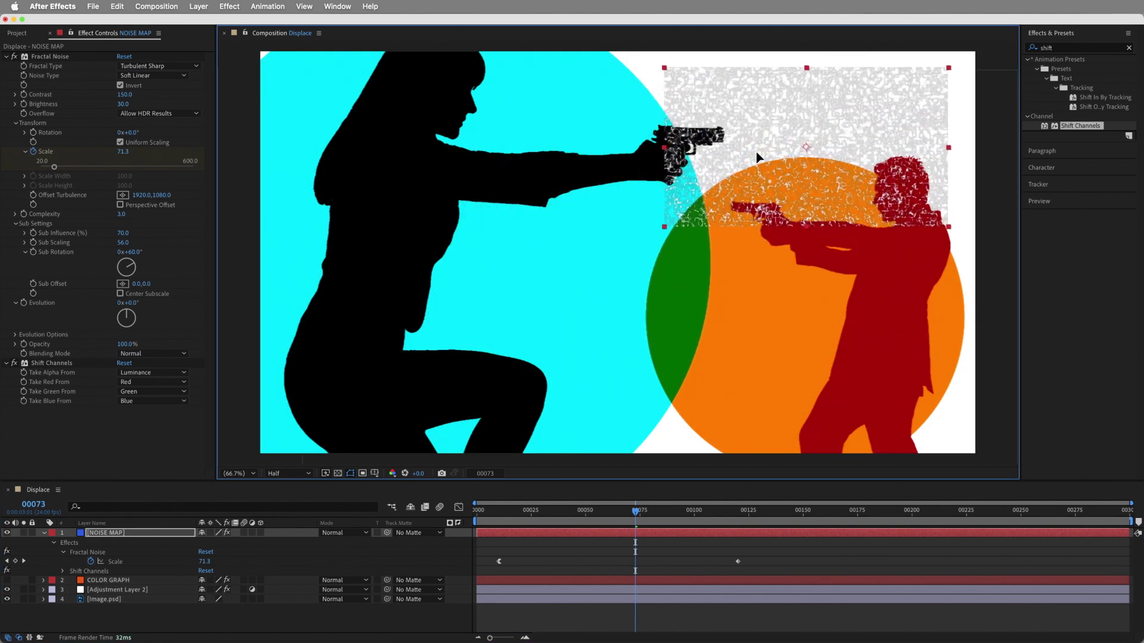
# Step: Set the adjustment layer's Displacement Map source to NOISE MAP, keep Center Map behavior, and scrub to frame 49
pyautogui.click(108, 589)
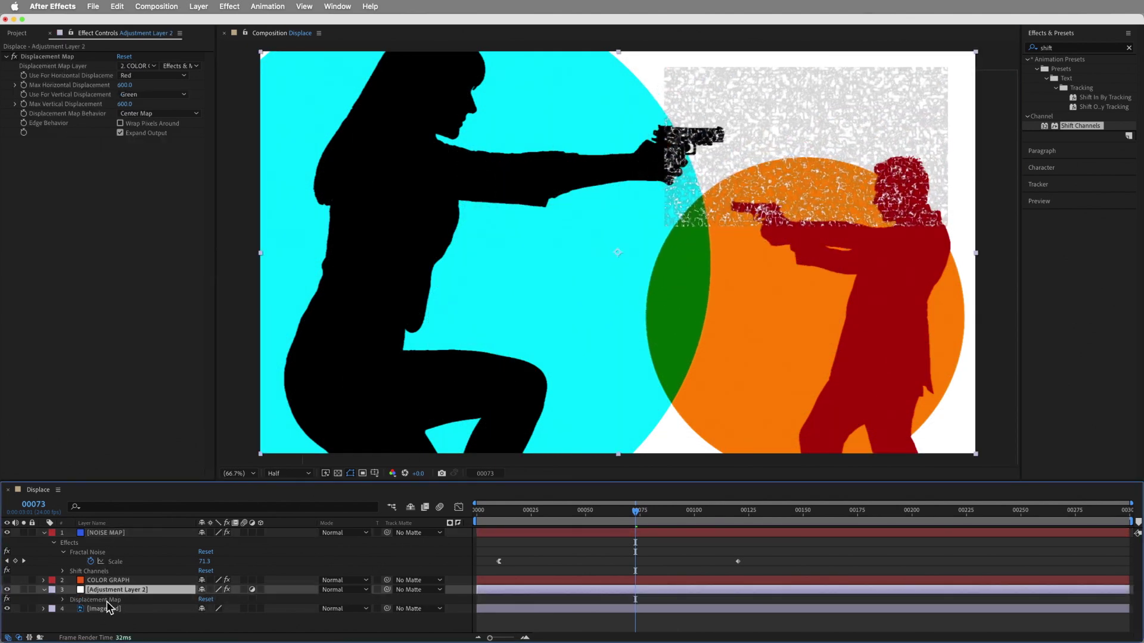
pyautogui.press('e')
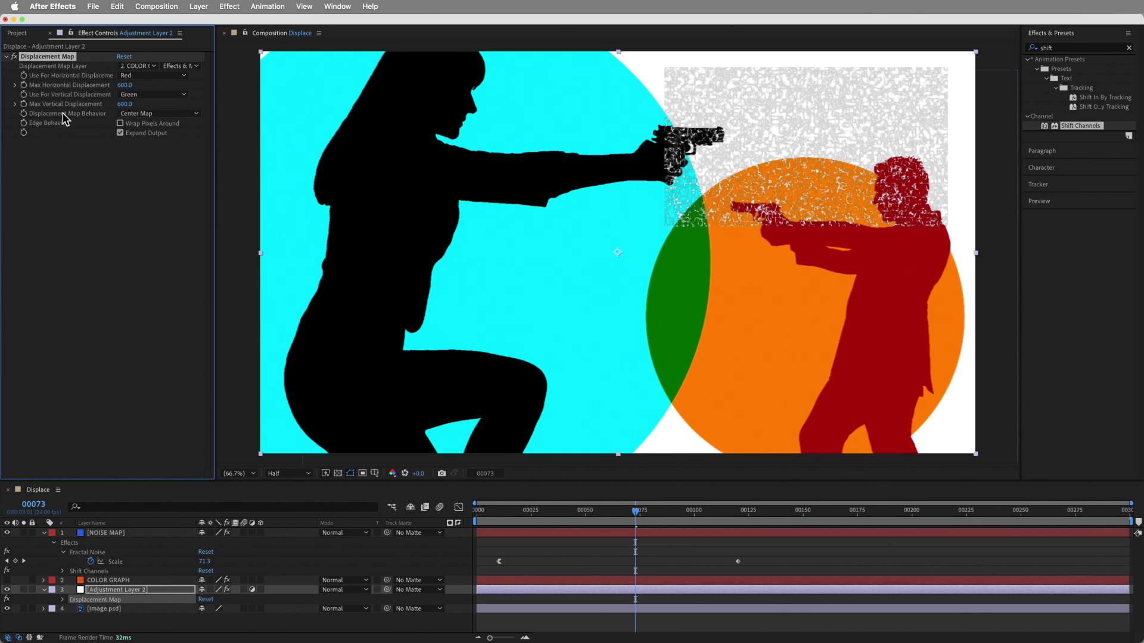
pyautogui.click(143, 115)
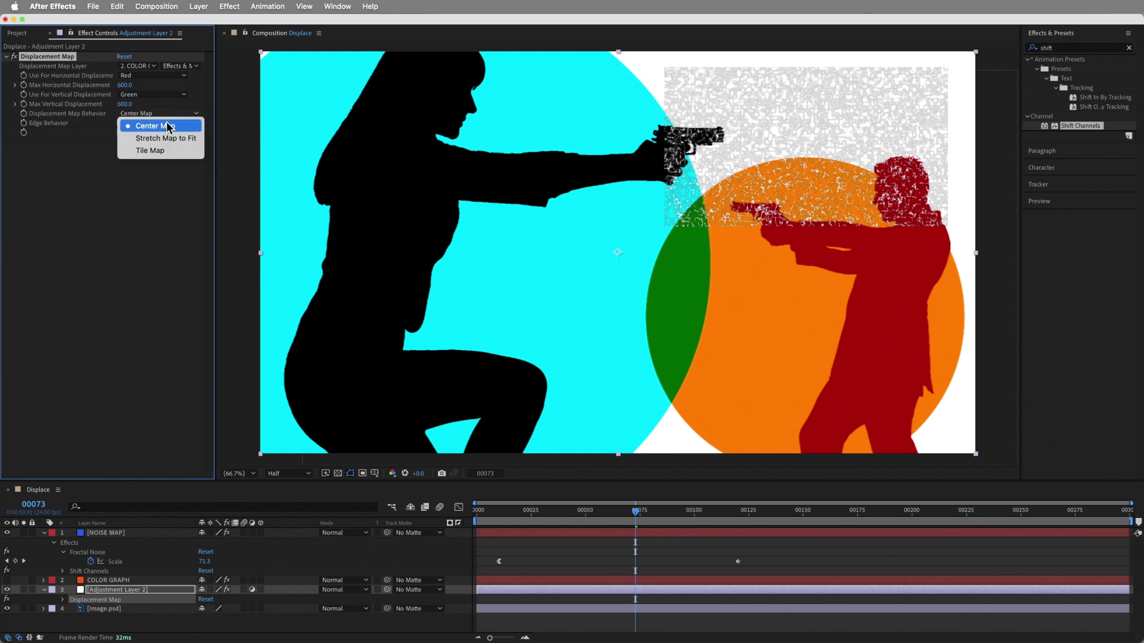
pyautogui.click(146, 126)
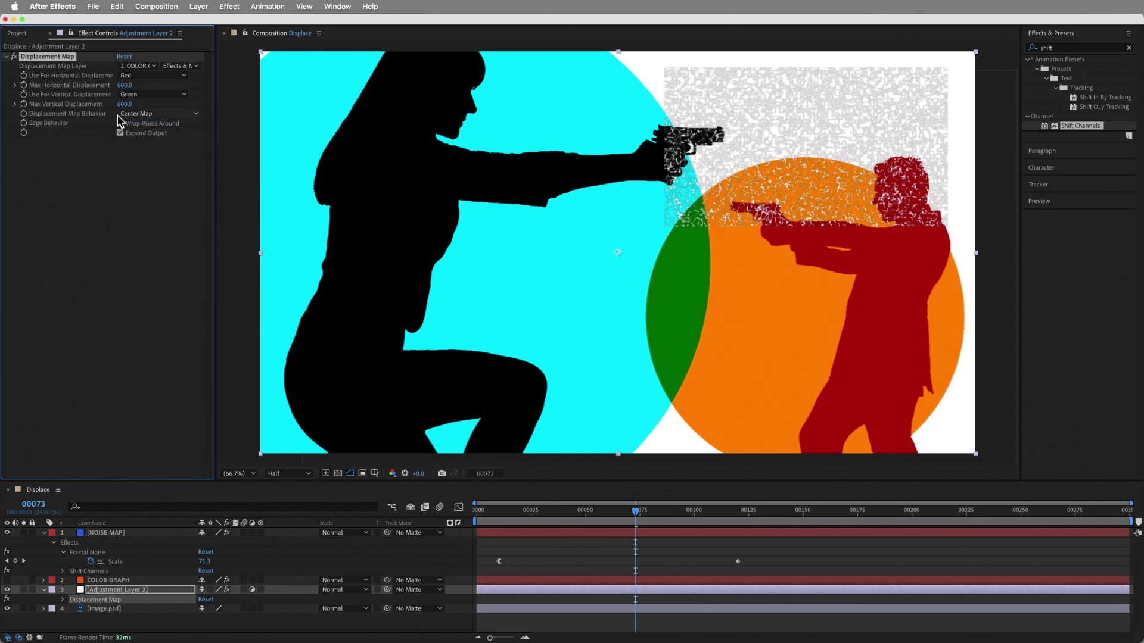
pyautogui.click(148, 66)
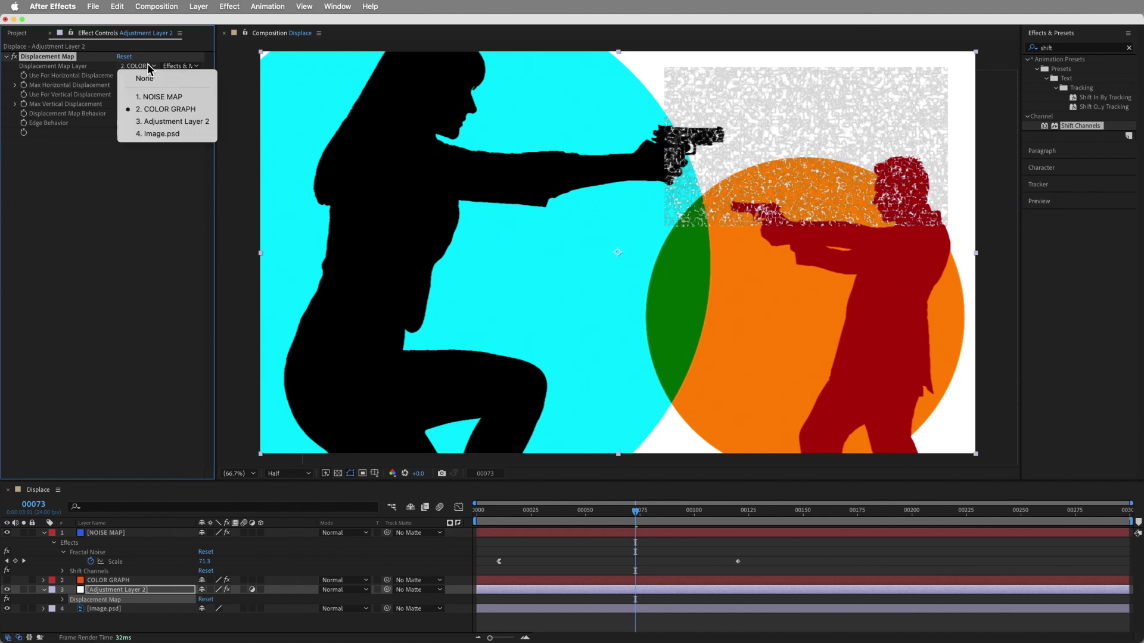
pyautogui.click(171, 98)
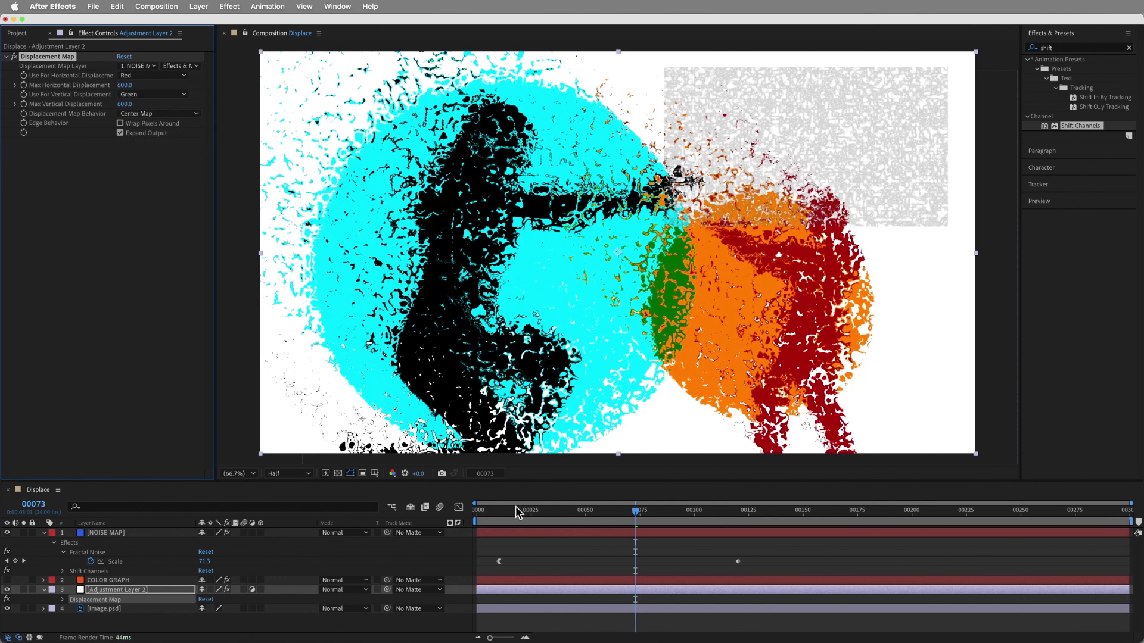
pyautogui.moveTo(517, 512); pyautogui.dragTo(584, 520)
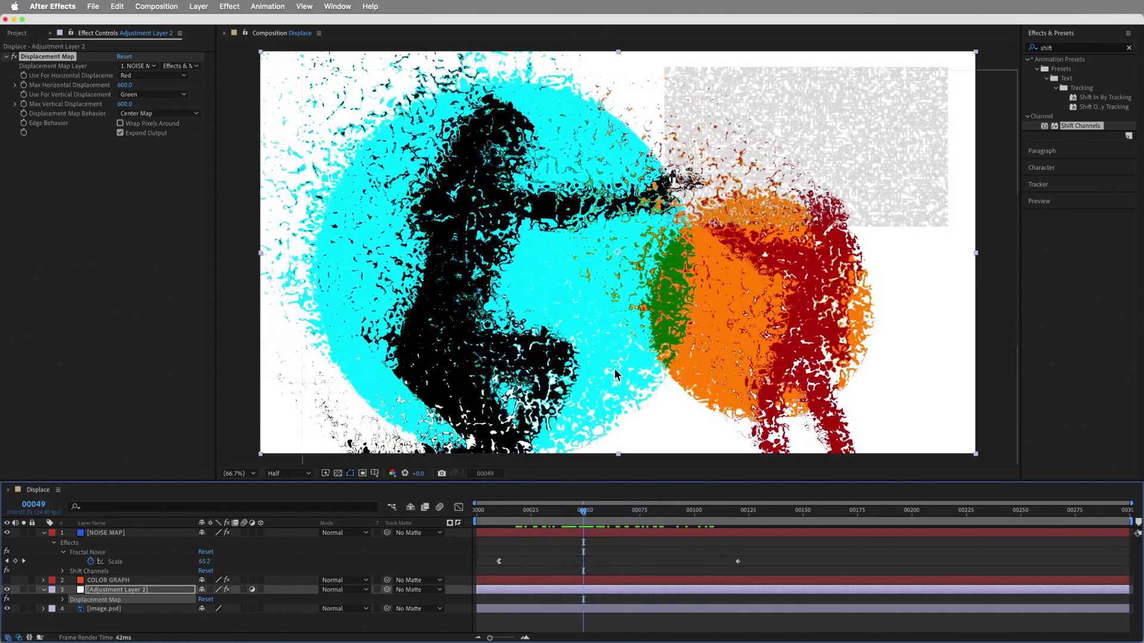
# Step: Collapse the Fractal Noise and Shift Channels effects on NOISE MAP and add the Calculations effect
pyautogui.click(108, 532)
pyautogui.click(6, 57)
pyautogui.click(6, 67)
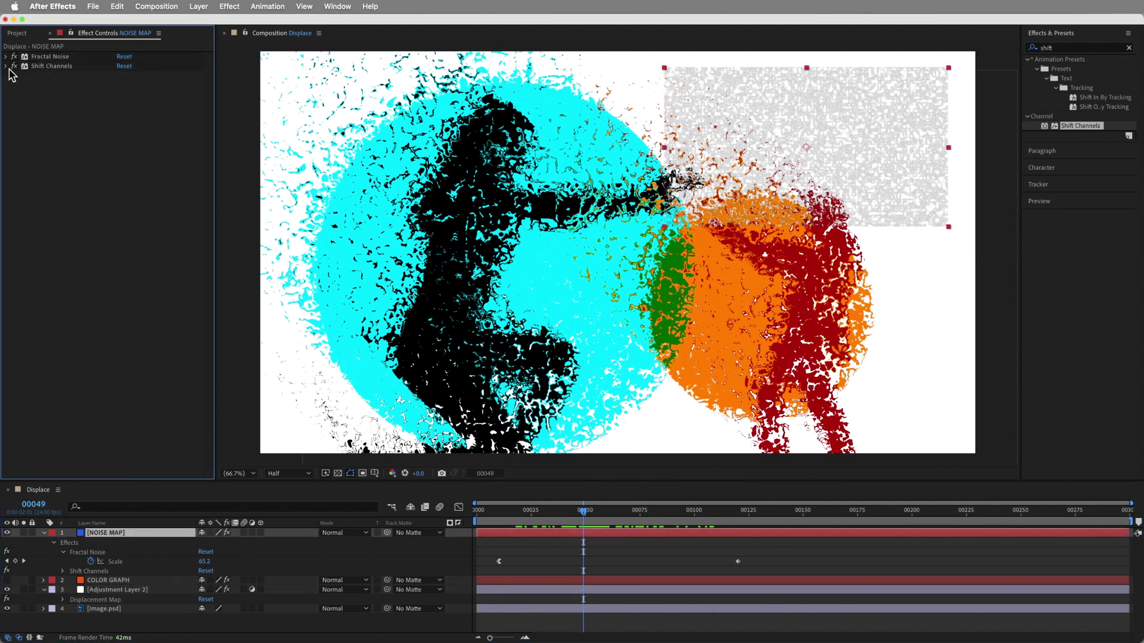
pyautogui.click(231, 7)
pyautogui.moveTo(258, 118)
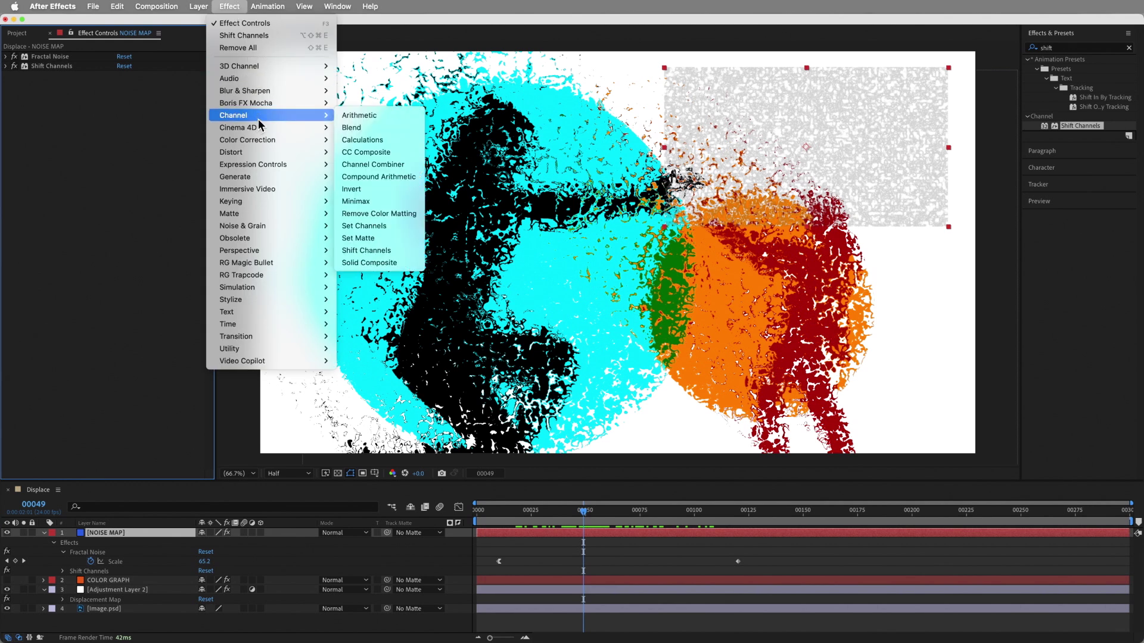
pyautogui.click(387, 140)
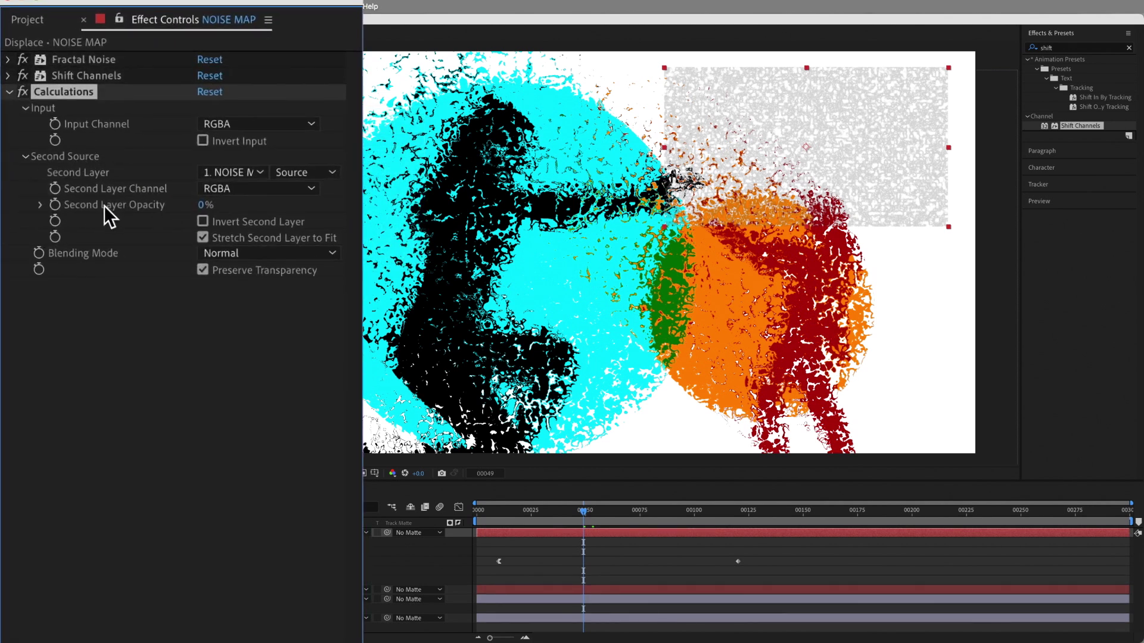
# Step: Set the Calculations second layer to COLOR GRAPH, reading it with Effects & Masks
pyautogui.click(242, 173)
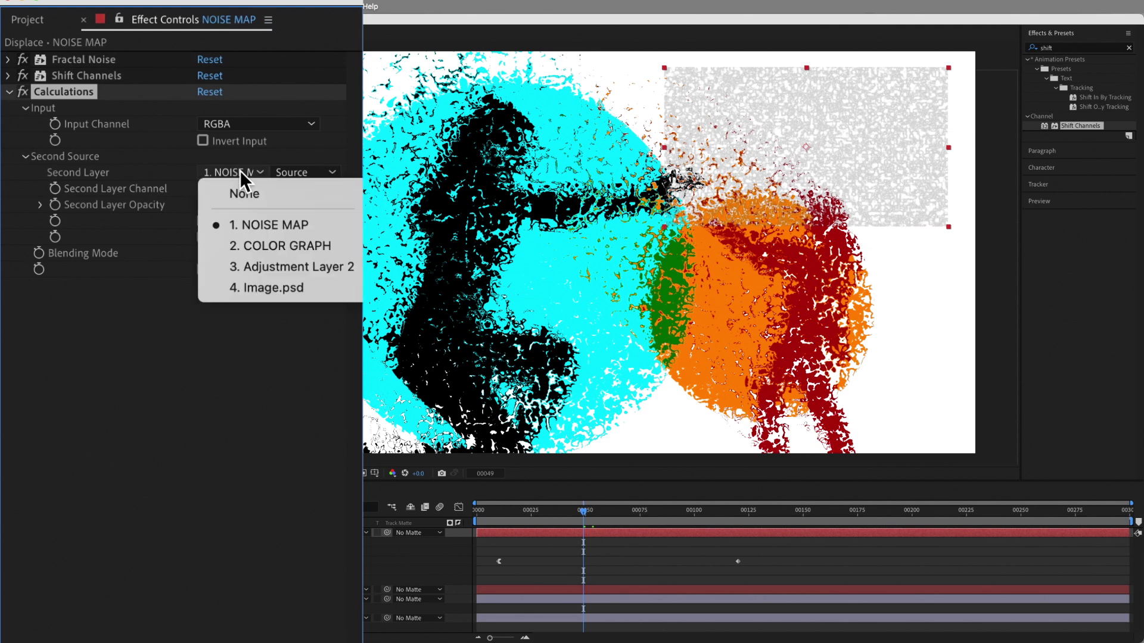
pyautogui.click(274, 246)
pyautogui.click(316, 170)
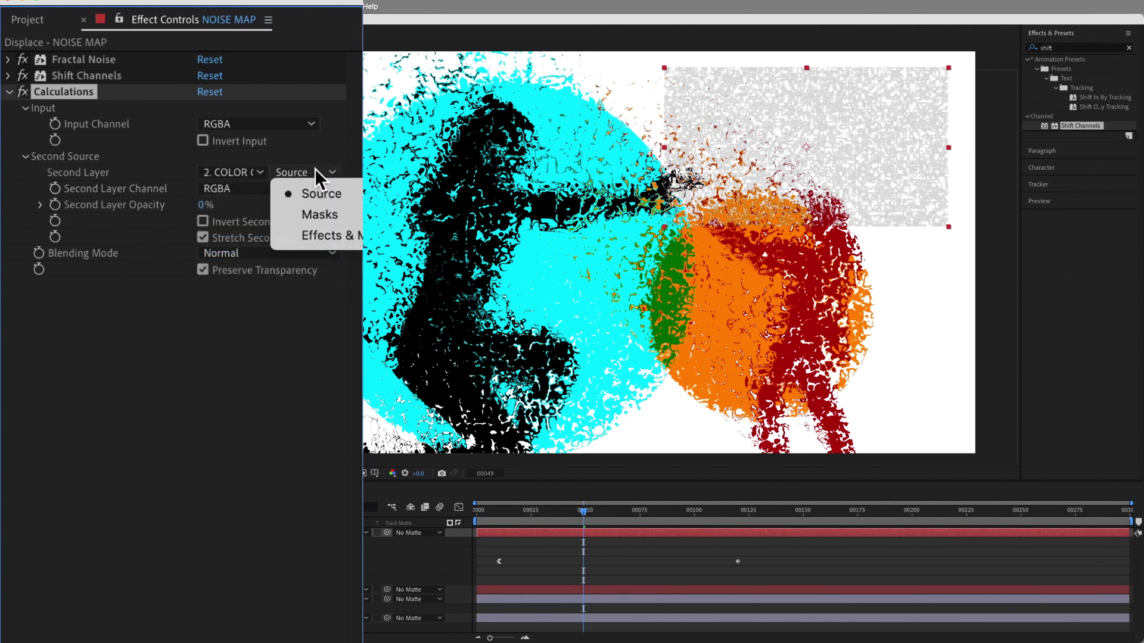
pyautogui.click(357, 237)
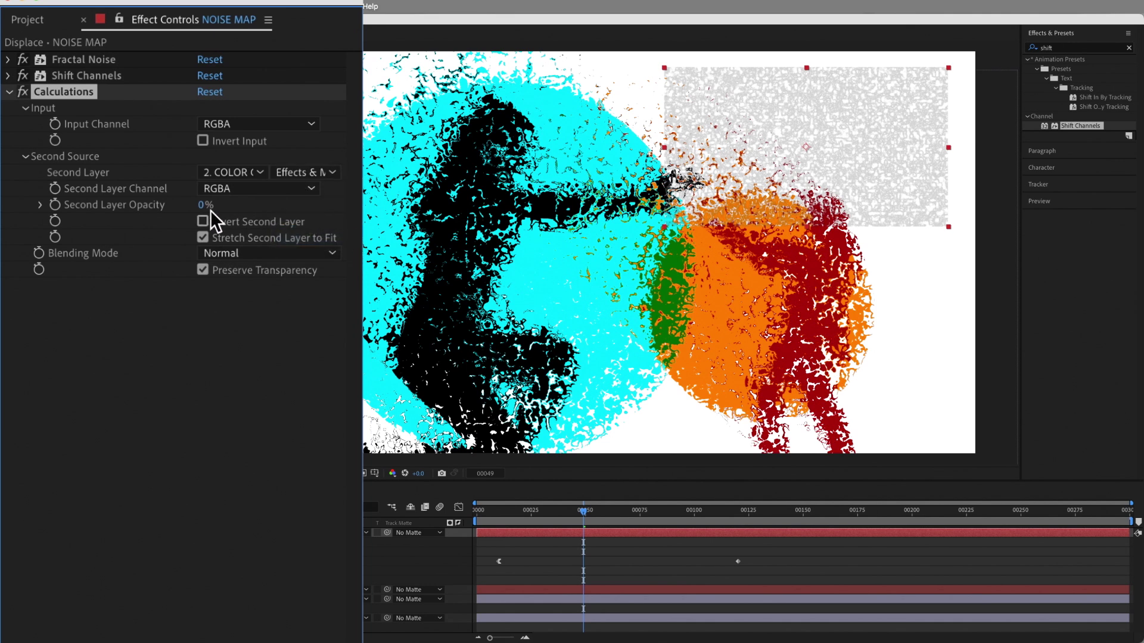
# Step: Set the Calculations effect's Second Layer Opacity to 100% and its Blending Mode to Copy
pyautogui.moveTo(203, 207); pyautogui.dragTo(358, 206)
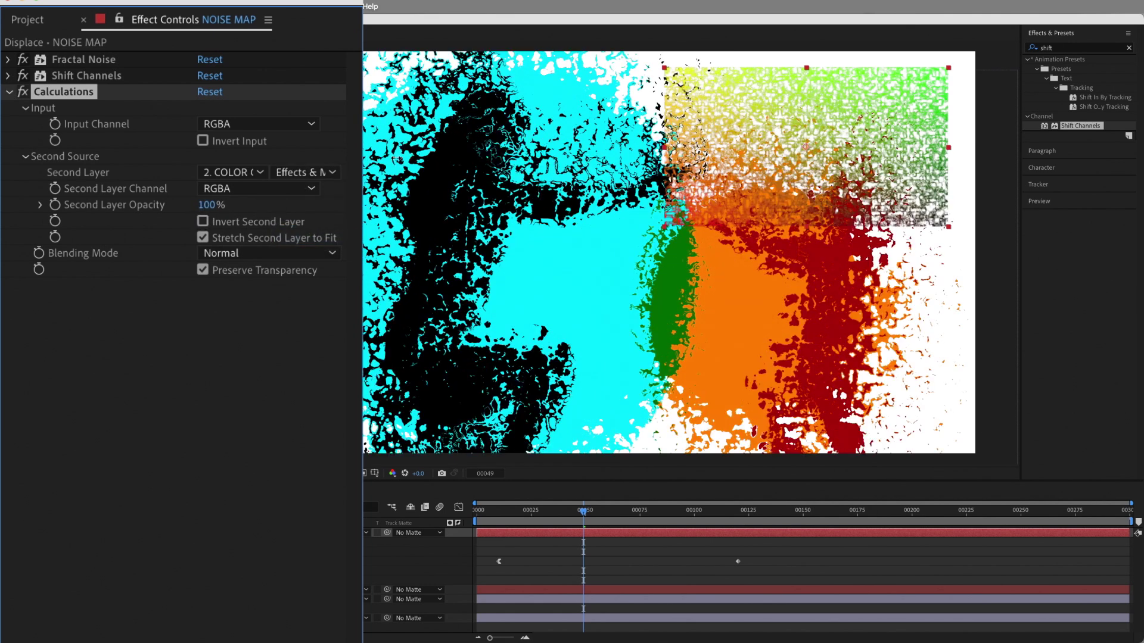
pyautogui.click(250, 253)
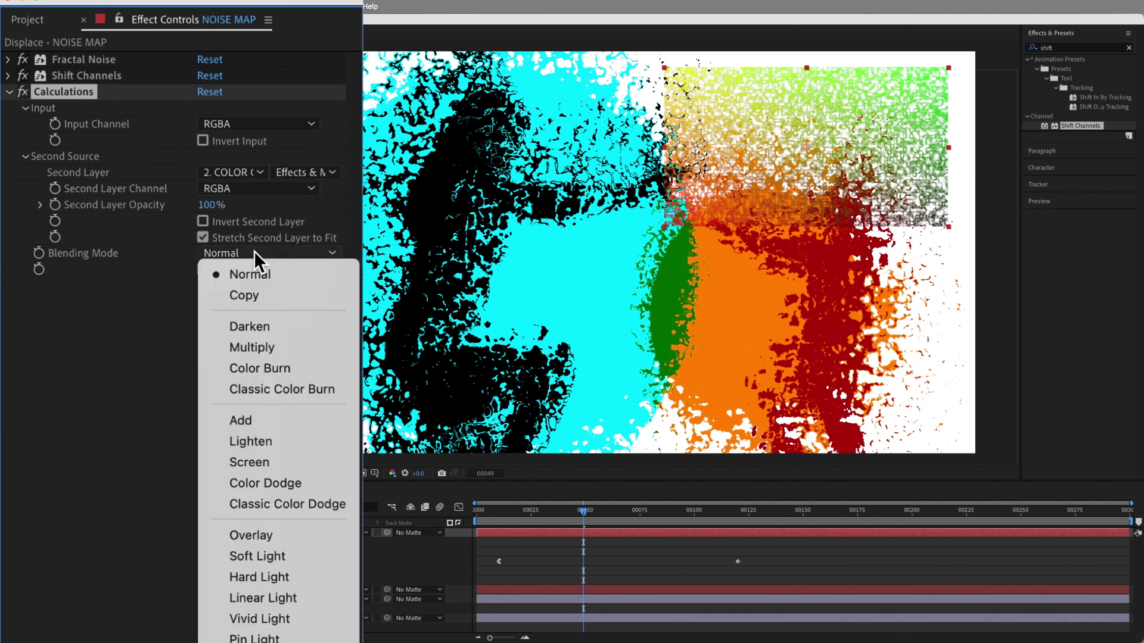
pyautogui.click(248, 295)
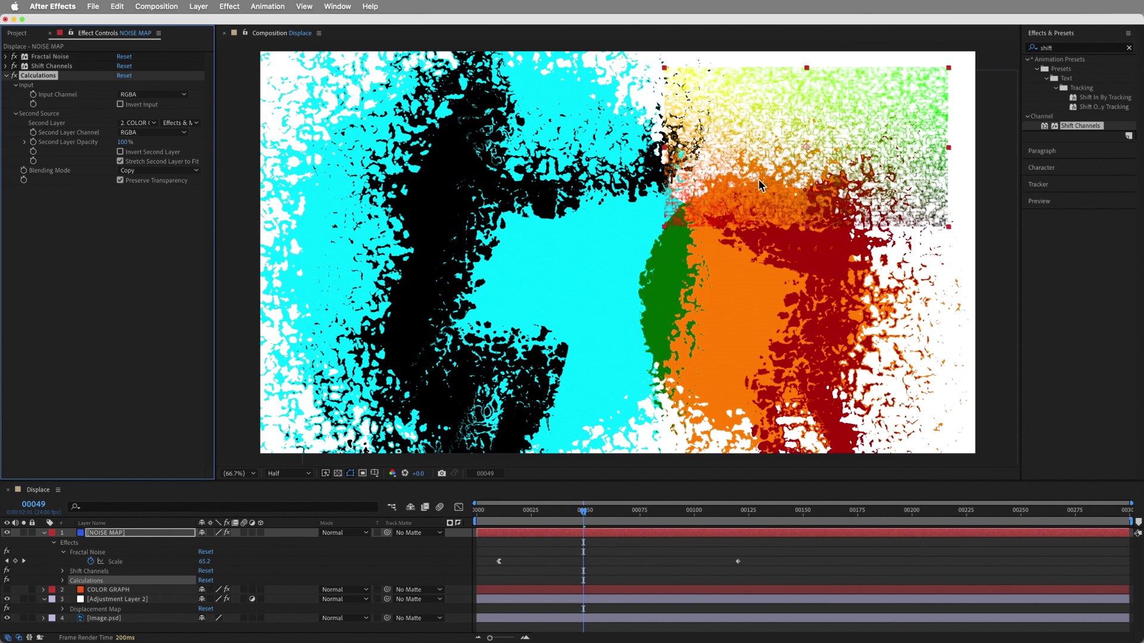
# Step: Set the preview resolution to Quarter, play back the combined displacement animation, and park the playhead at frame 24
pyautogui.moveTo(572, 511); pyautogui.dragTo(668, 518)
pyautogui.click(288, 473)
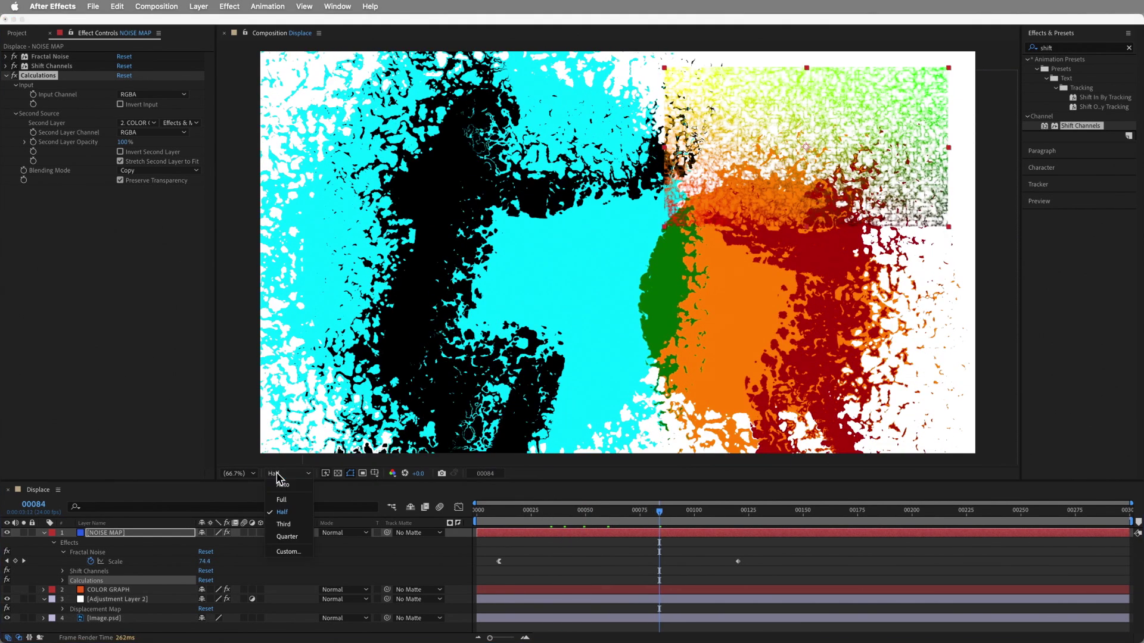
pyautogui.click(286, 529)
pyautogui.moveTo(527, 515)
pyautogui.mouseDown()
pyautogui.moveTo(721, 524)
pyautogui.moveTo(506, 519)
pyautogui.moveTo(705, 518)
pyautogui.moveTo(515, 527)
pyautogui.mouseUp()
pyautogui.press('space')
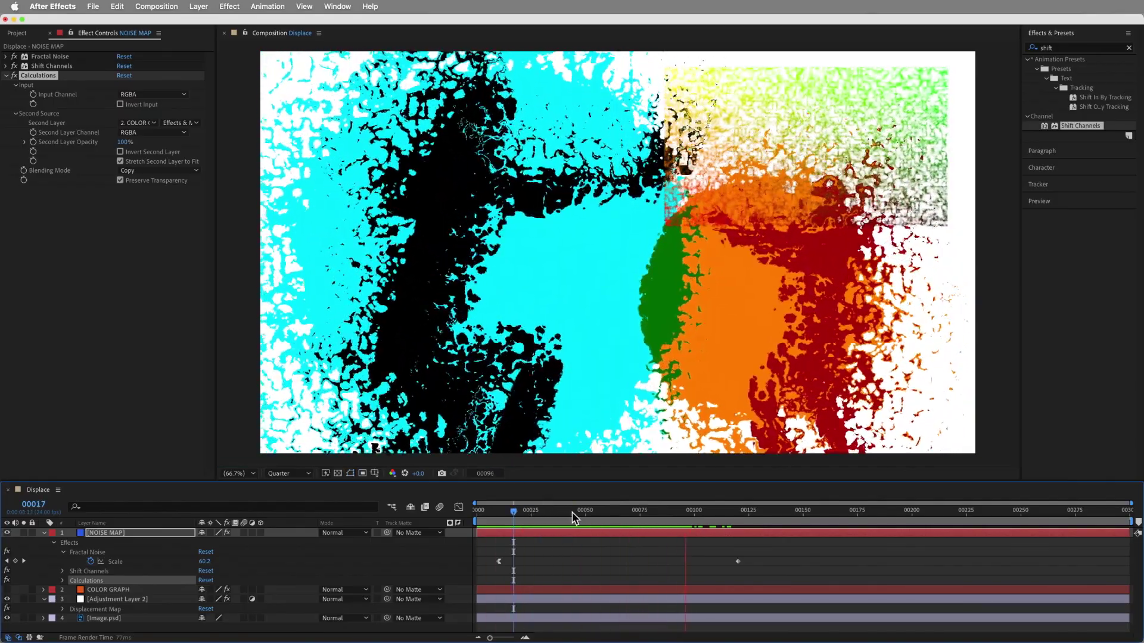
pyautogui.moveTo(505, 509); pyautogui.dragTo(529, 513)
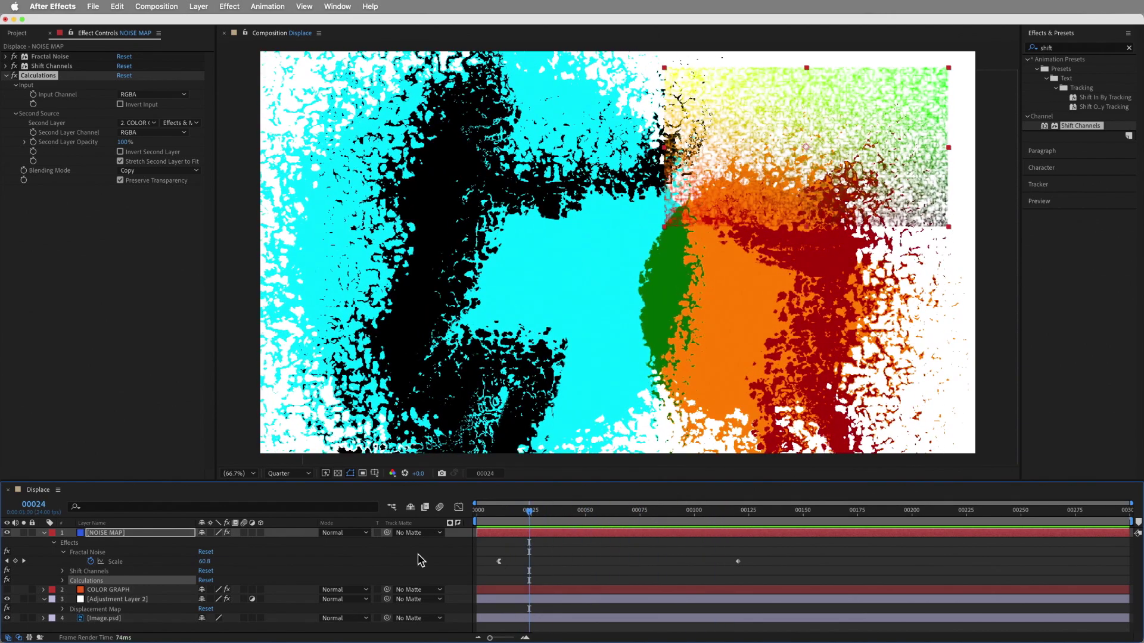
# Step: Try a different Max Horizontal Displacement in Adjustment Layer 2's Displacement Map, then undo it
pyautogui.click(108, 610)
pyautogui.moveTo(125, 86); pyautogui.dragTo(169, 101)
pyautogui.press('super+z')
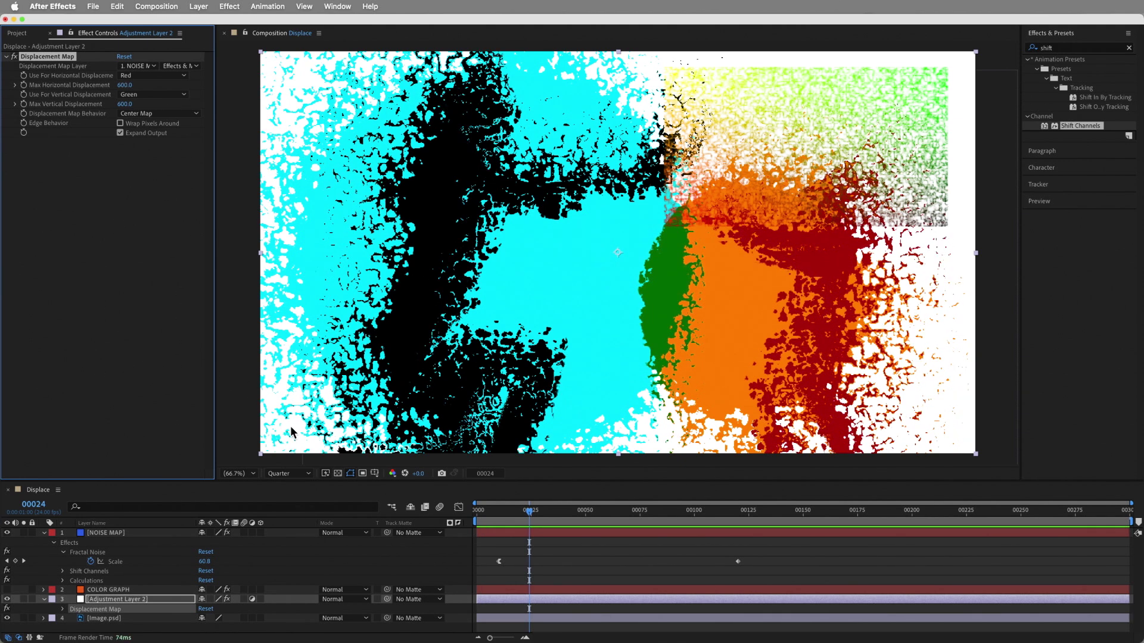
# Step: Try reducing the Second Layer Opacity in the Calculations effect on NOISE MAP
pyautogui.click(102, 535)
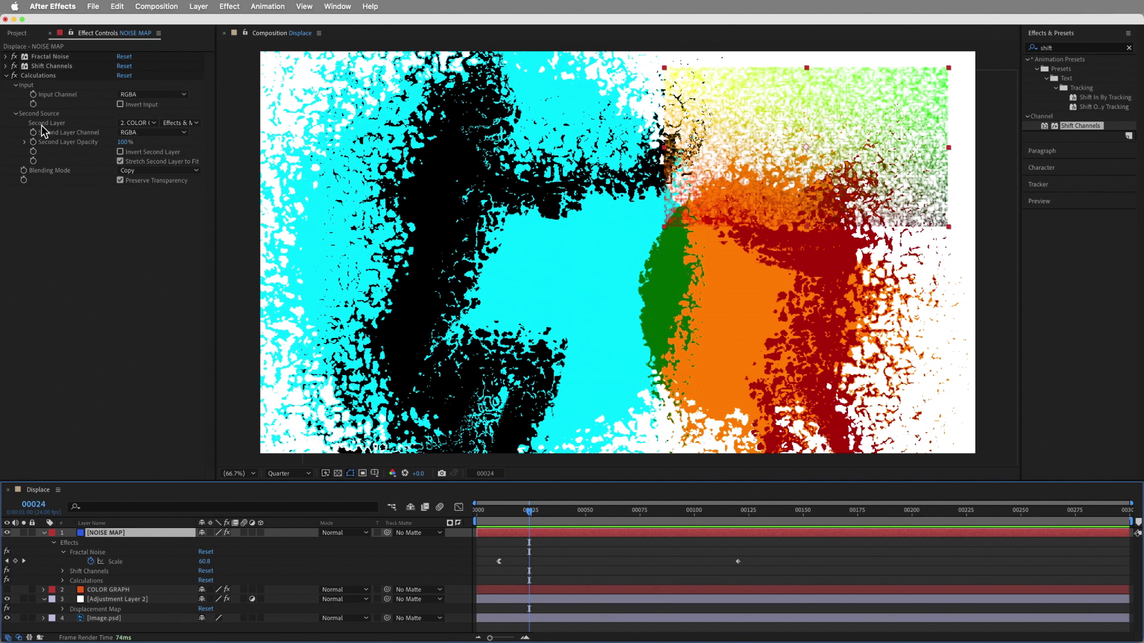
pyautogui.click(48, 75)
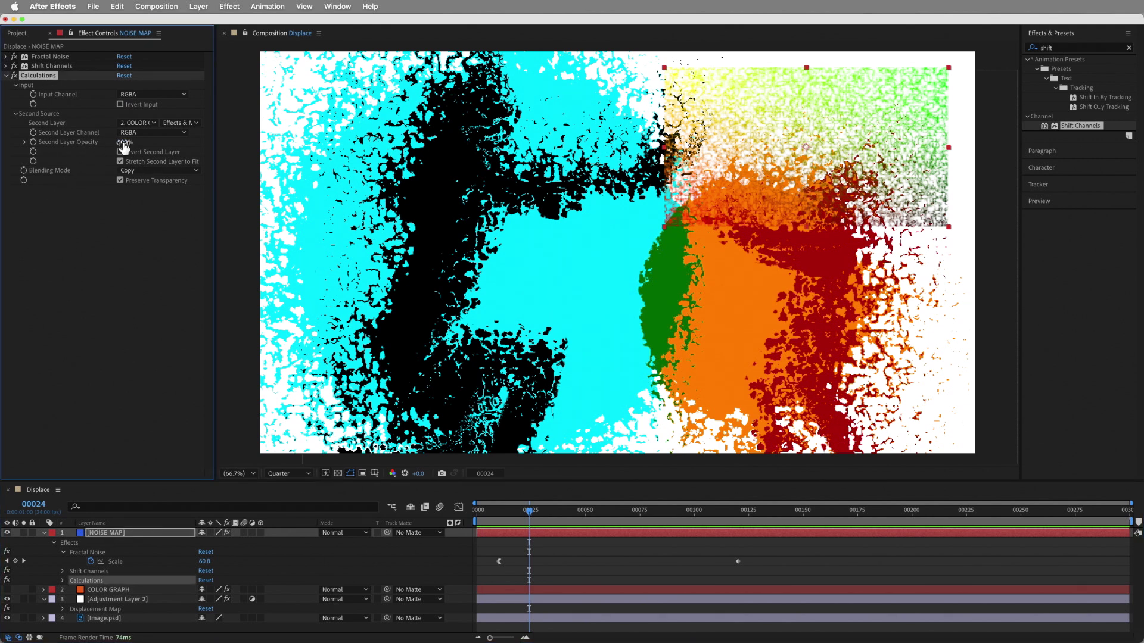
pyautogui.moveTo(123, 143)
pyautogui.mouseDown()
pyautogui.moveTo(70, 143)
pyautogui.moveTo(107, 143)
pyautogui.mouseUp()
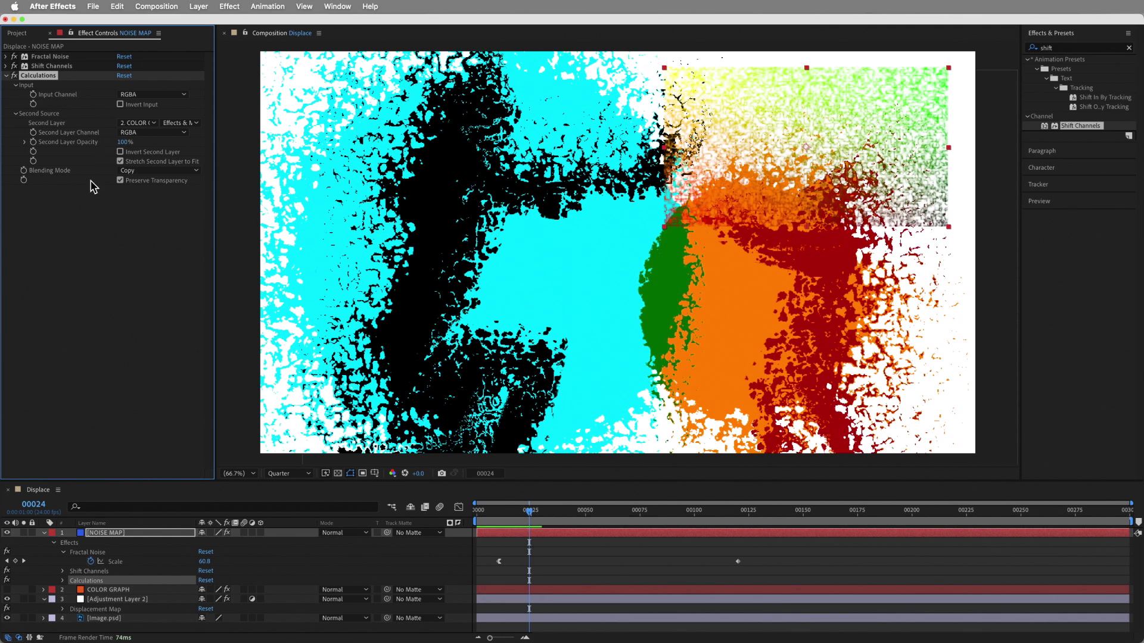
# Step: Try adjusting NOISE MAP's layer opacity, then the Second Layer Opacity in its Calculations effect
pyautogui.press('t')
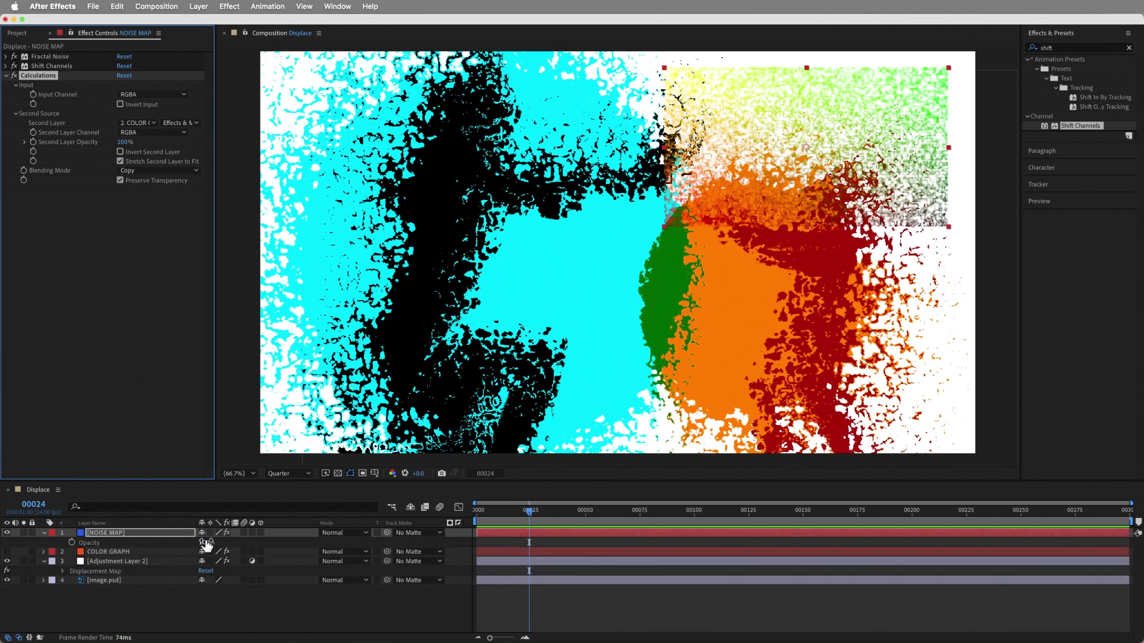
pyautogui.moveTo(206, 543); pyautogui.dragTo(232, 539)
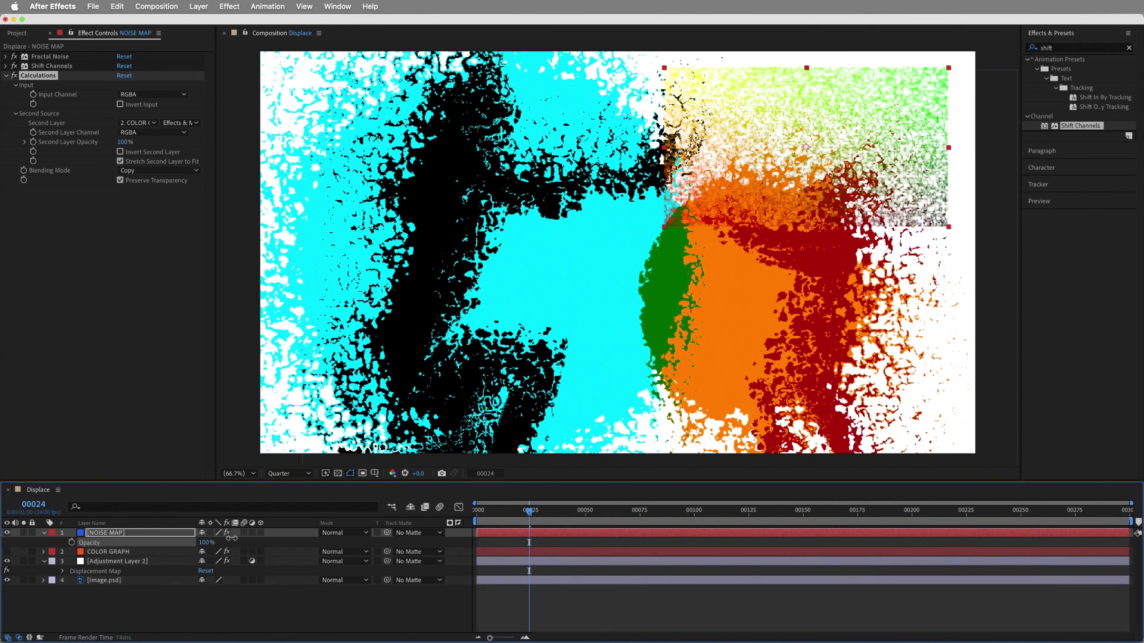
pyautogui.click(296, 538)
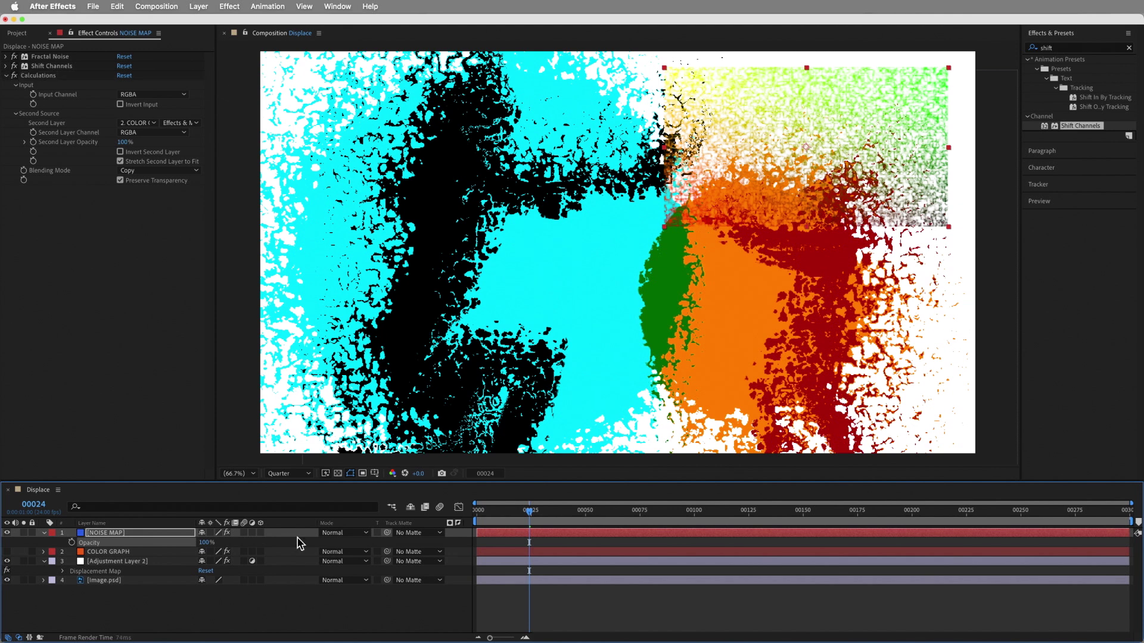
pyautogui.press('e')
pyautogui.moveTo(119, 147); pyautogui.dragTo(152, 150)
# Step: Keyframe the Calculations Second Layer Opacity at 0% on frame 15 and reveal NOISE MAP's keyframed properties
pyautogui.press('u')
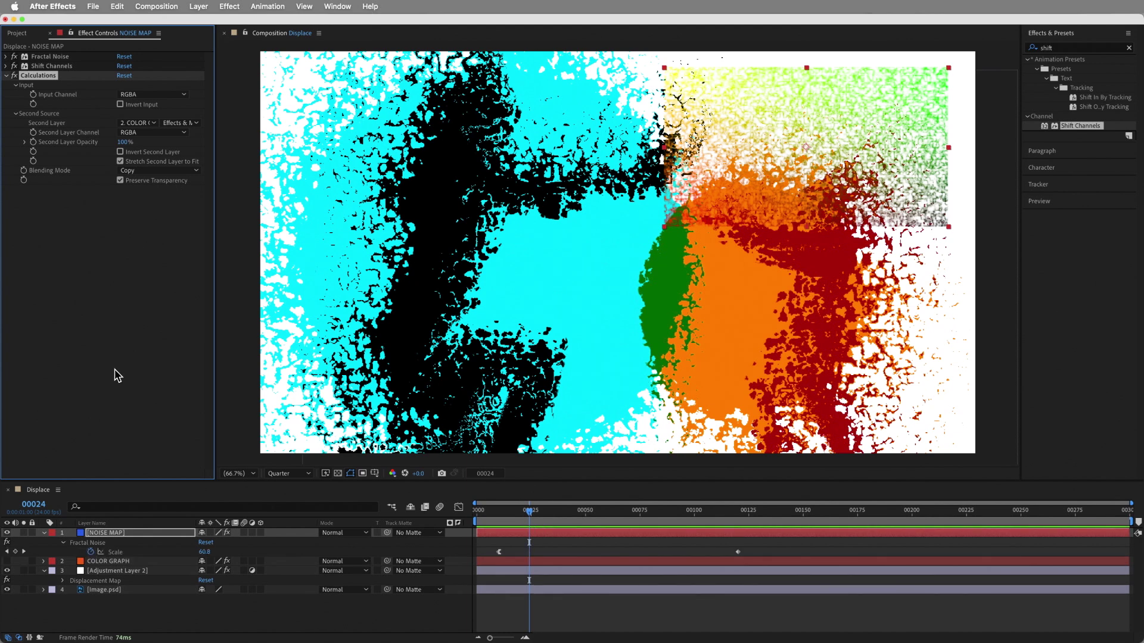
pyautogui.moveTo(529, 512)
pyautogui.mouseDown()
pyautogui.moveTo(560, 511)
pyautogui.moveTo(501, 516)
pyautogui.moveTo(511, 516)
pyautogui.mouseUp()
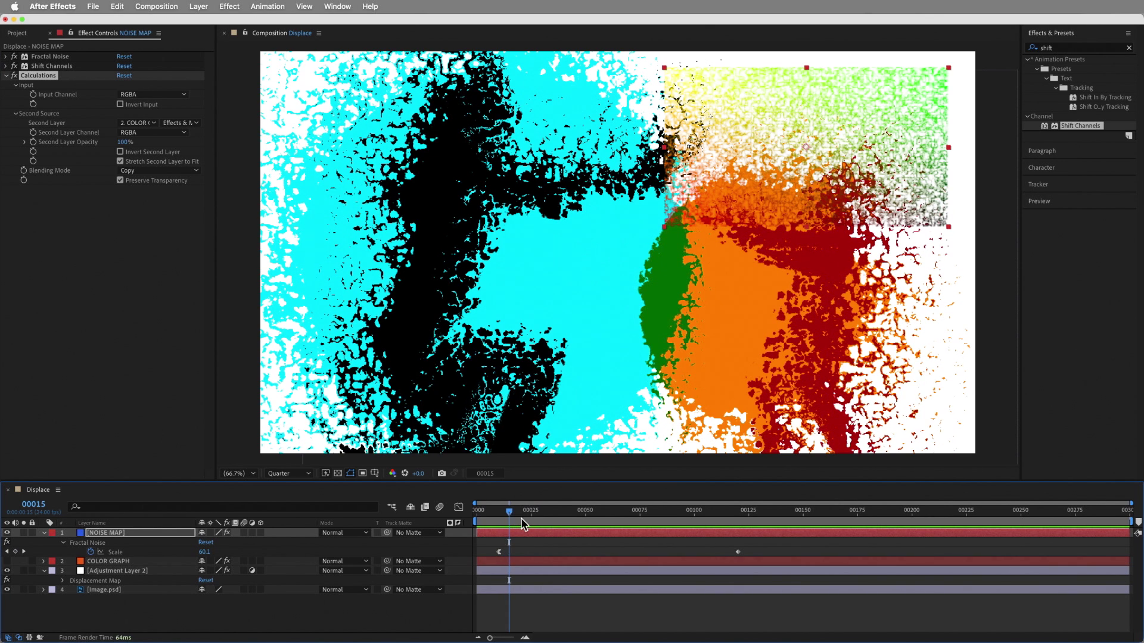
pyautogui.click(36, 146)
pyautogui.moveTo(125, 146); pyautogui.dragTo(42, 144)
pyautogui.press('u')
pyautogui.press('u')
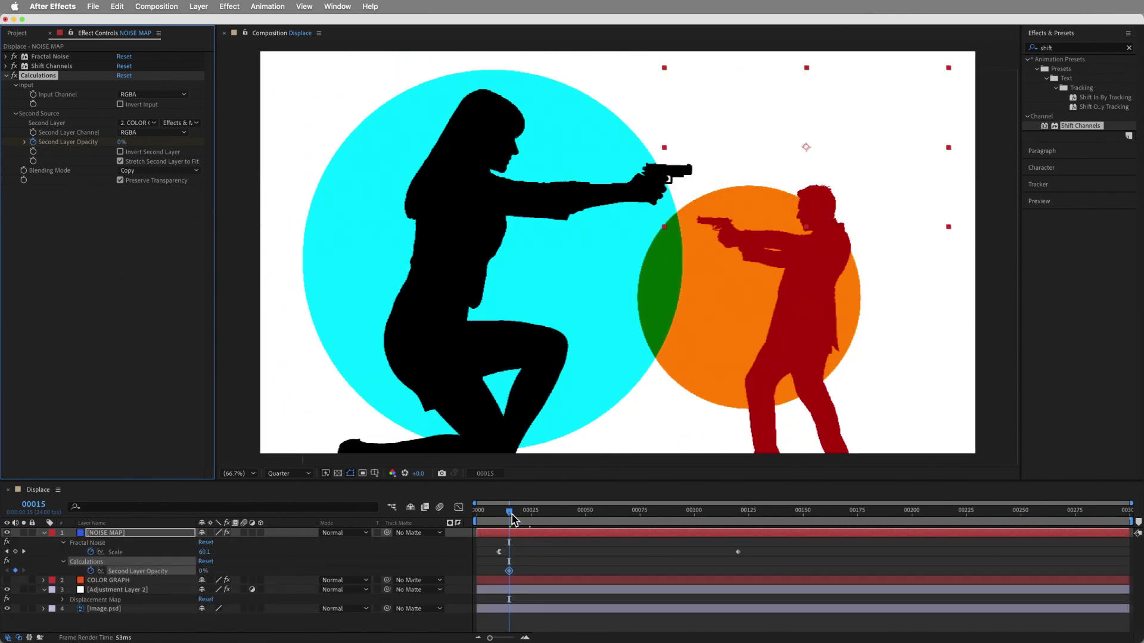
# Step: Add a Second Layer Opacity keyframe of 100% at frame 120, aligned with the last Scale keyframe
pyautogui.moveTo(511, 513); pyautogui.dragTo(707, 513)
pyautogui.press('k')
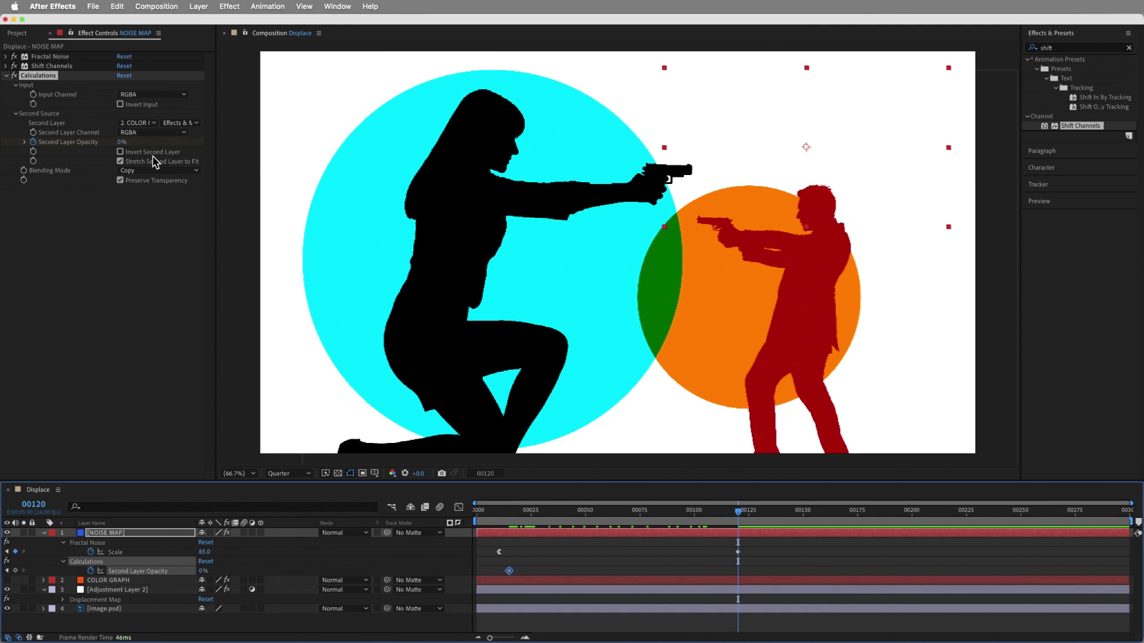
pyautogui.moveTo(122, 146); pyautogui.dragTo(222, 141)
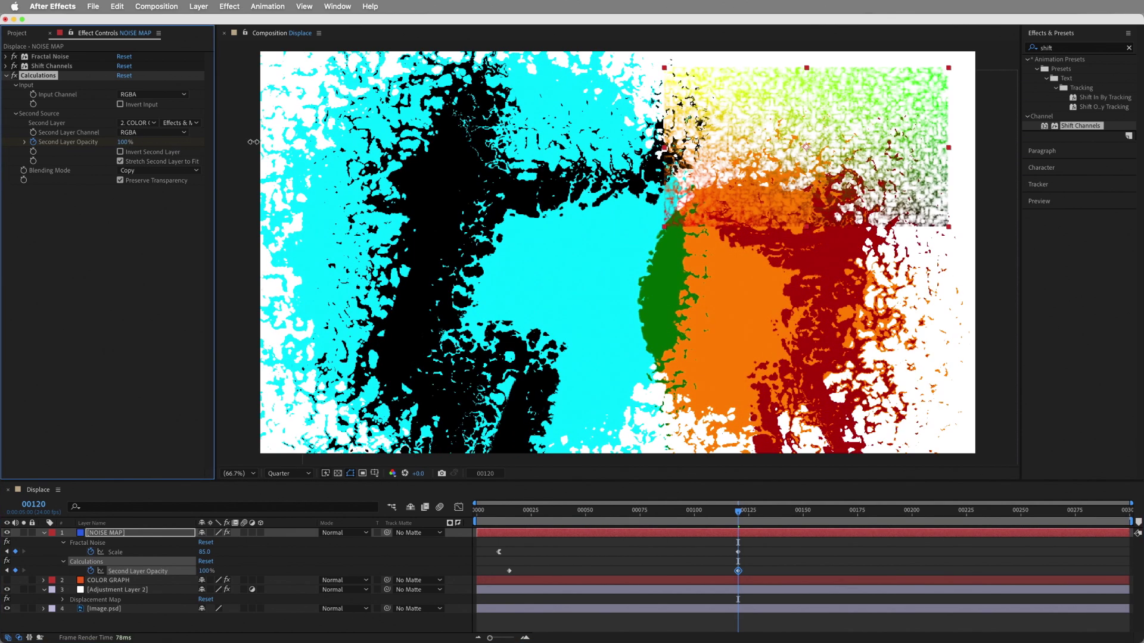
# Step: Play back the opacity-driven displacement from frame 15 and scrub through to frame 93 to inspect it
pyautogui.click(508, 511)
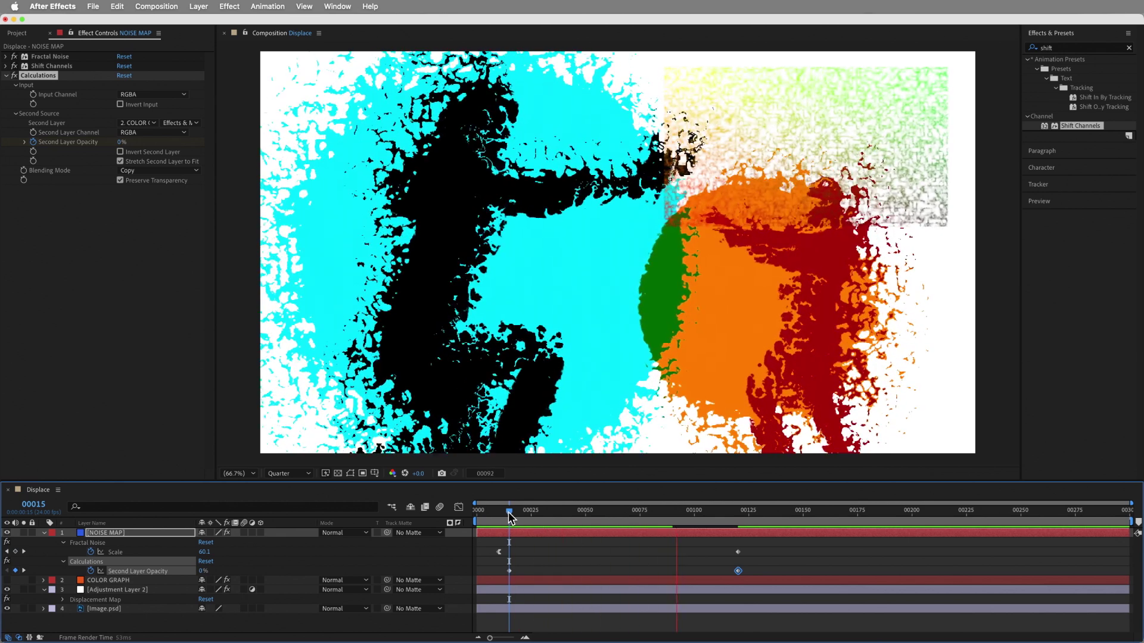
pyautogui.moveTo(510, 511)
pyautogui.mouseDown()
pyautogui.moveTo(722, 513)
pyautogui.moveTo(530, 513)
pyautogui.mouseUp()
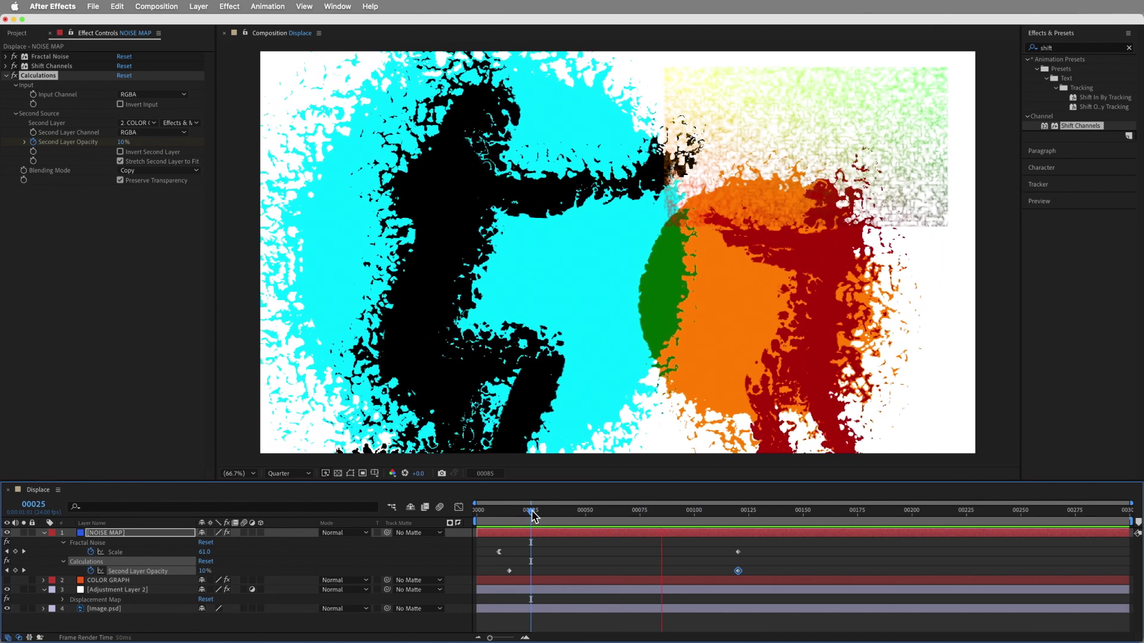
pyautogui.moveTo(538, 513); pyautogui.dragTo(681, 518)
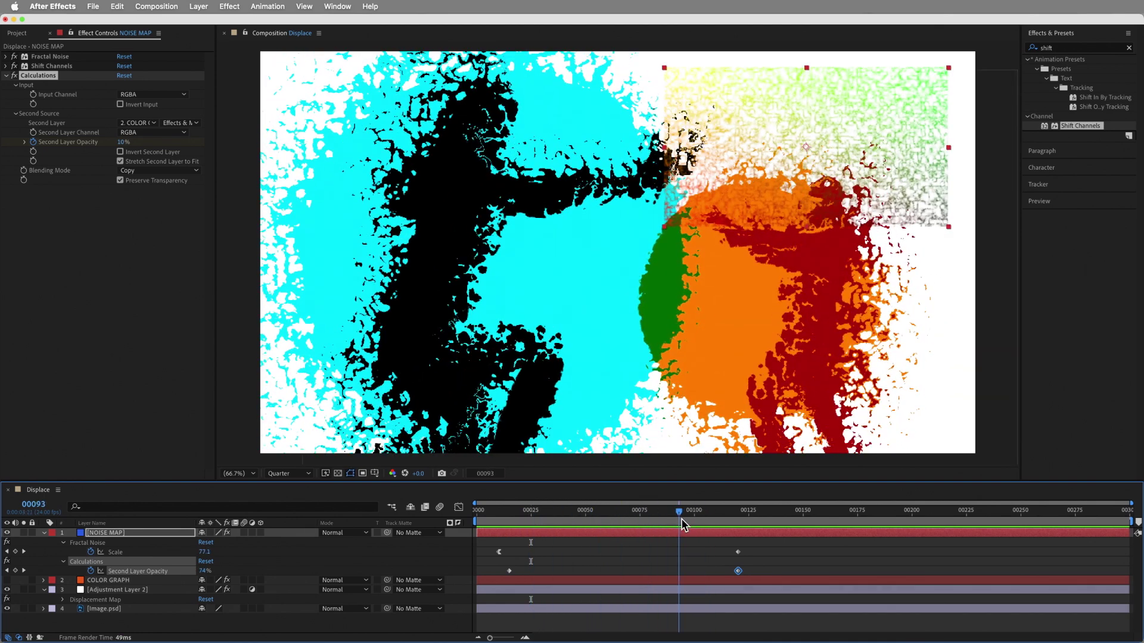
# Step: Collapse the NOISE MAP layer, hide it, and scrub the animation to frame 92
pyautogui.press('u')
pyautogui.click(8, 532)
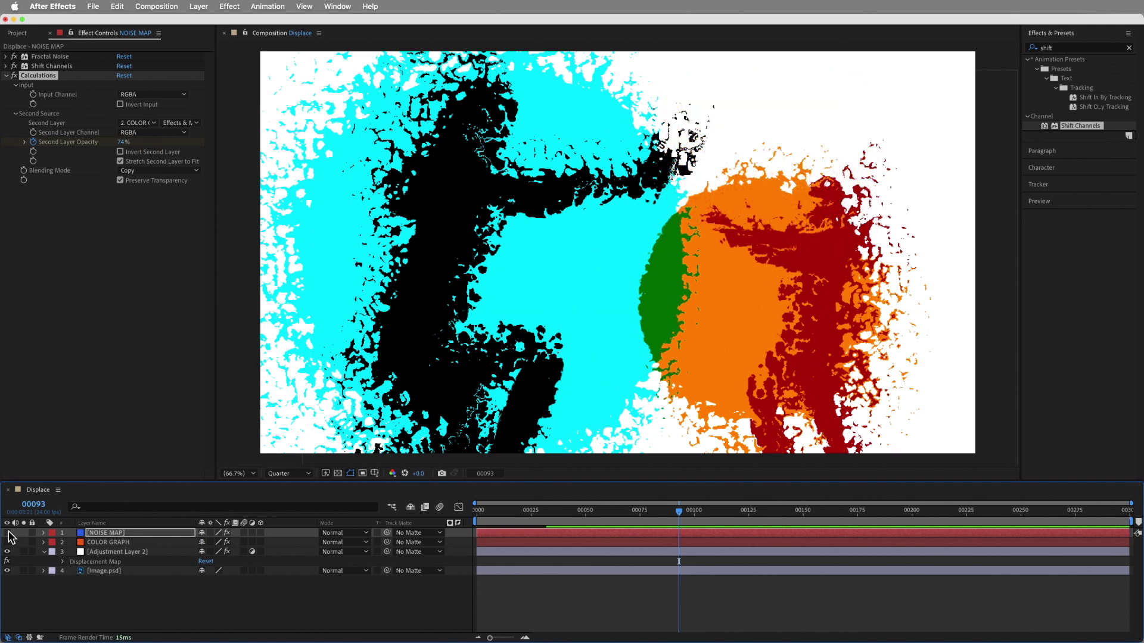
pyautogui.moveTo(552, 511); pyautogui.dragTo(677, 520)
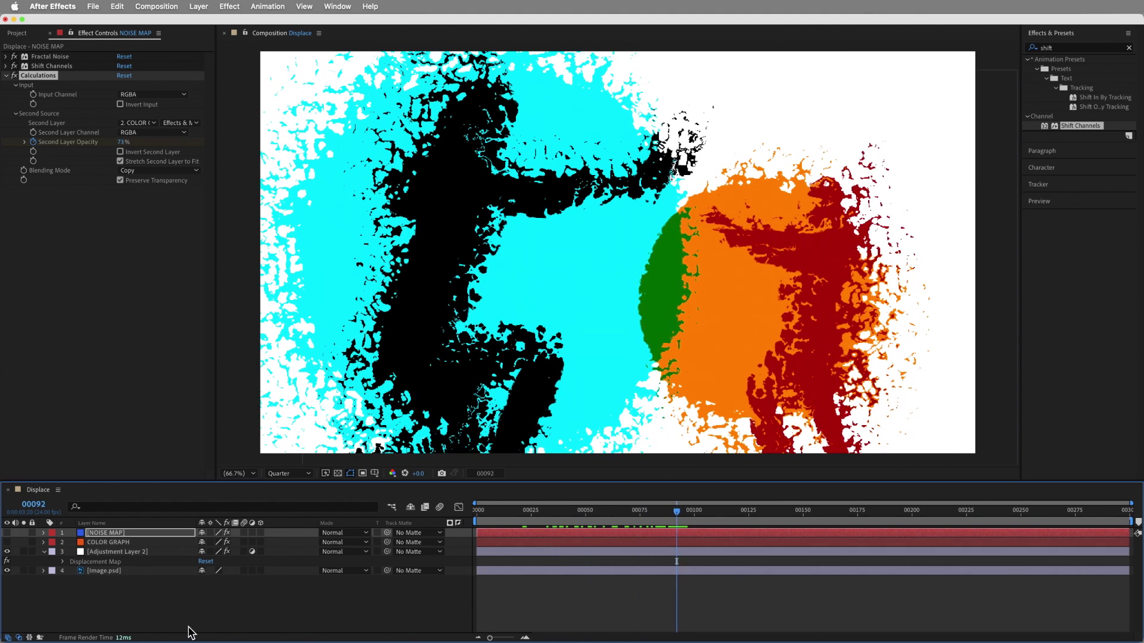
# Step: Duplicate NOISE MAP and Adjustment Layer 2 together, and move both NOISE MAP layers below COLOR GRAPH
pyautogui.click(140, 553)
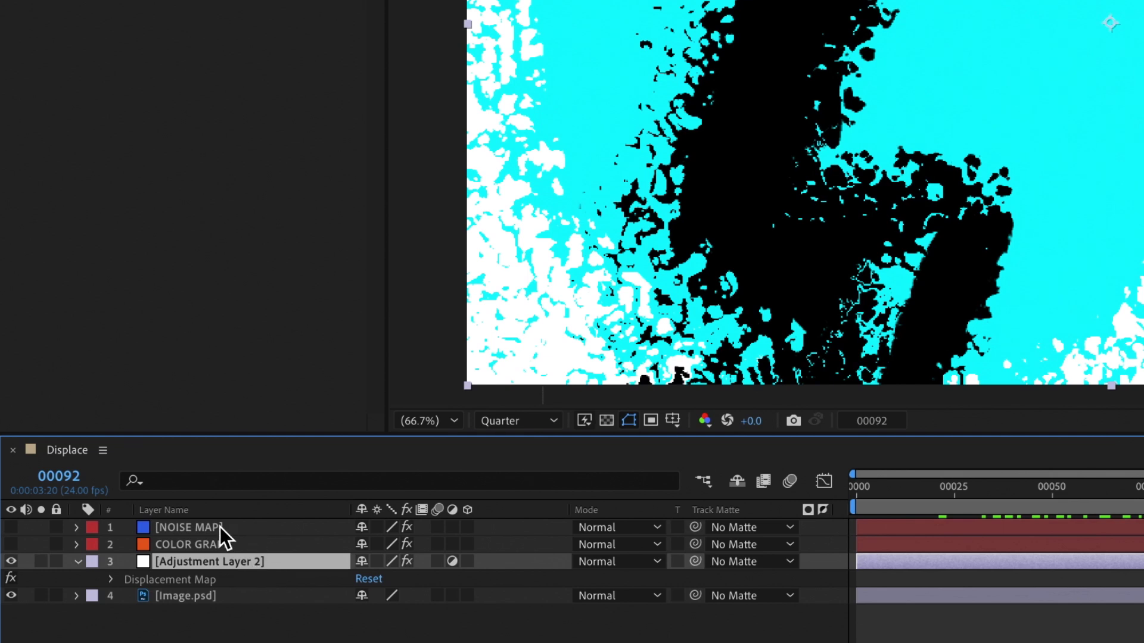
pyautogui.keyDown('ctrl'); pyautogui.click(219, 526); pyautogui.keyUp('ctrl')
pyautogui.hotkey('ctrl', 'd')
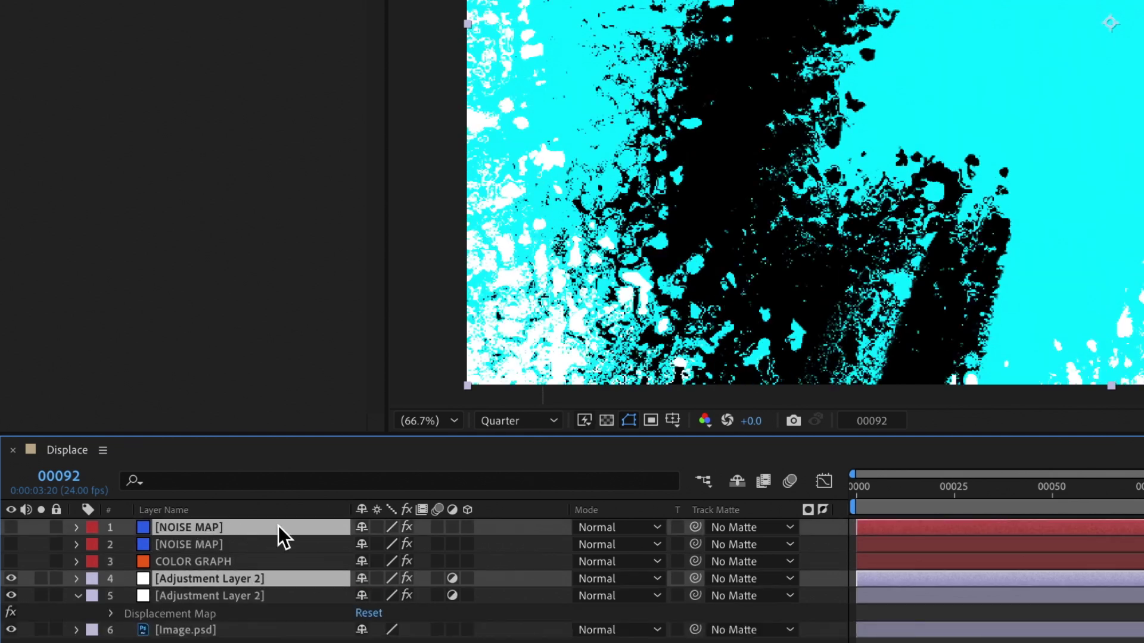
pyautogui.click(223, 542)
pyautogui.keyDown('ctrl'); pyautogui.click(227, 531); pyautogui.keyUp('ctrl')
pyautogui.moveTo(228, 530); pyautogui.dragTo(233, 561)
# Step: Rename the lower adjustment layer DISPLACEMENT MAP - Slow and the lower noise layer NOISE MAP - Slow
pyautogui.click(249, 596)
pyautogui.press('Return')
pyautogui.write('DISPLACEMENT MAP - Slow')
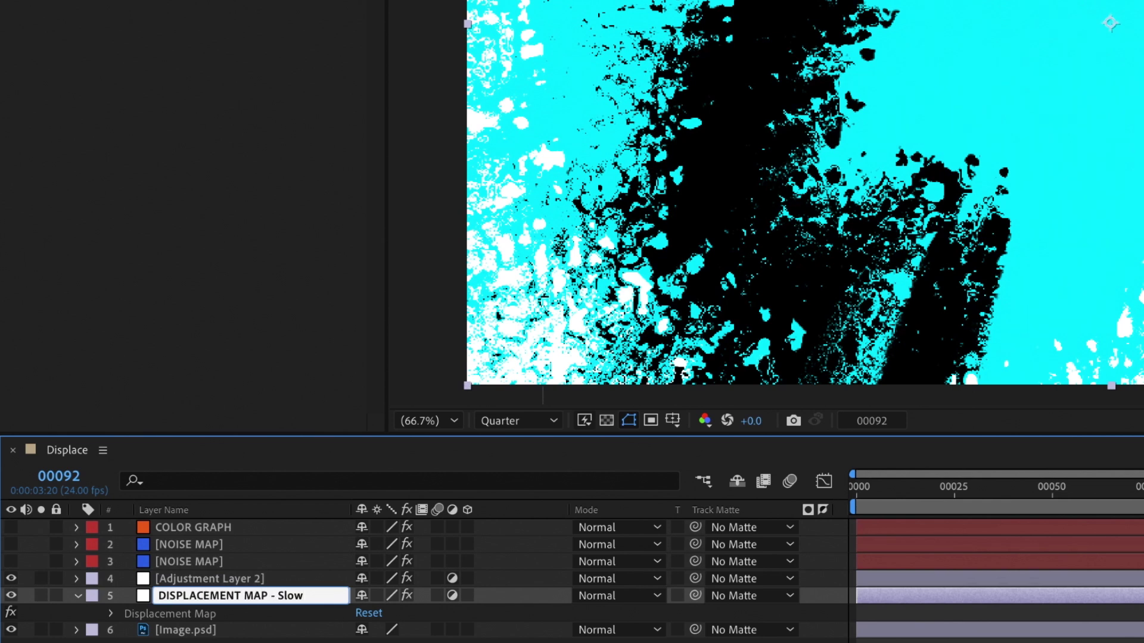
pyautogui.press('Return')
pyautogui.click(191, 561)
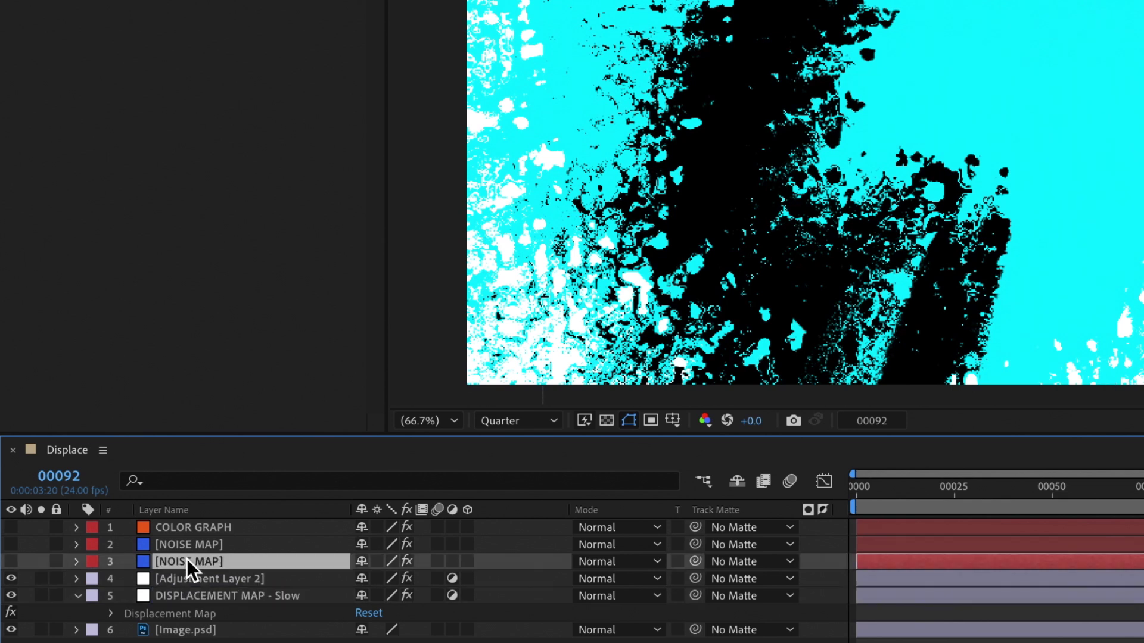
pyautogui.press('Return')
pyautogui.write('- Slow')
pyautogui.press('Return')
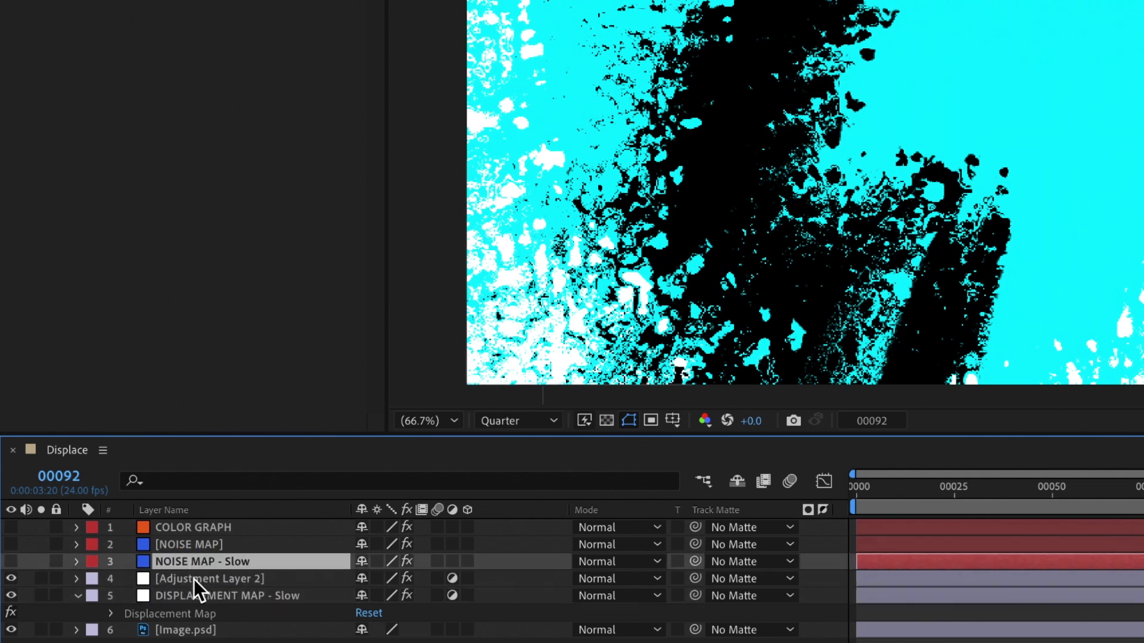
# Step: Rename the remaining adjustment layer DISPLACEMENT MAP - Fast and the remaining noise layer NOISE MAP - Fast
pyautogui.click(197, 579)
pyautogui.press('Return')
pyautogui.write('DISPLACEMENT MAP - Fas')
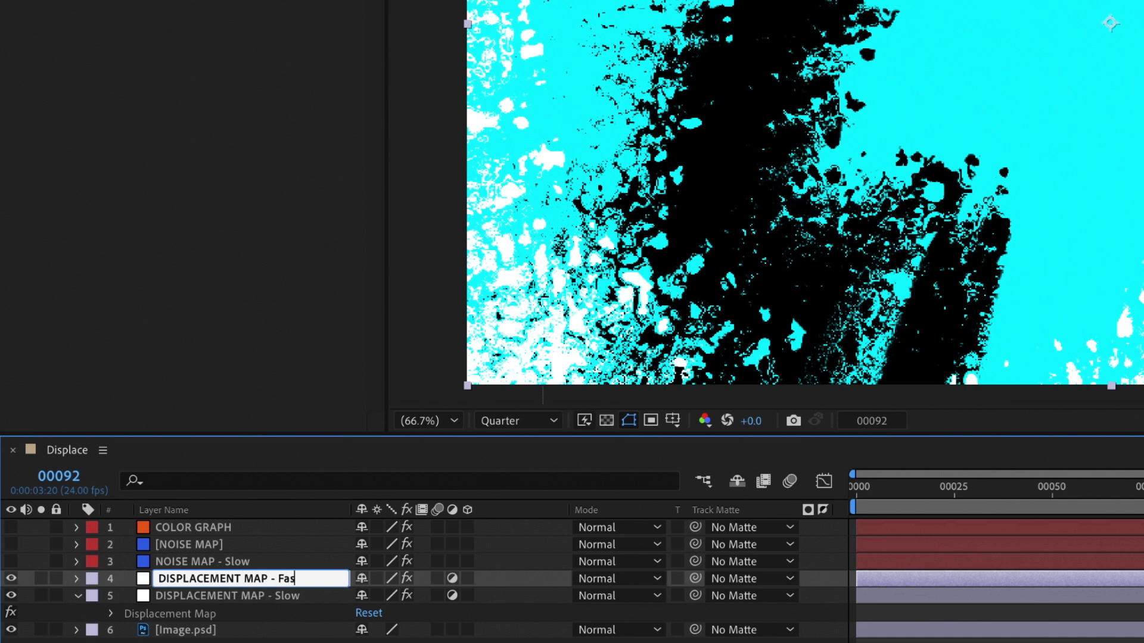
pyautogui.write('t')
pyautogui.press('Return')
pyautogui.click(215, 544)
pyautogui.press('Return')
pyautogui.write('- Fast')
pyautogui.press('Return')
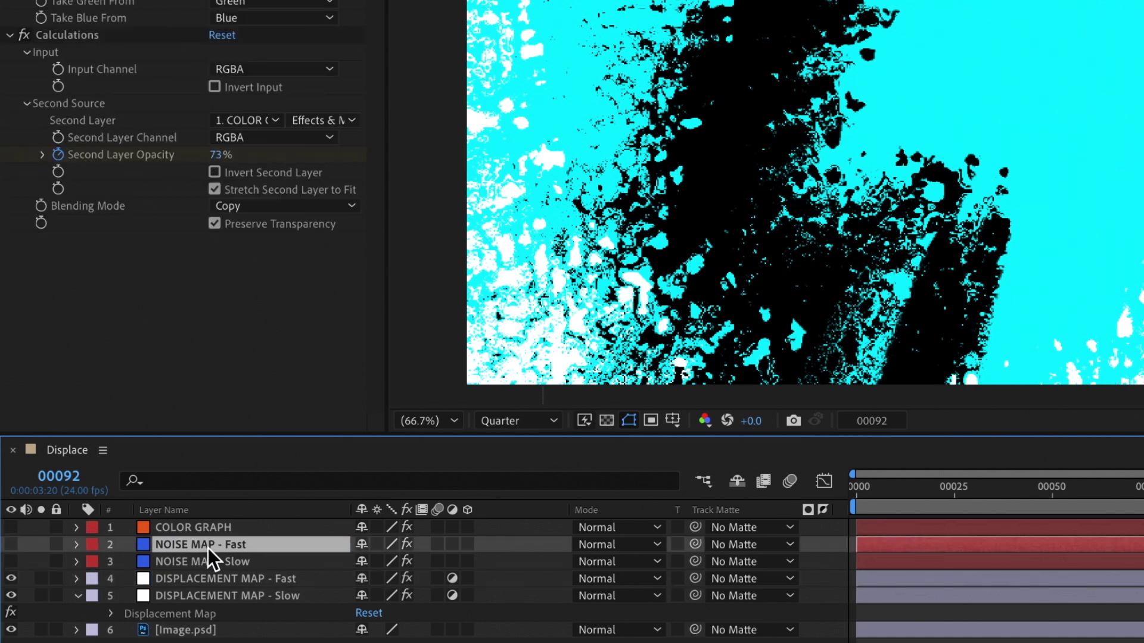
# Step: Set the Displacement Map source on DISPLACEMENT MAP - Fast to NOISE MAP - Fast
pyautogui.click(238, 573)
pyautogui.press('e')
pyautogui.click(191, 596)
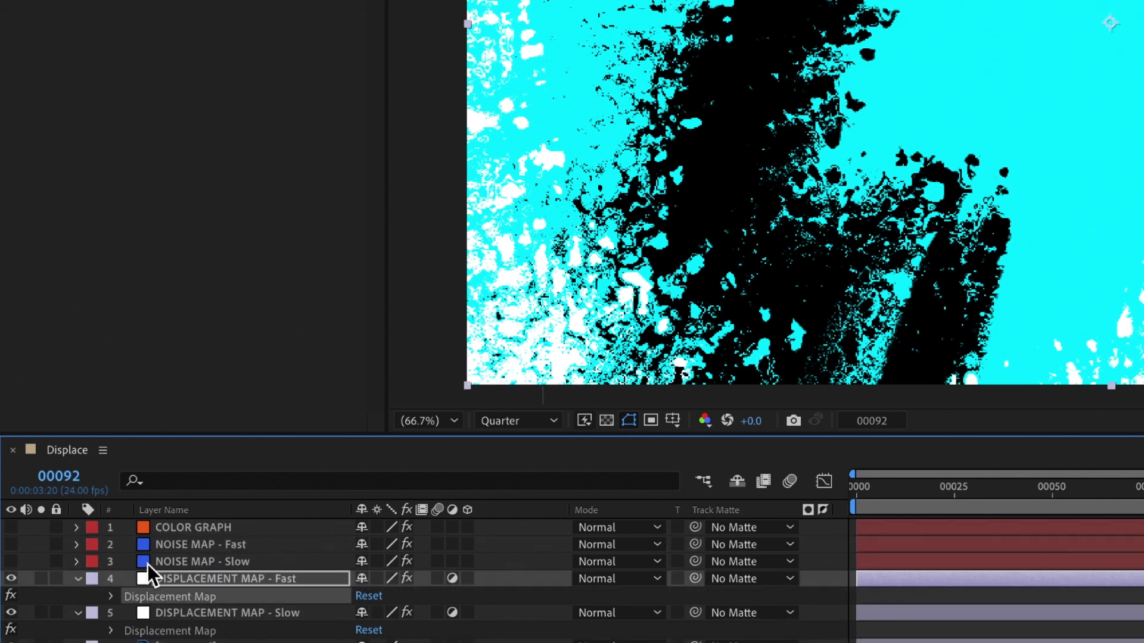
pyautogui.click(137, 65)
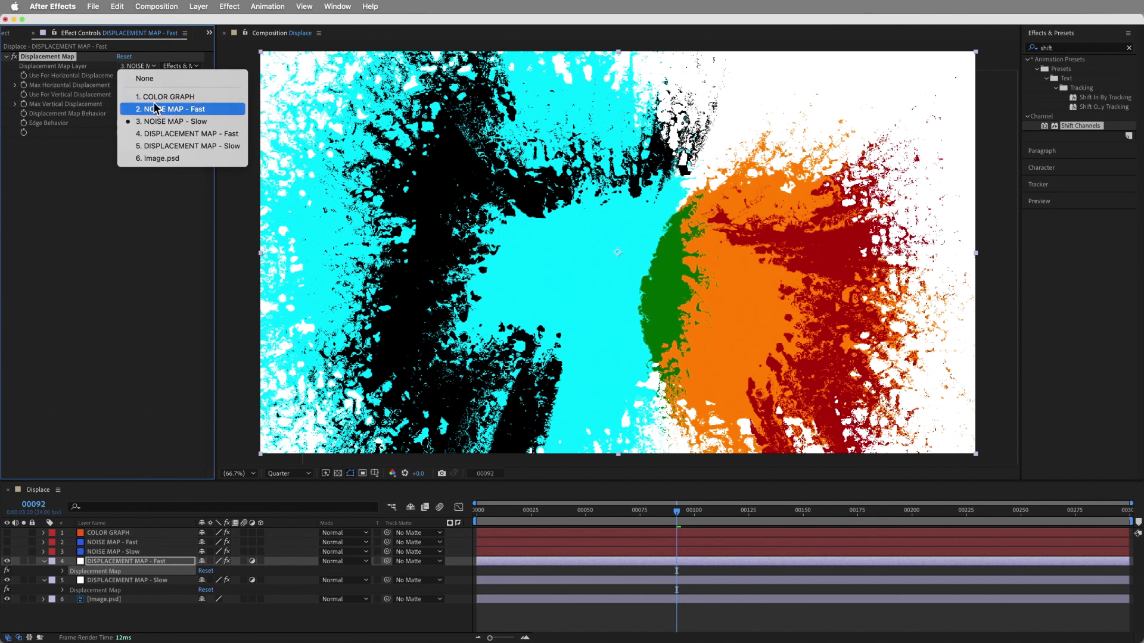
pyautogui.click(156, 109)
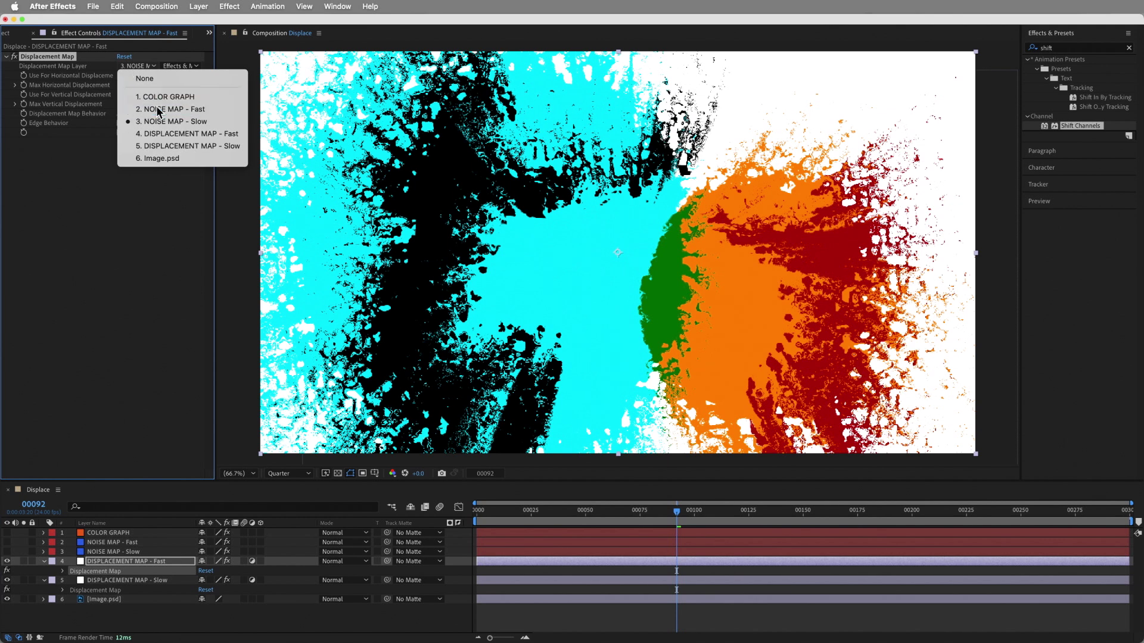
# Step: Set the Fractal Noise on NOISE MAP - Fast to Random Seed 440 and Brightness 0
pyautogui.click(136, 542)
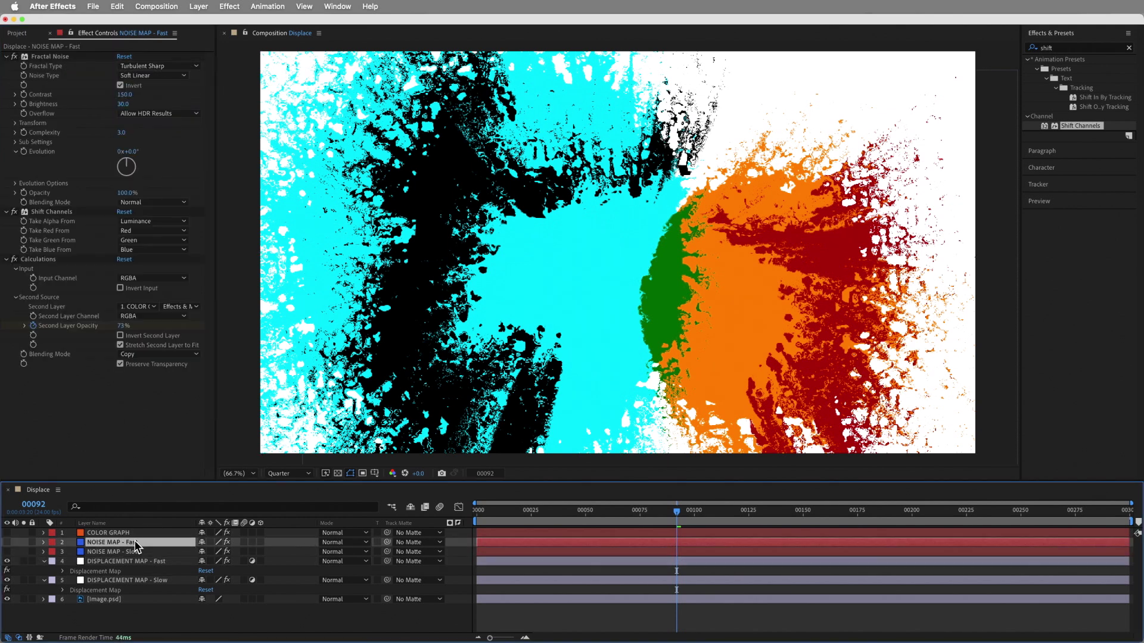
pyautogui.press('e')
pyautogui.click(92, 554)
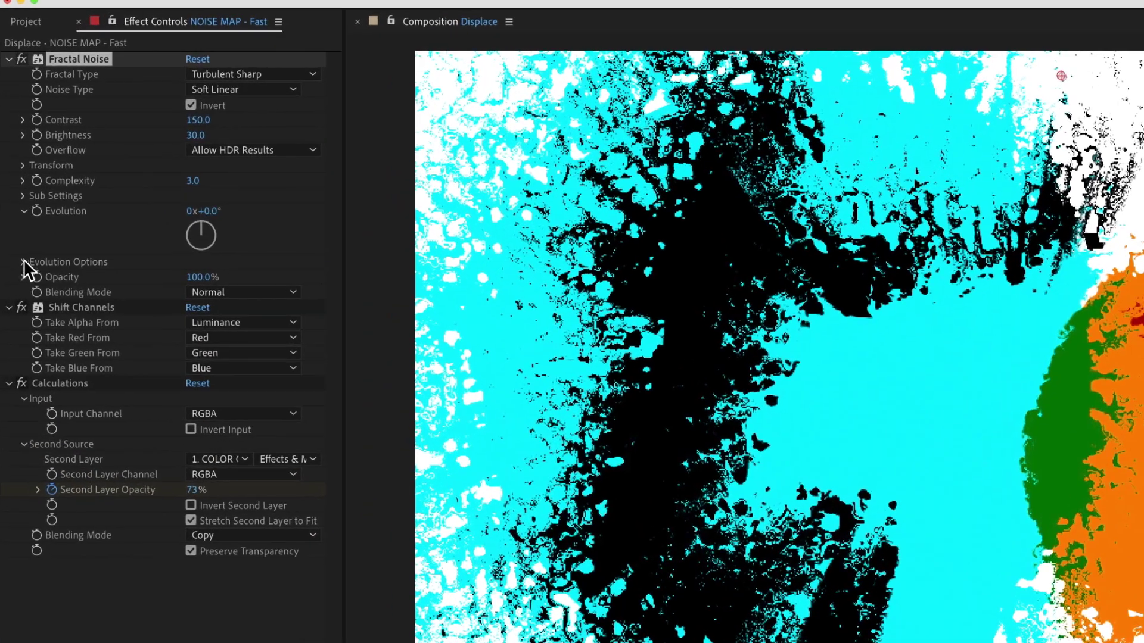
pyautogui.click(15, 183)
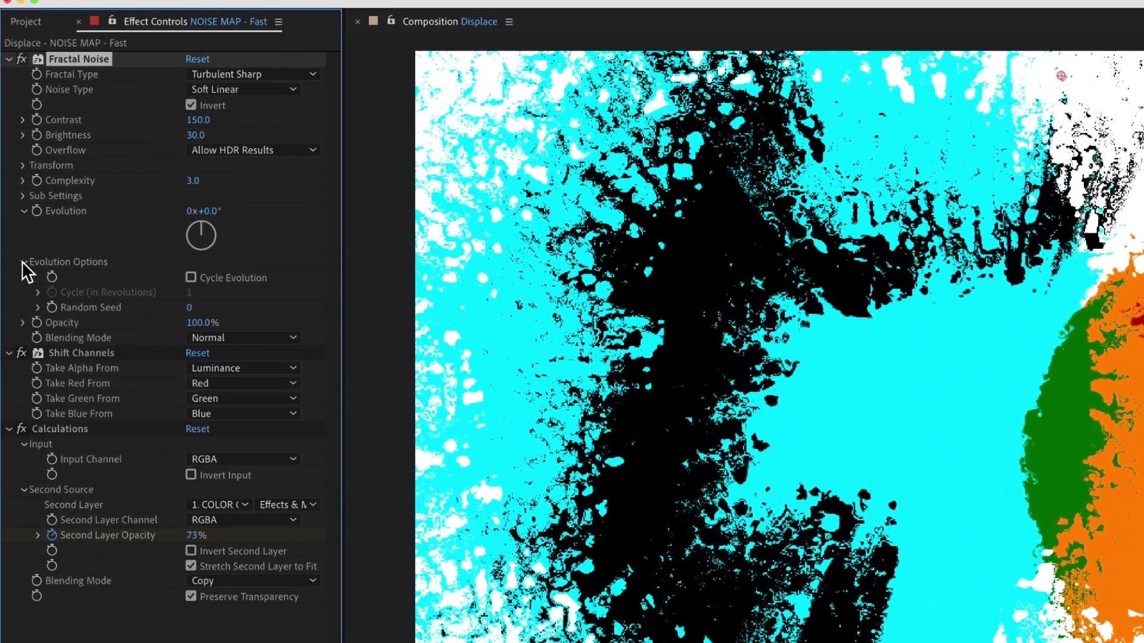
pyautogui.moveTo(190, 308); pyautogui.dragTo(227, 307)
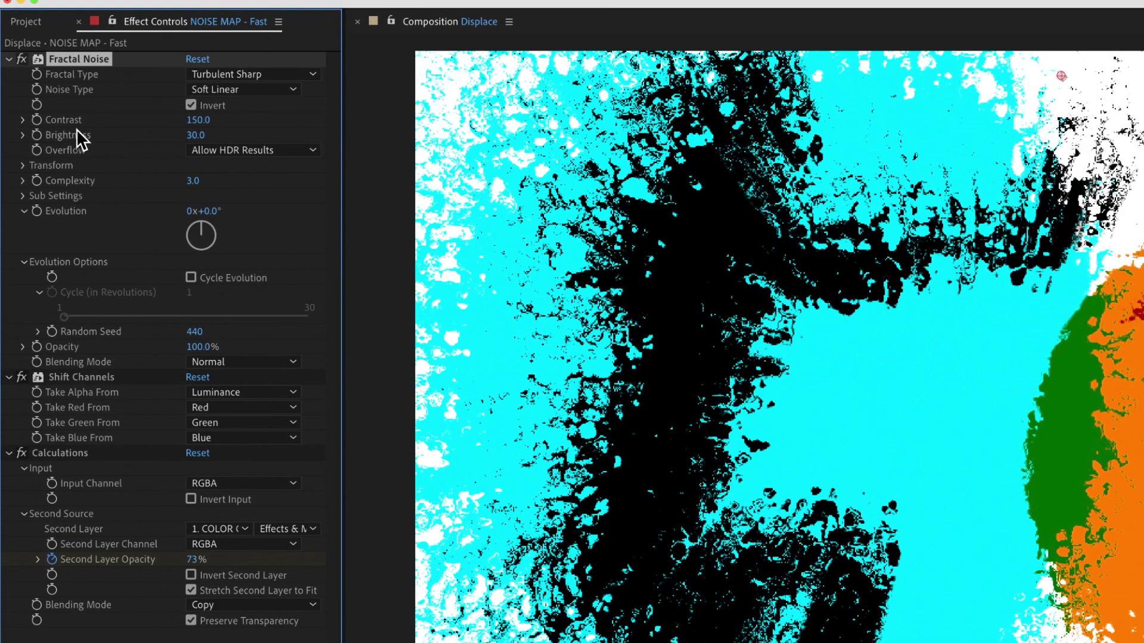
pyautogui.moveTo(193, 135); pyautogui.dragTo(168, 142)
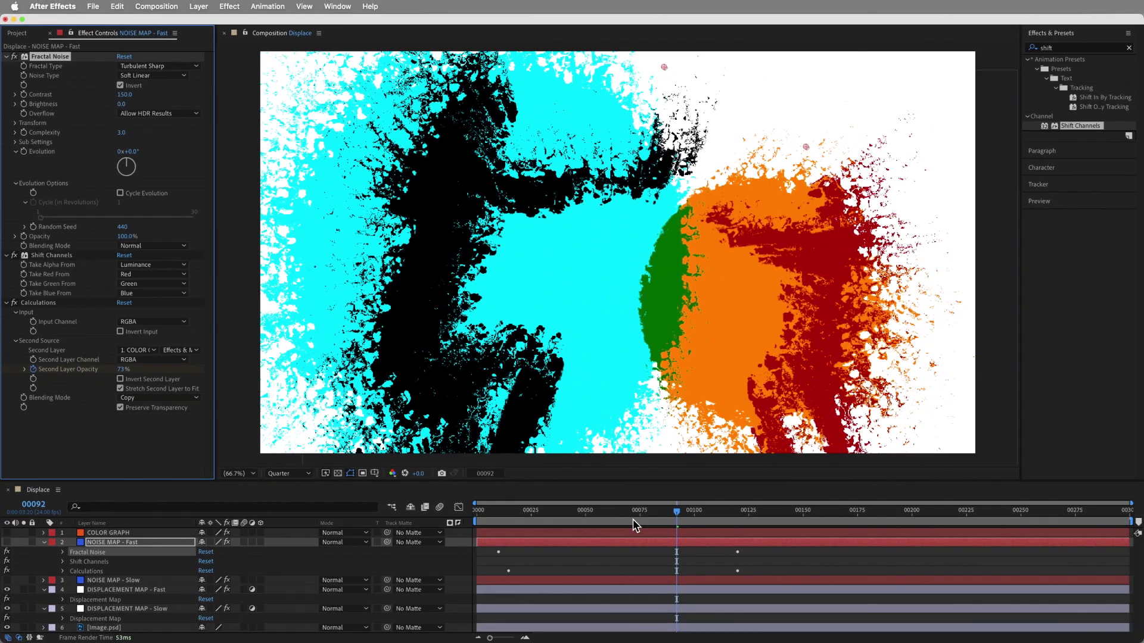
# Step: Show the keyframes of NOISE MAP - Fast and set the Fractal Noise Scale keyframe at frame 10 to about 70
pyautogui.press('u')
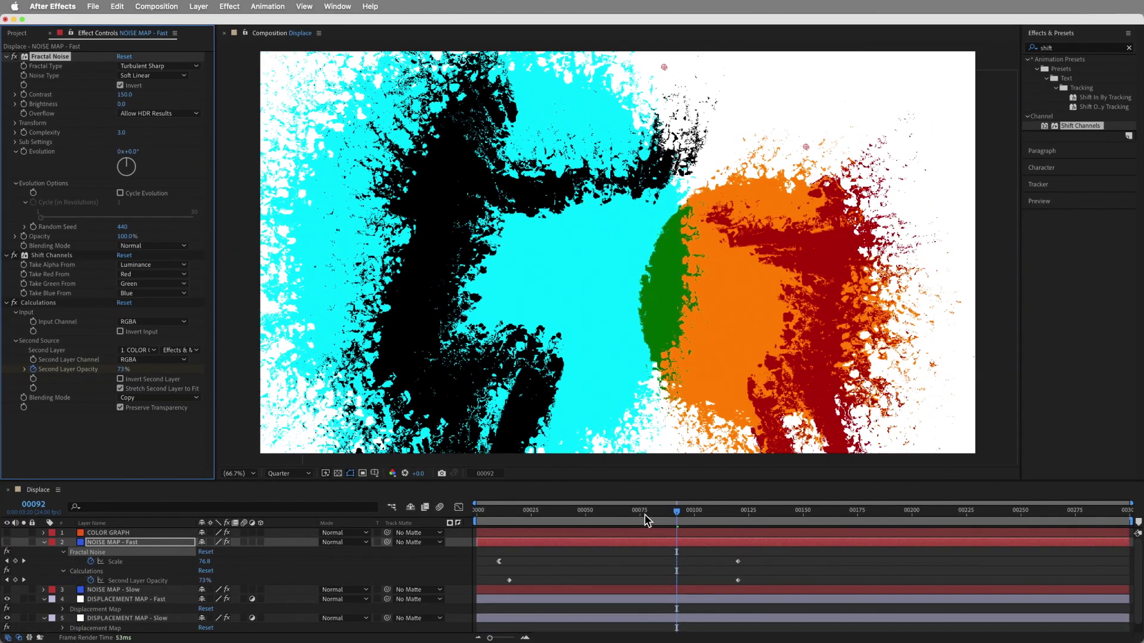
pyautogui.moveTo(673, 516); pyautogui.dragTo(540, 515)
pyautogui.press('j')
pyautogui.press('j')
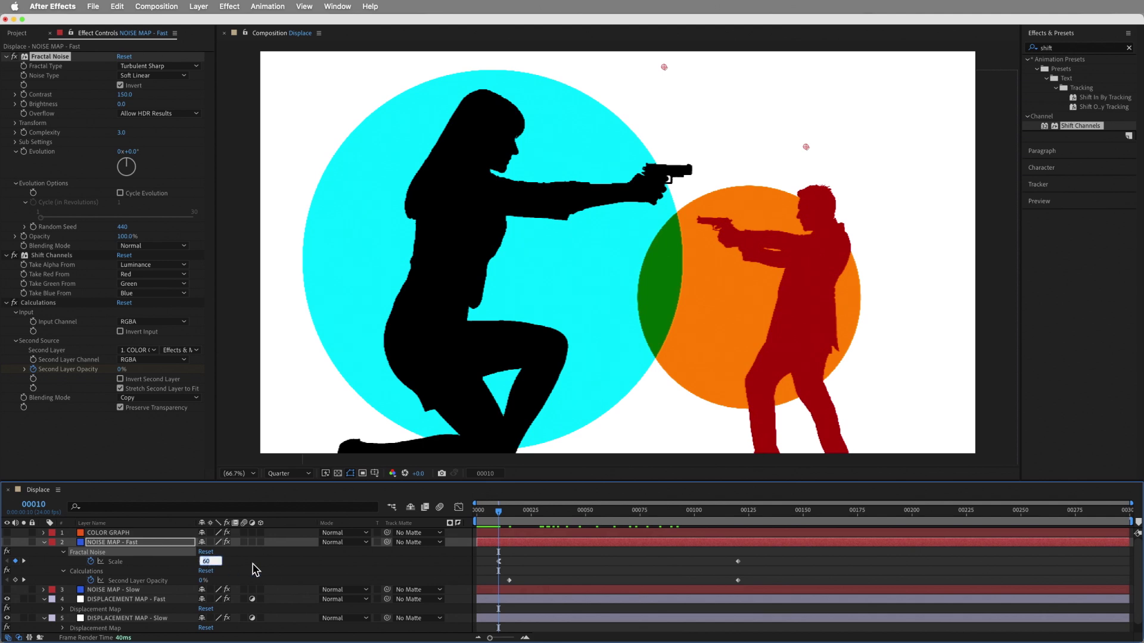
pyautogui.write('0')
pyautogui.press('Return')
# Step: Set the Fractal Noise Scale keyframe at frame 120 on NOISE MAP - Fast to 150
pyautogui.press('k')
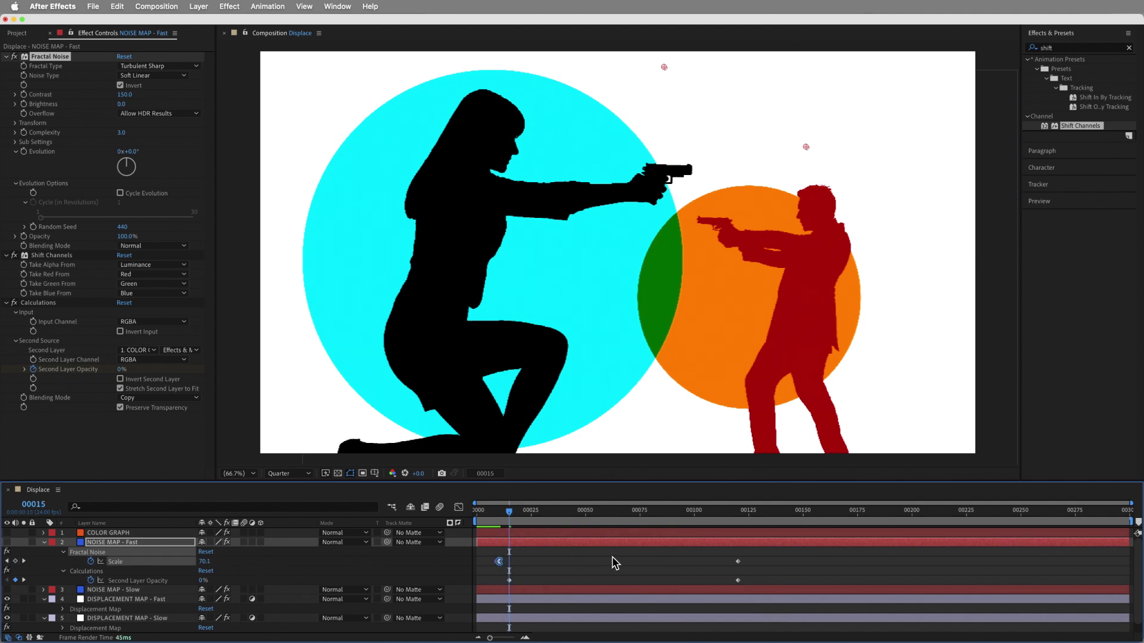
pyautogui.press('k')
pyautogui.moveTo(207, 563); pyautogui.dragTo(238, 562)
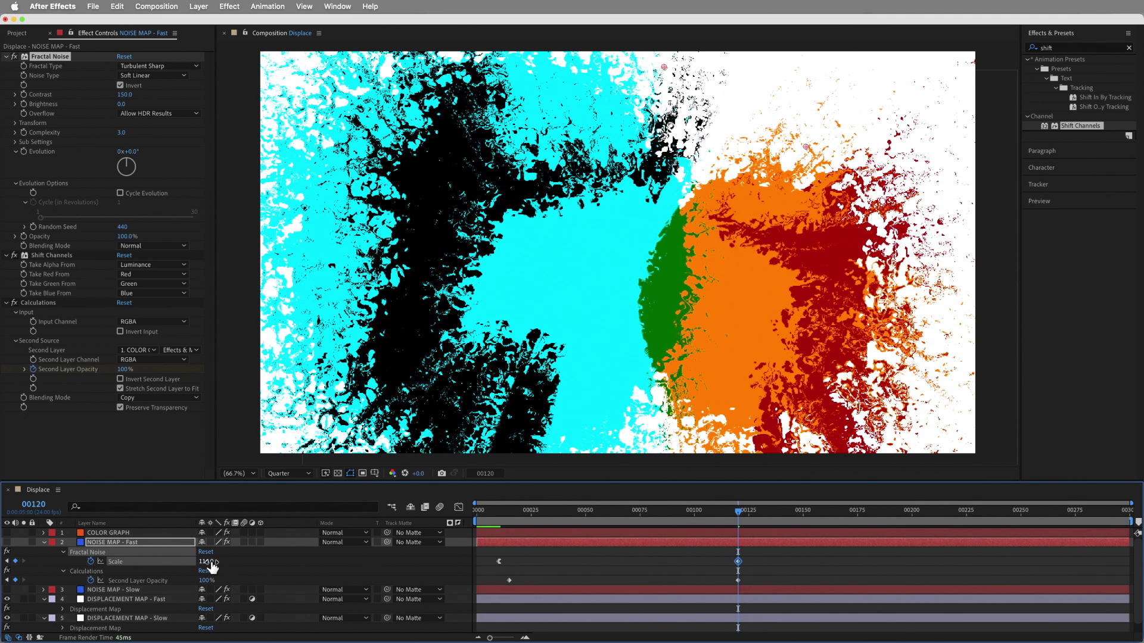
pyautogui.click(207, 561)
pyautogui.write('150')
pyautogui.press('Return')
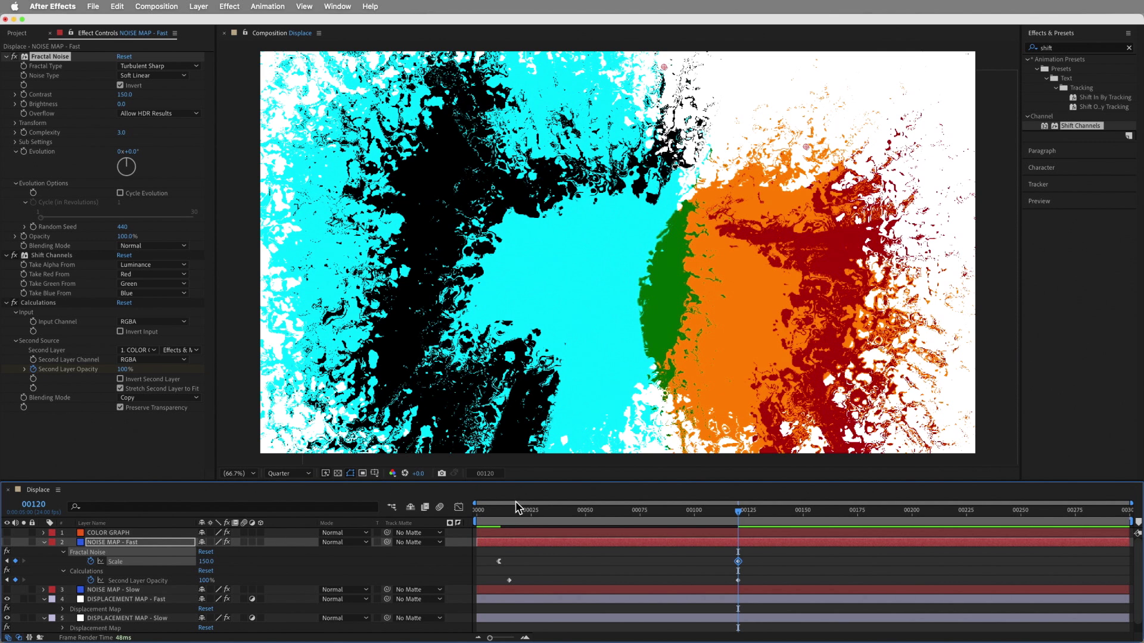
# Step: Set both Max Horizontal and Max Vertical Displacement on DISPLACEMENT MAP - Fast to 800
pyautogui.moveTo(515, 502); pyautogui.dragTo(586, 511)
pyautogui.click(112, 607)
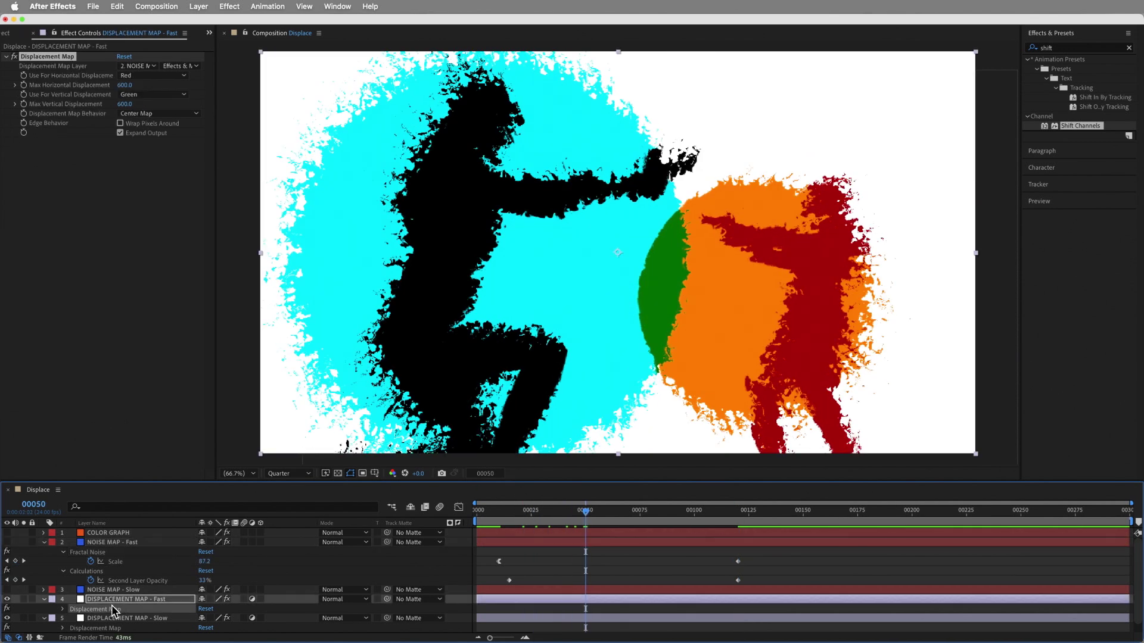
pyautogui.click(126, 85)
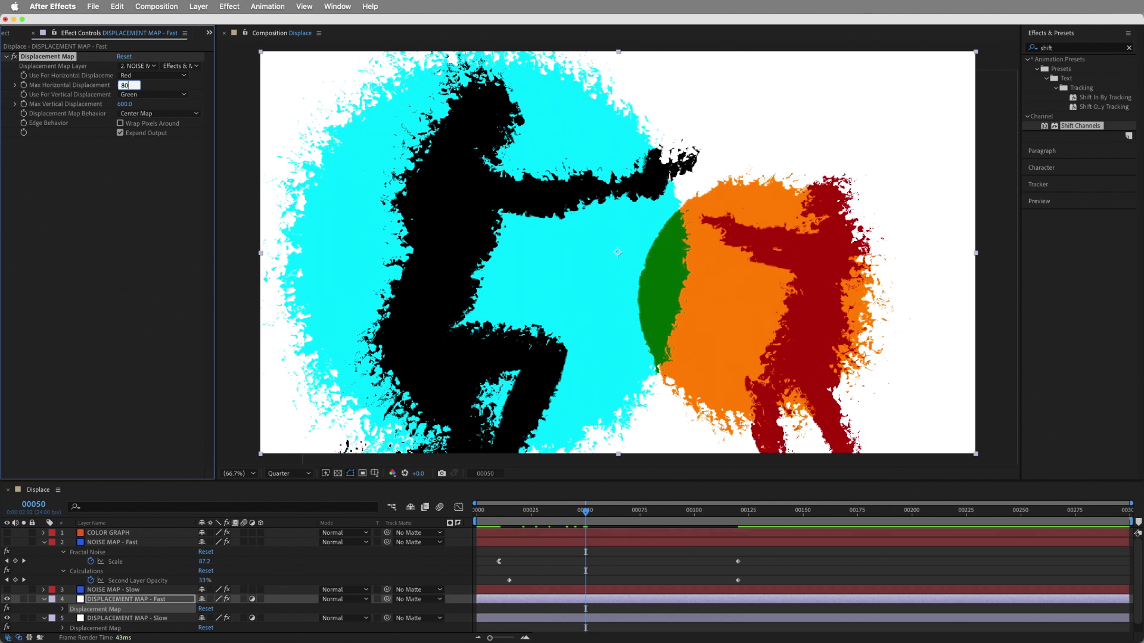
pyautogui.press('Tab')
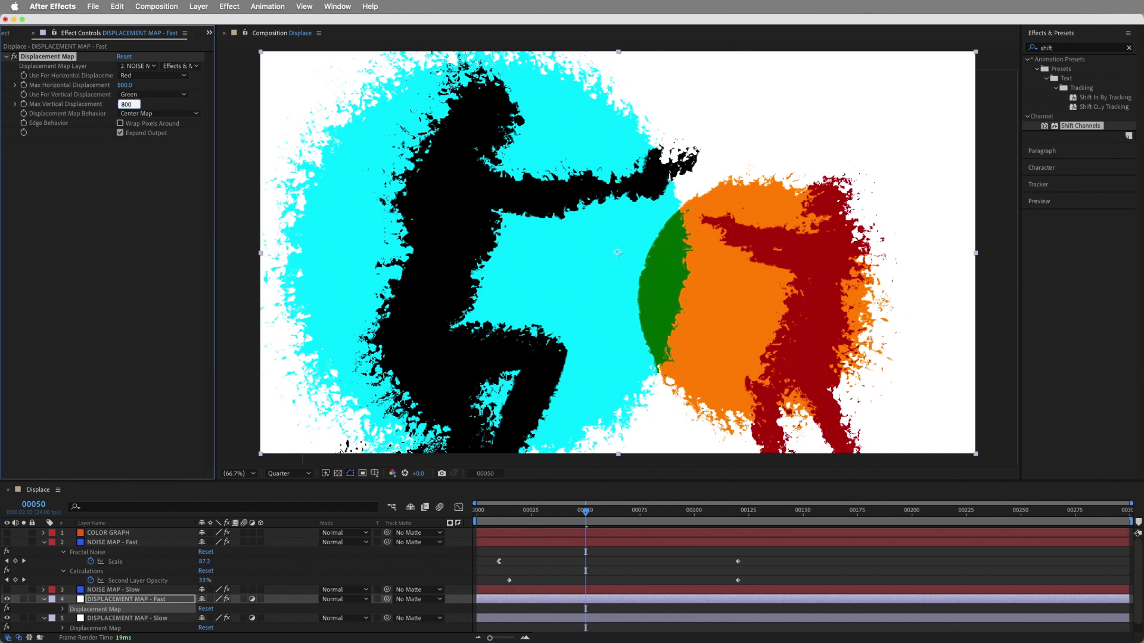
pyautogui.write('800')
pyautogui.press('Return')
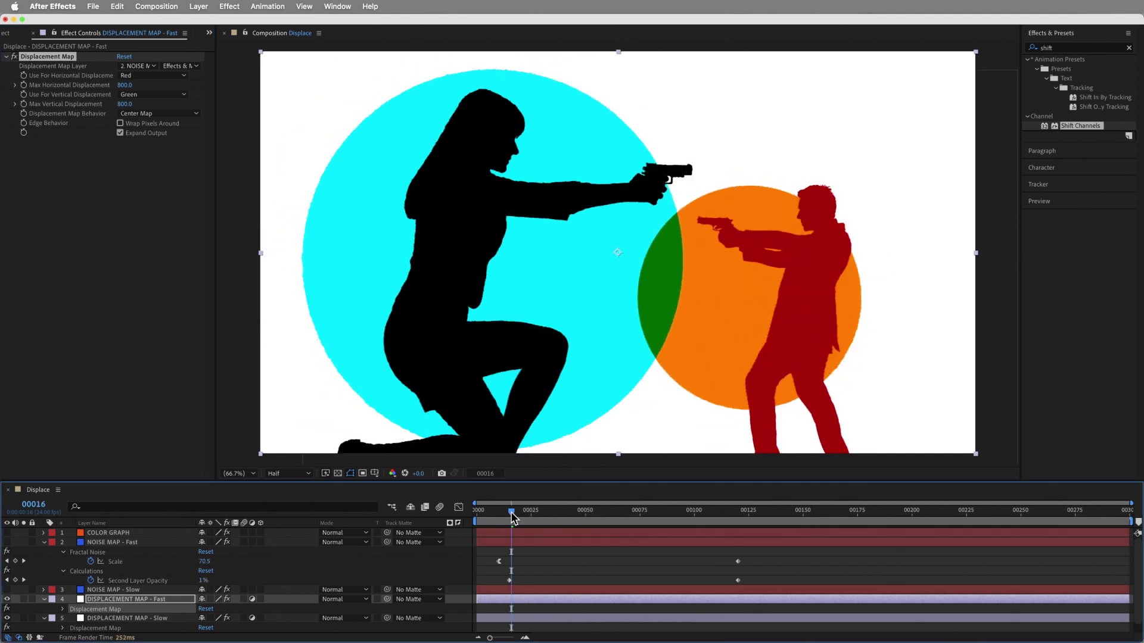
# Step: Set the work area from frame 16 to about frame 120 and preview the displacement animation
pyautogui.press('b')
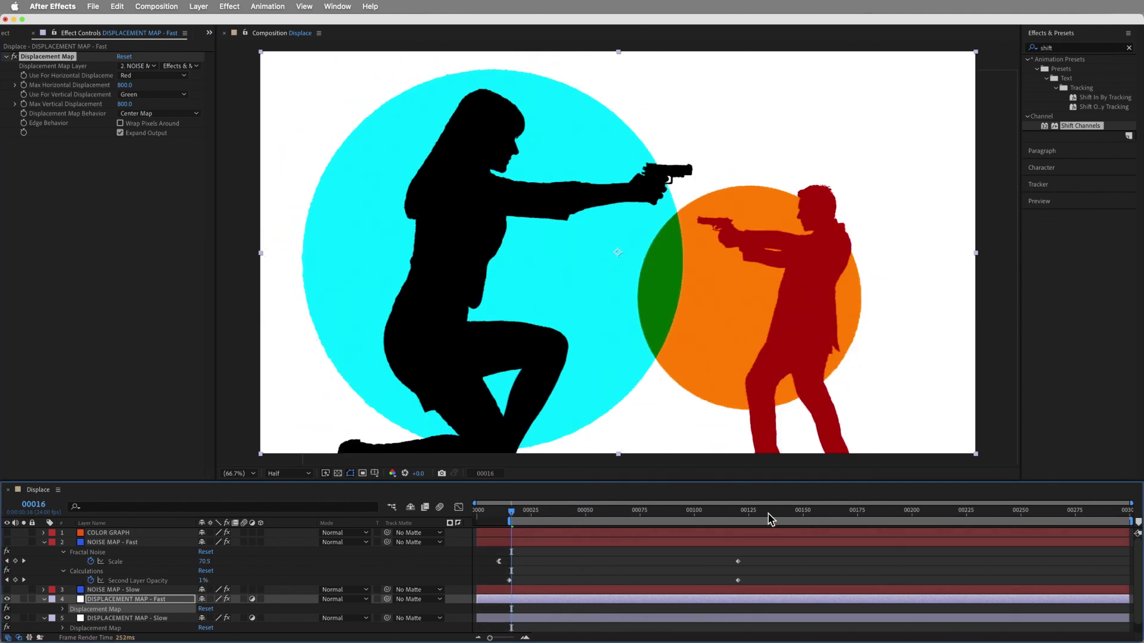
pyautogui.click(738, 513)
pyautogui.press('n')
pyautogui.click(511, 514)
pyautogui.press('space')
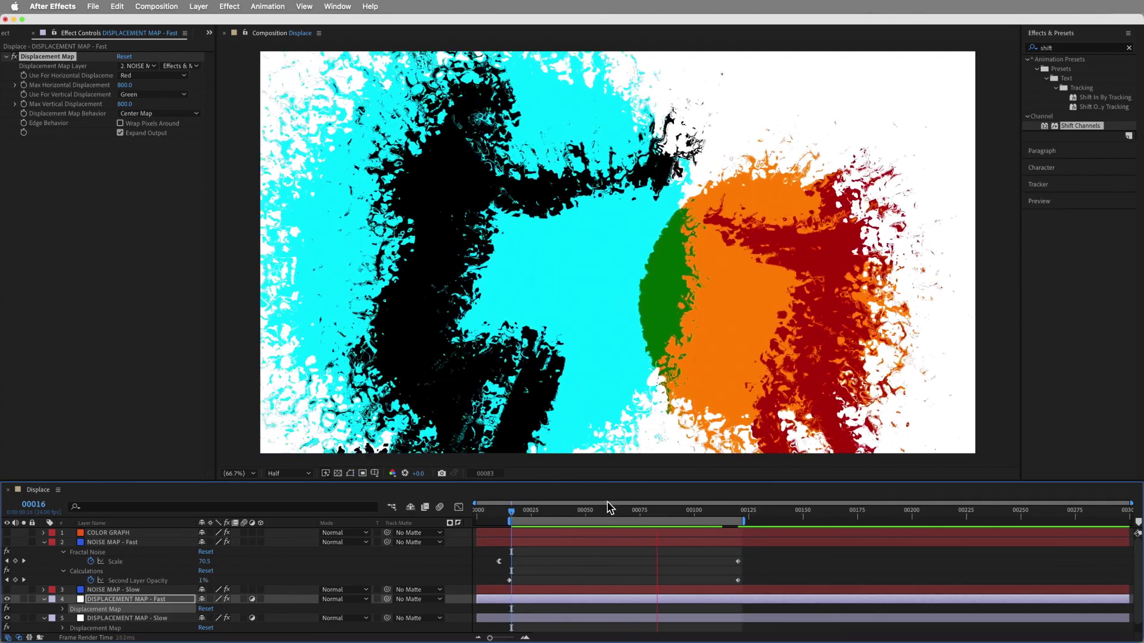
pyautogui.scroll(3, 563, 233)
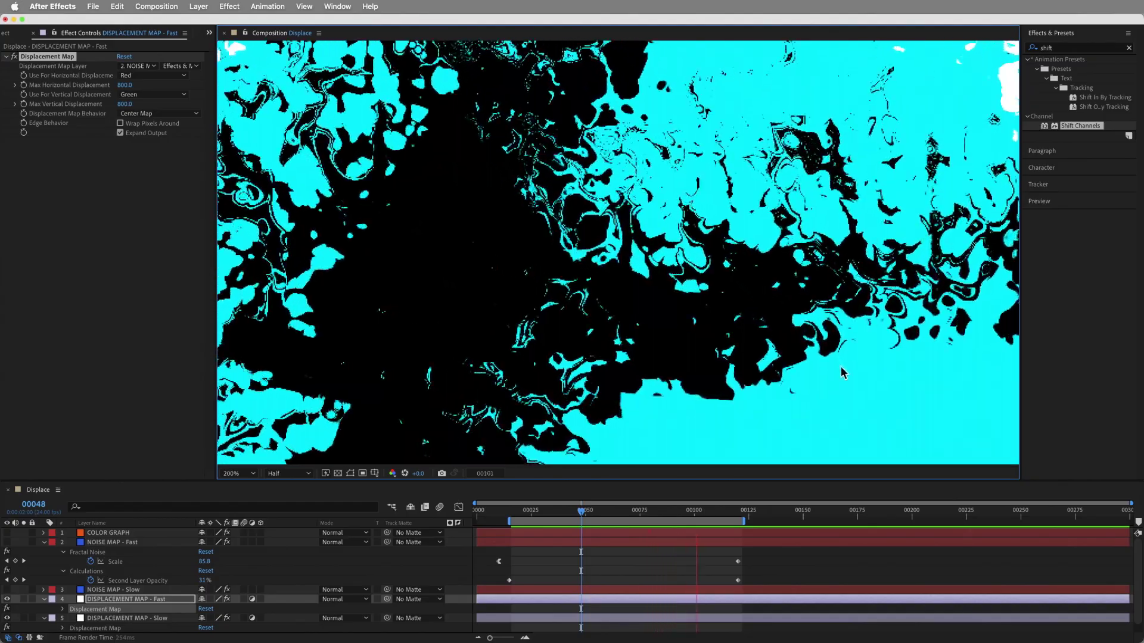
pyautogui.hotkey('shift', '/')
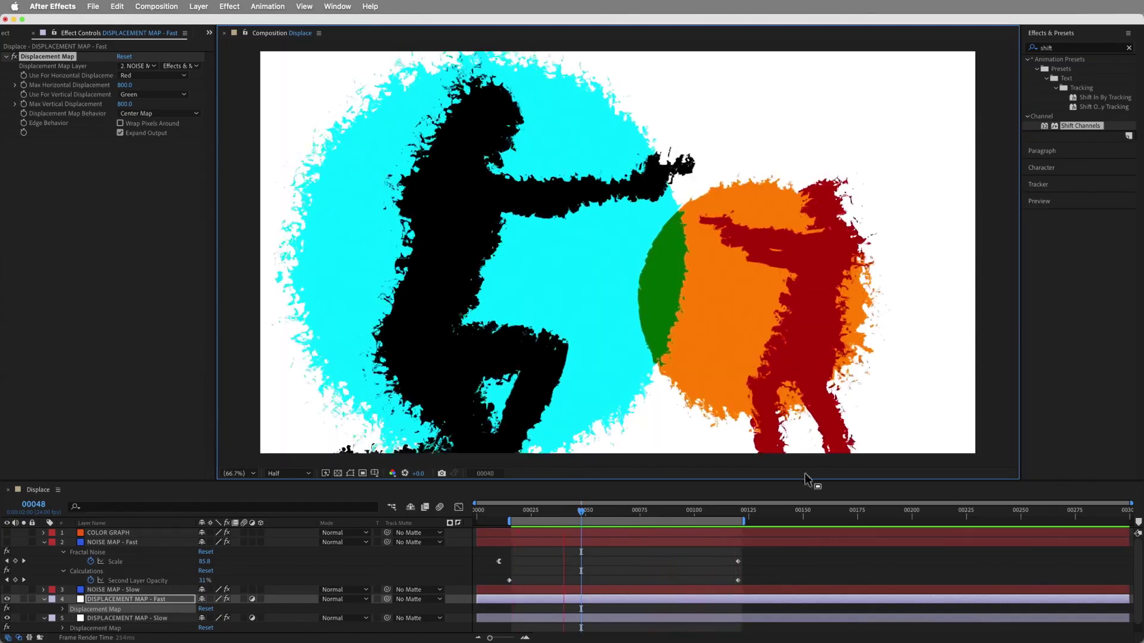
# Step: Collapse all layer properties and, at frame 103, duplicate NOISE MAP - Fast and DISPLACEMENT MAP - Fast together
pyautogui.press('super+a')
pyautogui.click(45, 543)
pyautogui.click(102, 594)
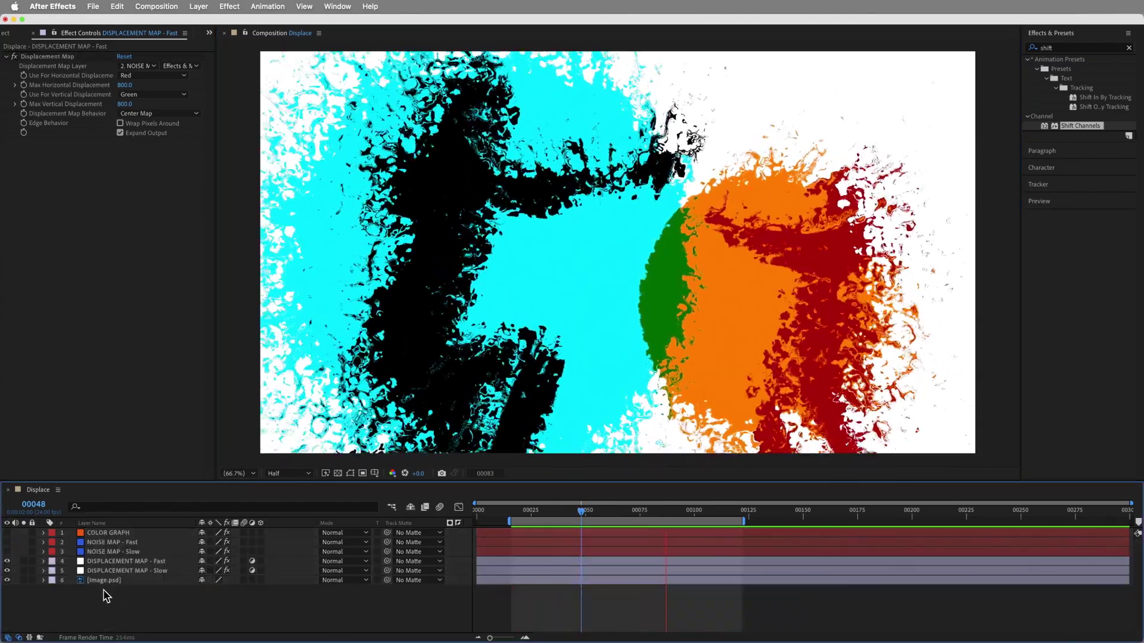
pyautogui.moveTo(552, 510); pyautogui.dragTo(701, 517)
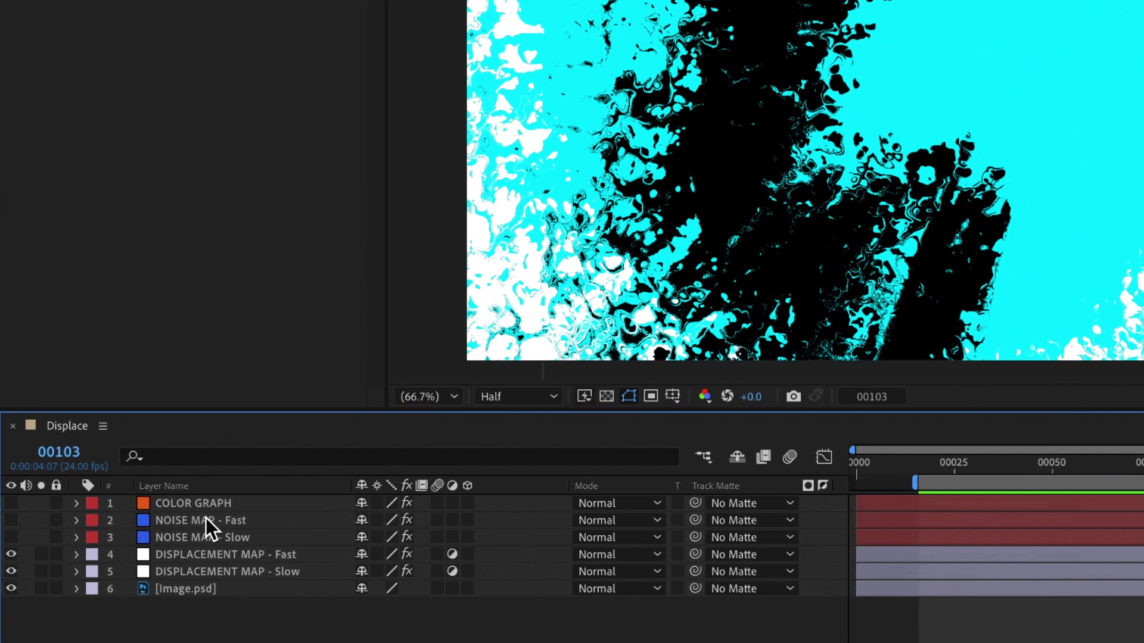
pyautogui.click(114, 541)
pyautogui.keyDown('super'); pyautogui.click(128, 561); pyautogui.keyUp('super')
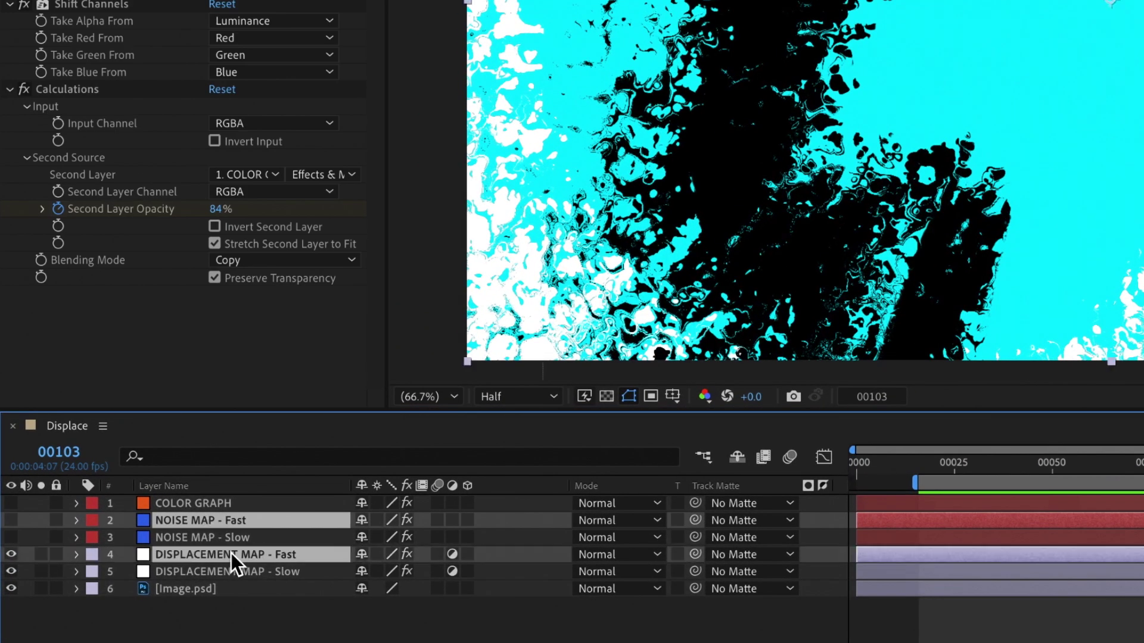
pyautogui.press('super+d')
# Step: Rename the duplicated displacement adjustment layer DISPLACEMENT MAP - Details
pyautogui.click(253, 568)
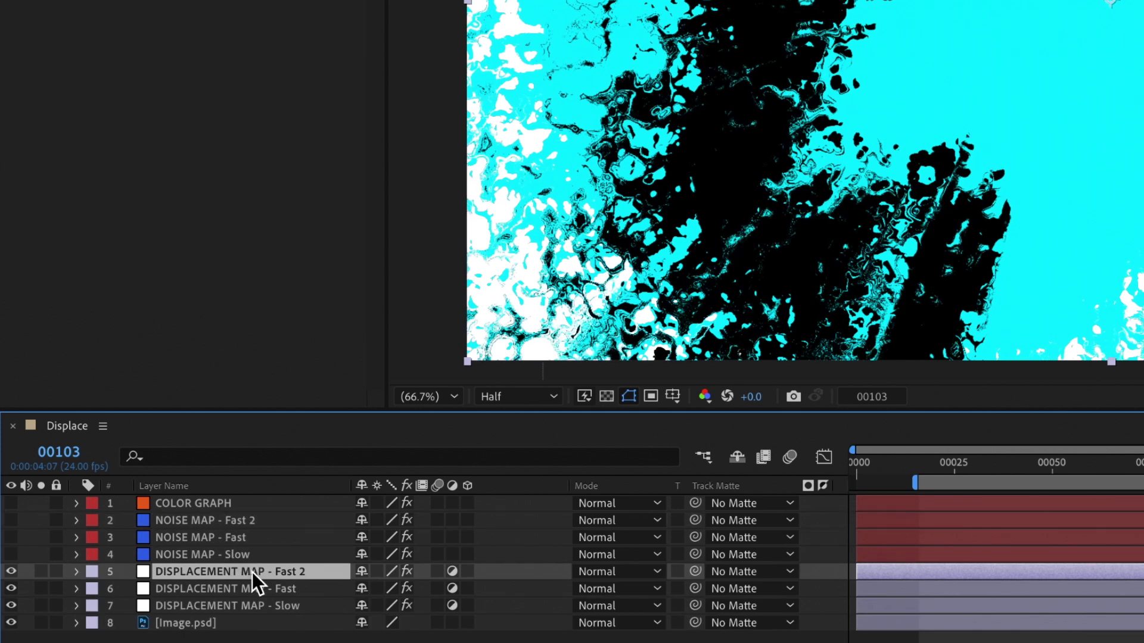
pyautogui.press('Return')
pyautogui.press('BackSpace')
pyautogui.press('BackSpace')
pyautogui.press('BackSpace')
pyautogui.press('BackSpace')
pyautogui.press('BackSpace')
pyautogui.press('BackSpace')
pyautogui.write('Detail')
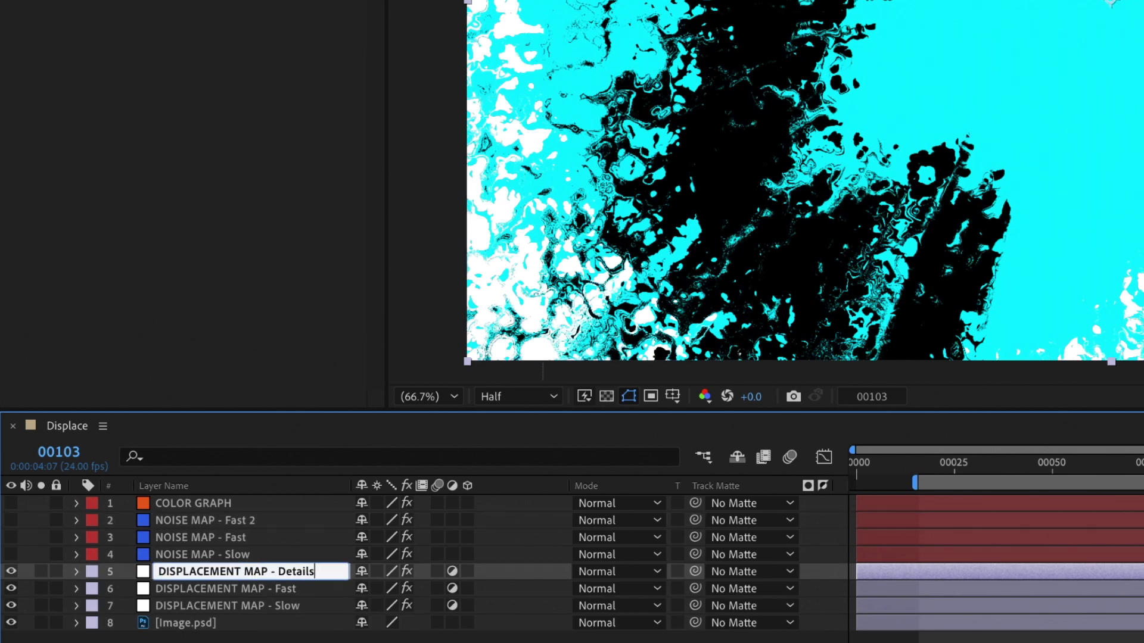
pyautogui.press('Return')
# Step: Rename the duplicated noise layer NOISE MAP - Details
pyautogui.click(236, 523)
pyautogui.press('Return')
pyautogui.press('Right')
pyautogui.press('BackSpace')
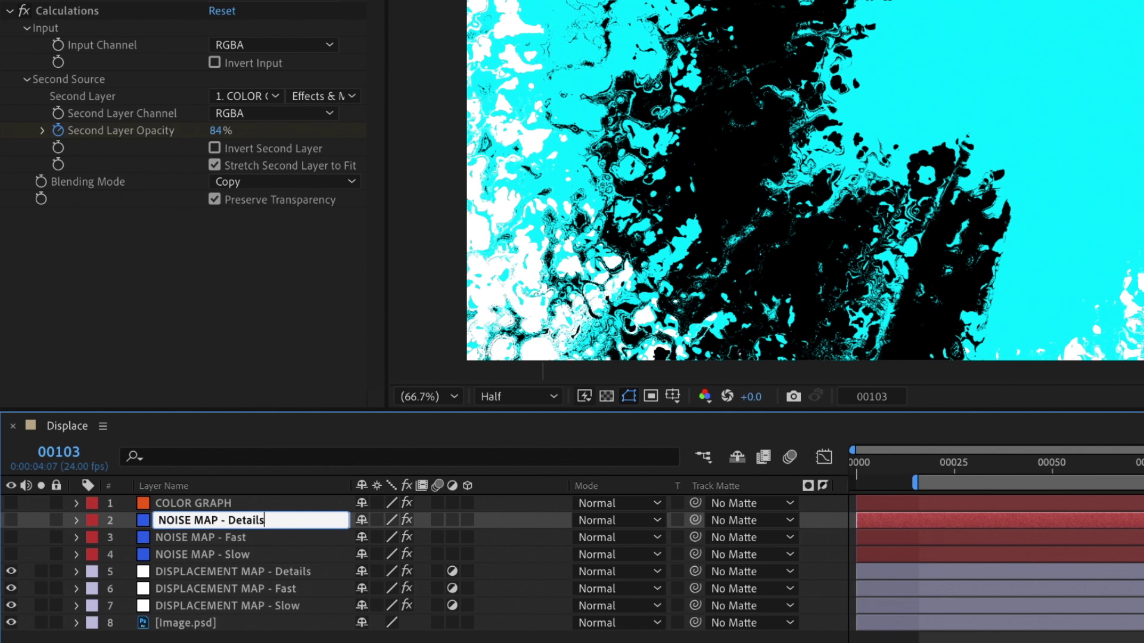
pyautogui.press('Return')
# Step: Set the Displacement Map source on DISPLACEMENT MAP - Details to NOISE MAP - Details, and hide the Fast and Slow displacement layers
pyautogui.click(280, 572)
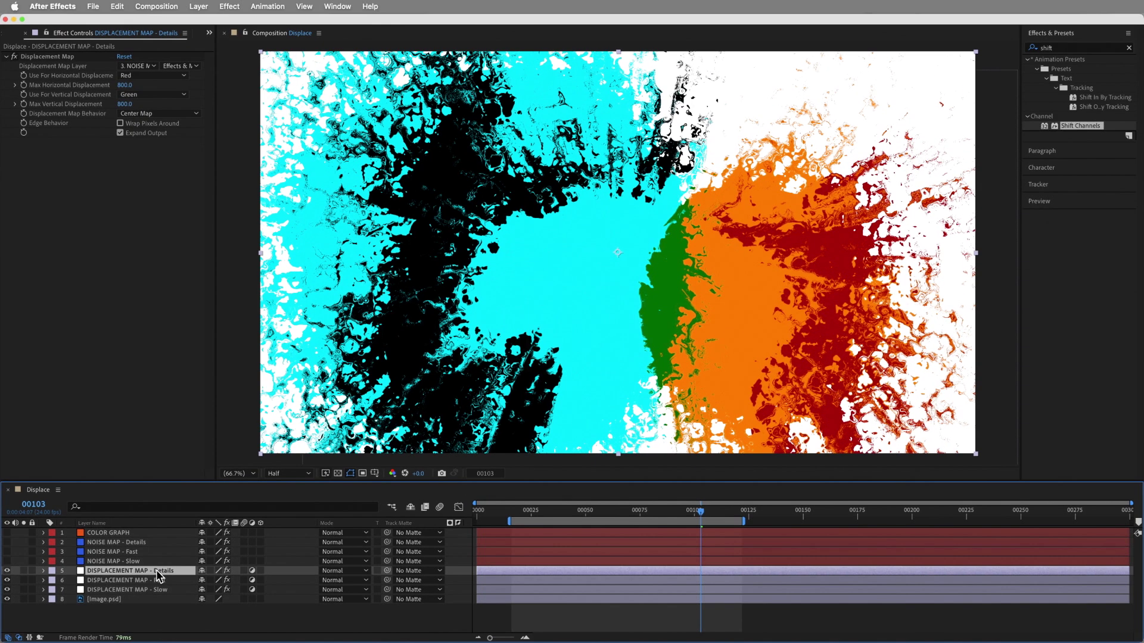
pyautogui.press('e')
pyautogui.click(98, 582)
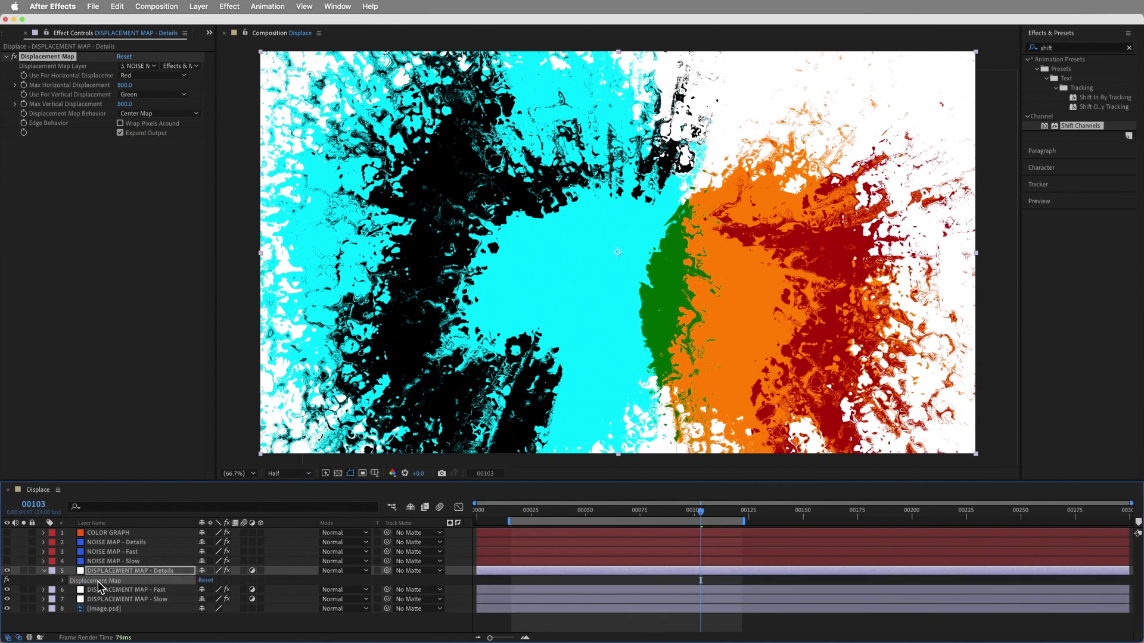
pyautogui.click(149, 66)
pyautogui.click(172, 109)
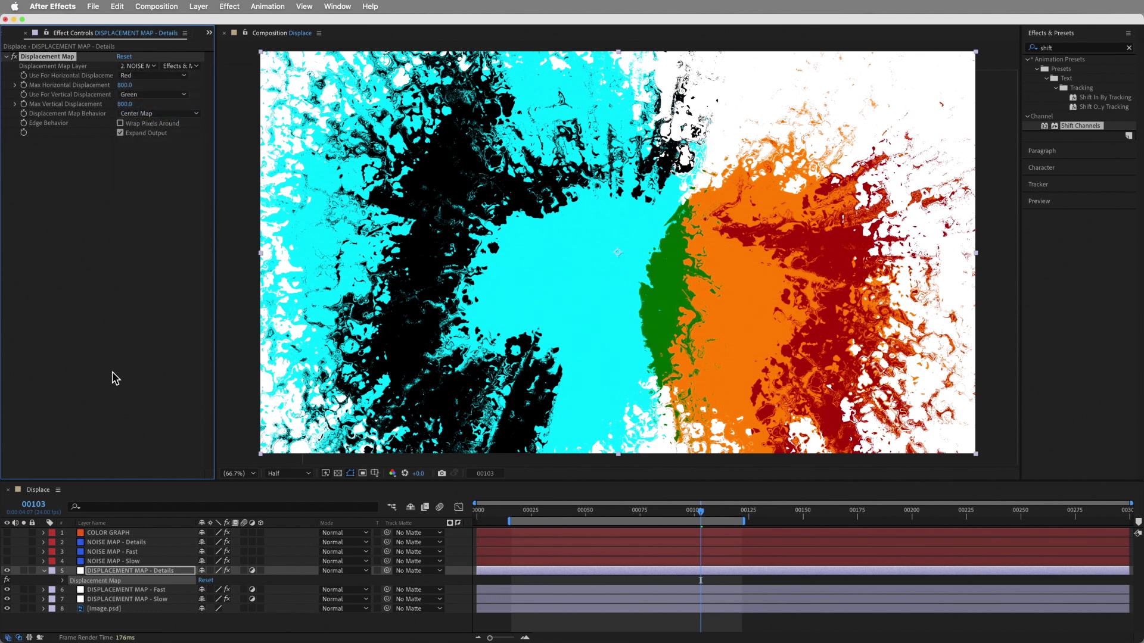
pyautogui.click(8, 589)
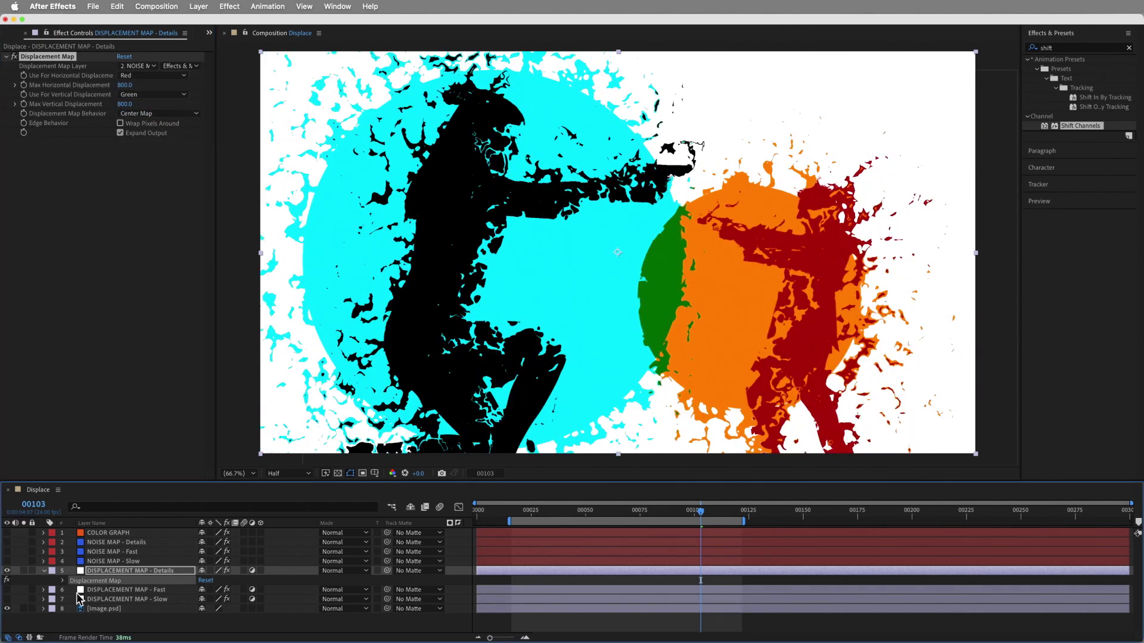
# Step: Set the Fractal Noise on NOISE MAP - Details to Small Bumps, with Invert off and Brightness at -50
pyautogui.click(129, 542)
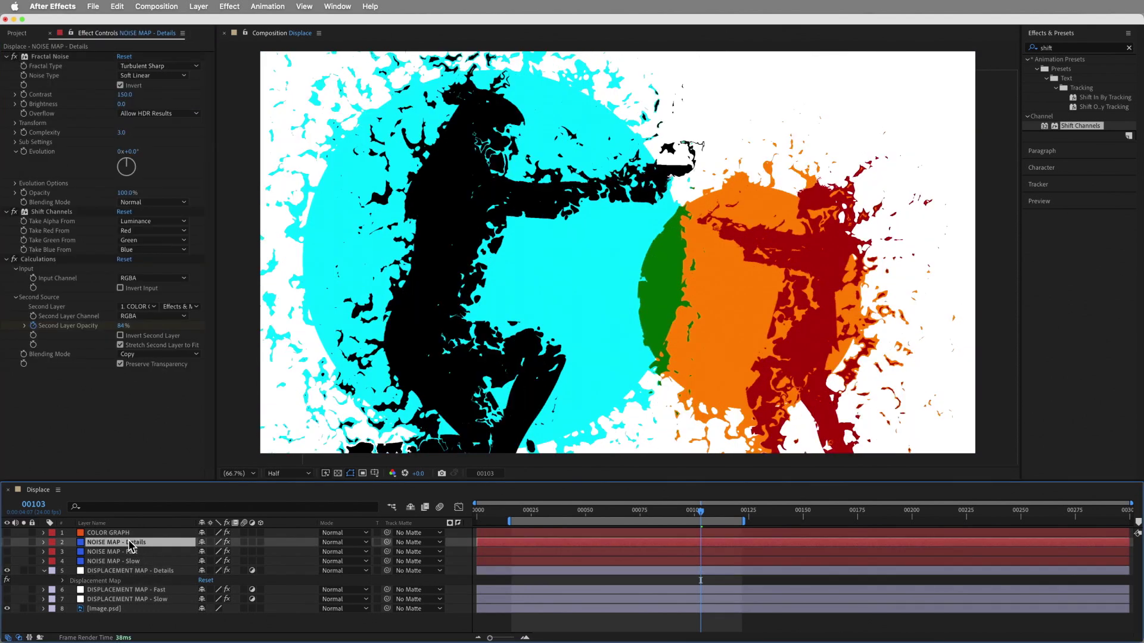
pyautogui.press('e')
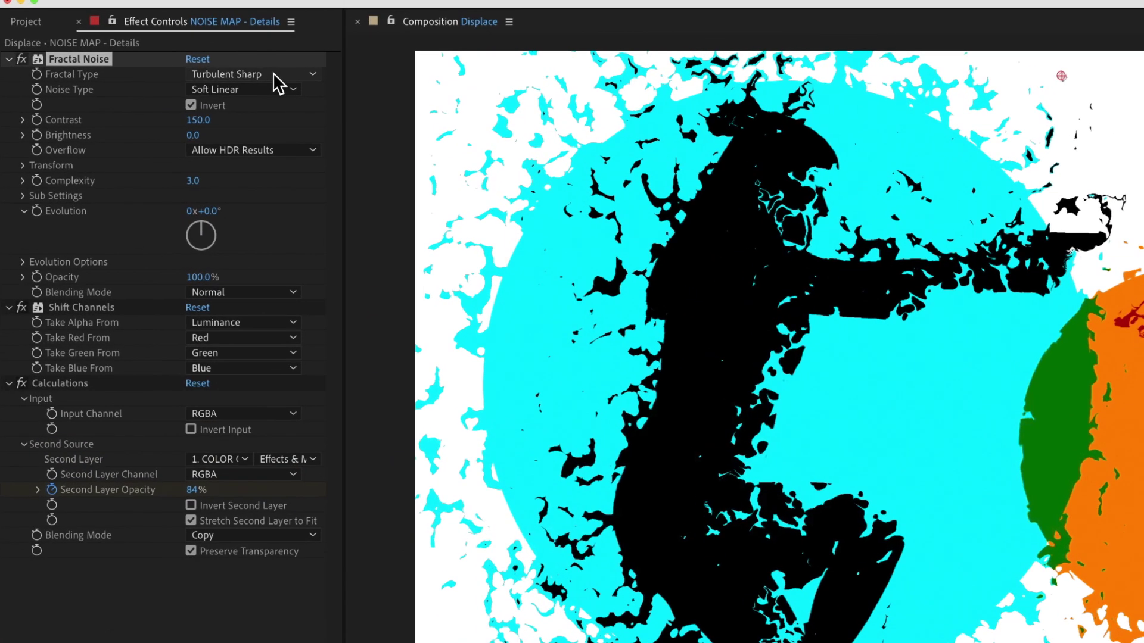
pyautogui.click(172, 65)
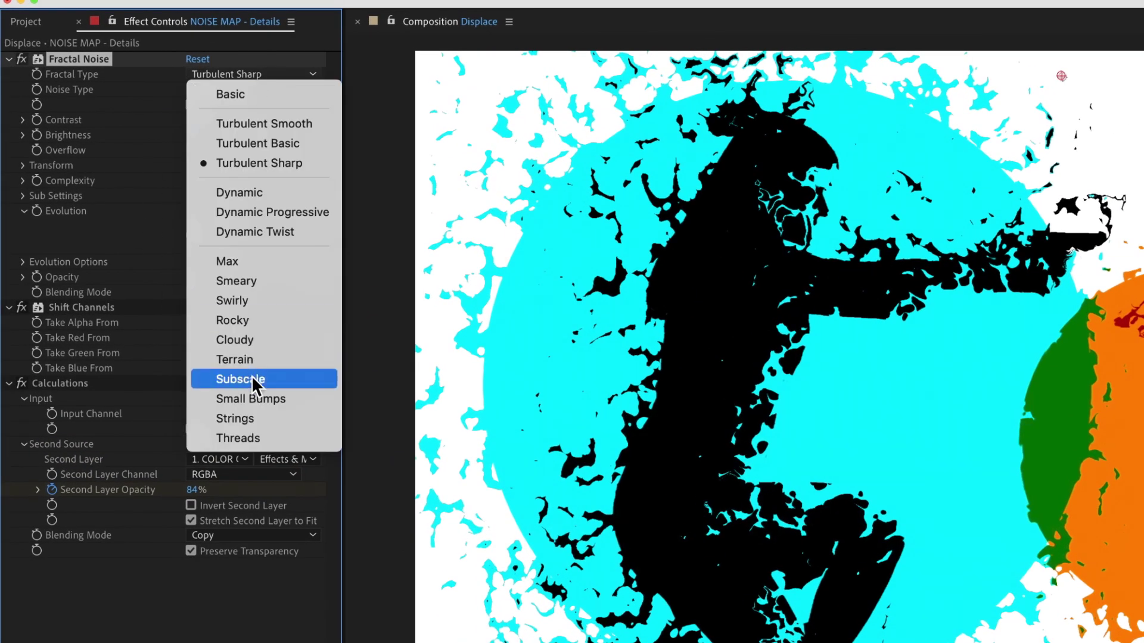
pyautogui.click(260, 399)
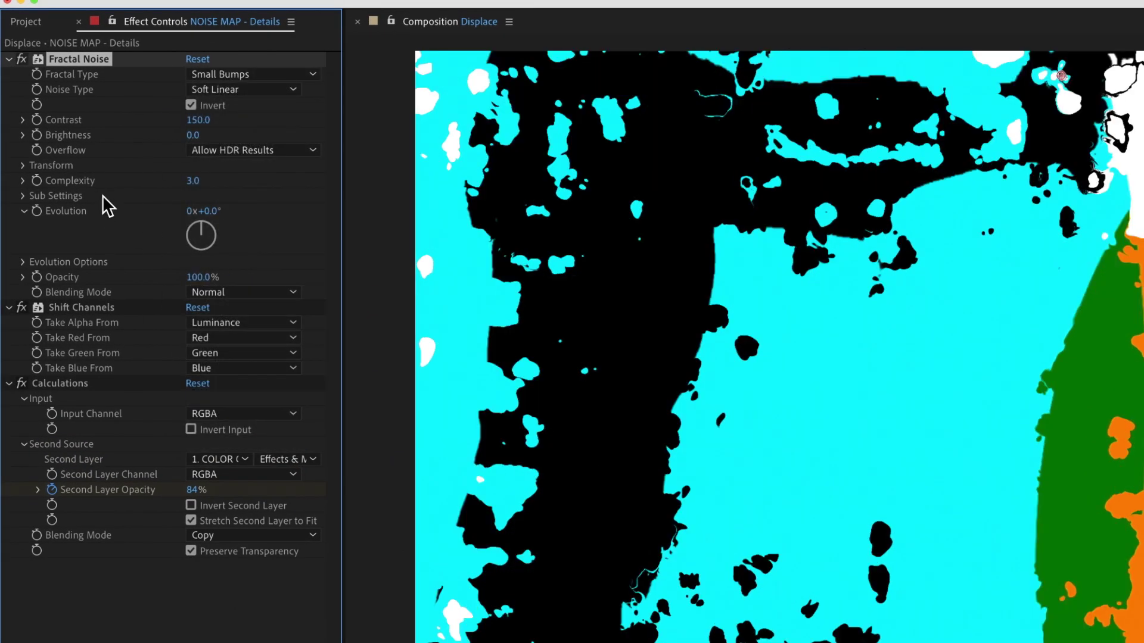
pyautogui.click(191, 104)
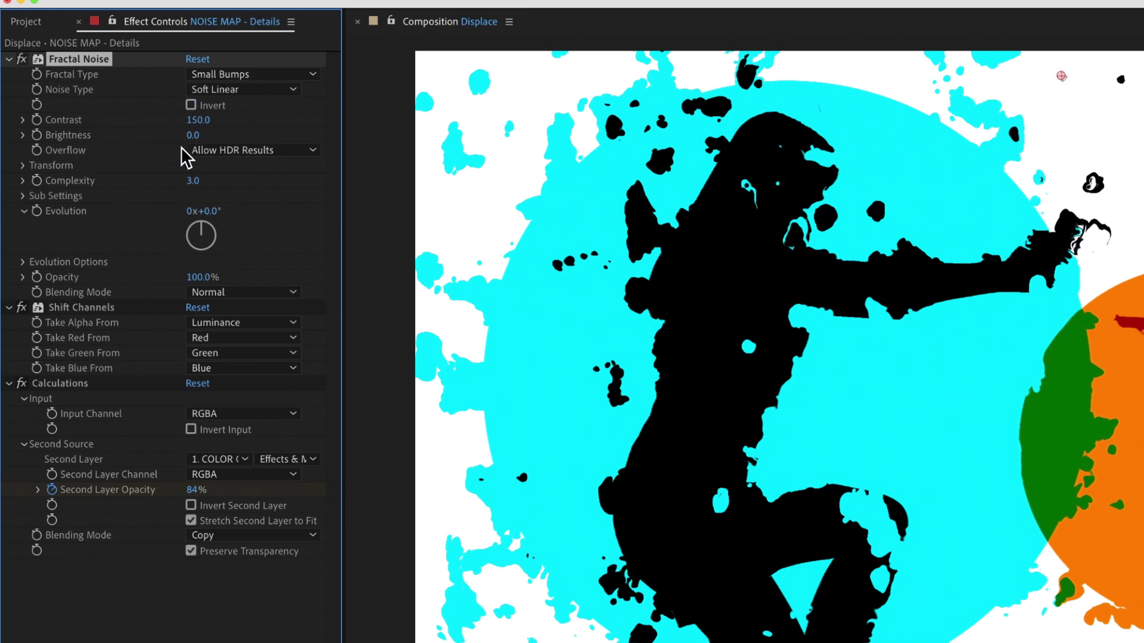
pyautogui.moveTo(190, 141); pyautogui.dragTo(150, 147)
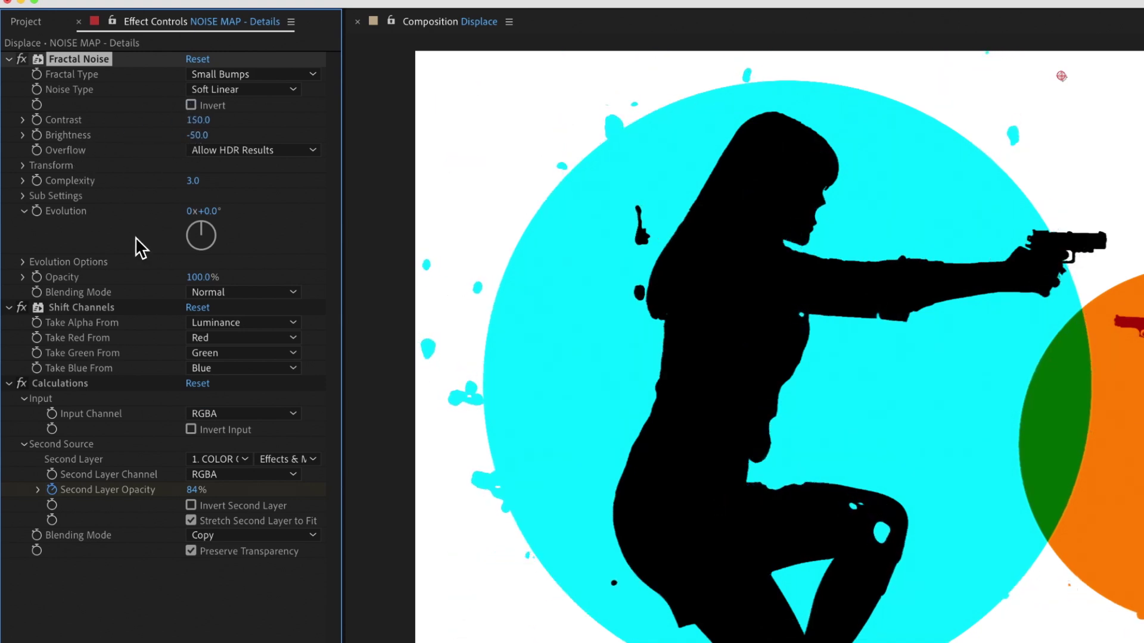
# Step: Set the starting Scale keyframe of the Fractal Noise on NOISE MAP - Details, at frame 10, to 15
pyautogui.click(22, 165)
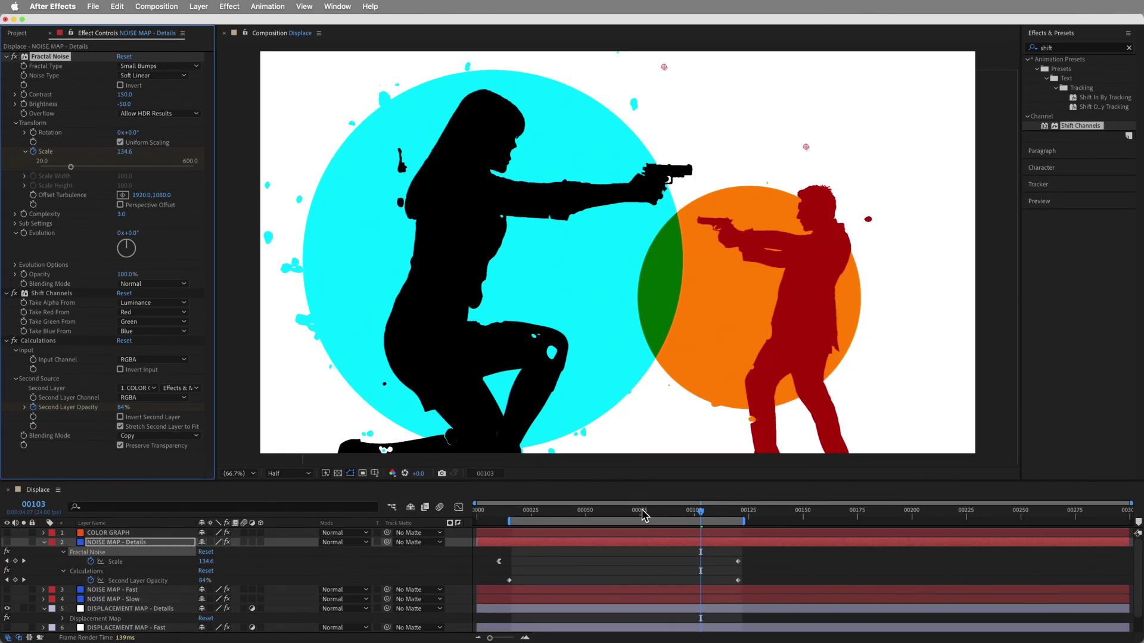
pyautogui.moveTo(642, 516); pyautogui.dragTo(499, 513)
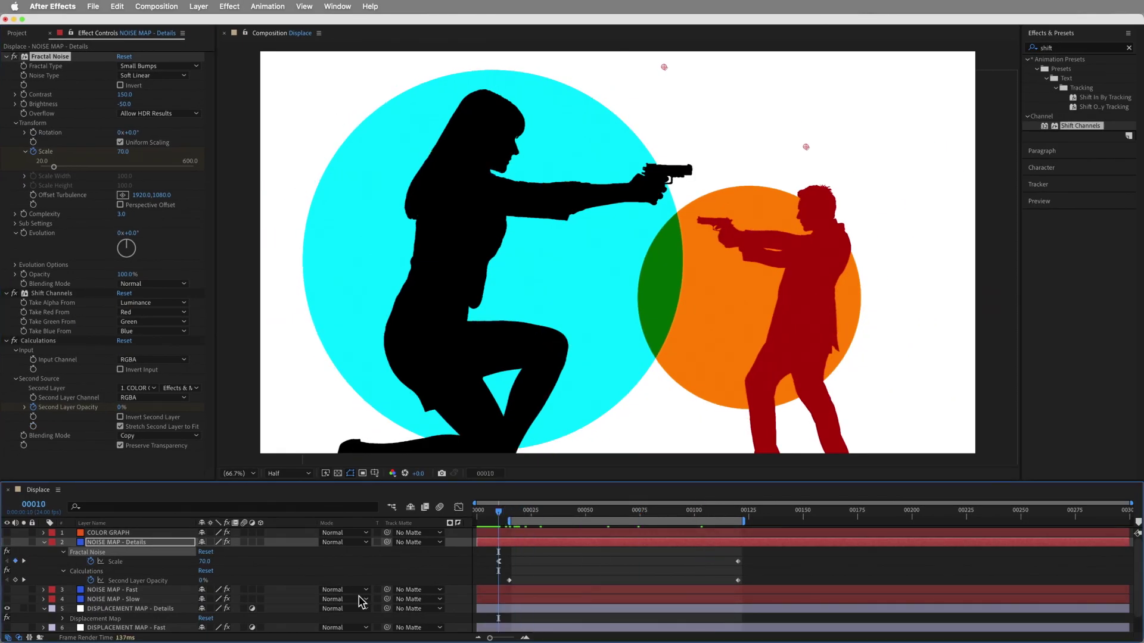
pyautogui.click(203, 561)
pyautogui.write('15')
pyautogui.press('Return')
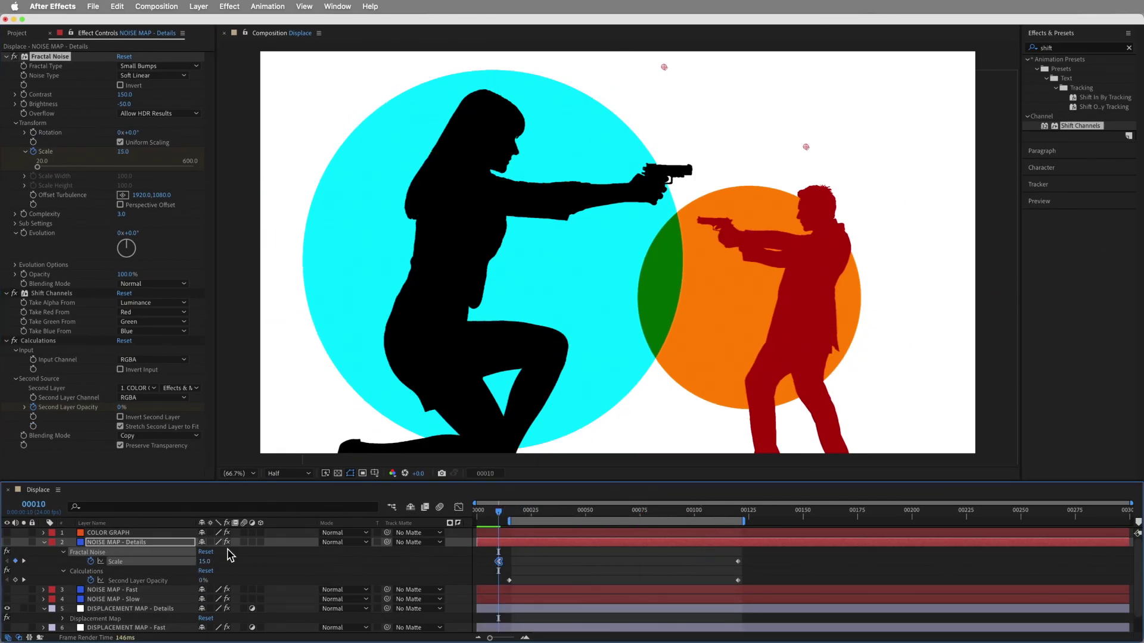
# Step: Set the ending Scale keyframe on NOISE MAP - Details at frame 120 to 40, and the noise's Random Seed to 1280
pyautogui.moveTo(592, 512); pyautogui.dragTo(711, 518)
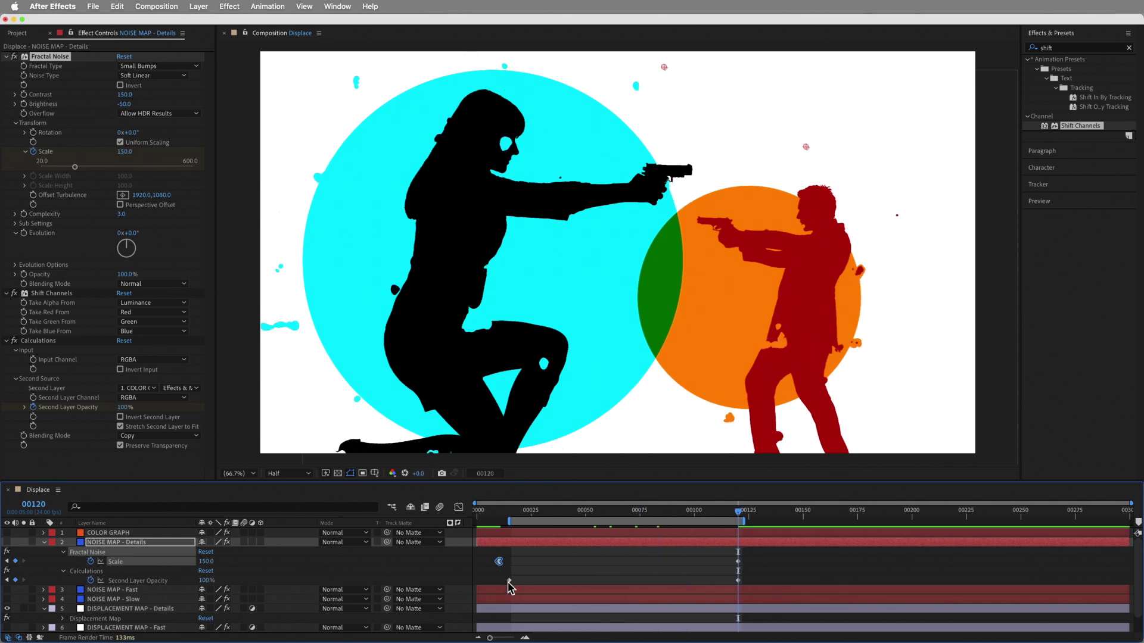
pyautogui.click(207, 561)
pyautogui.write('40')
pyautogui.press('Return')
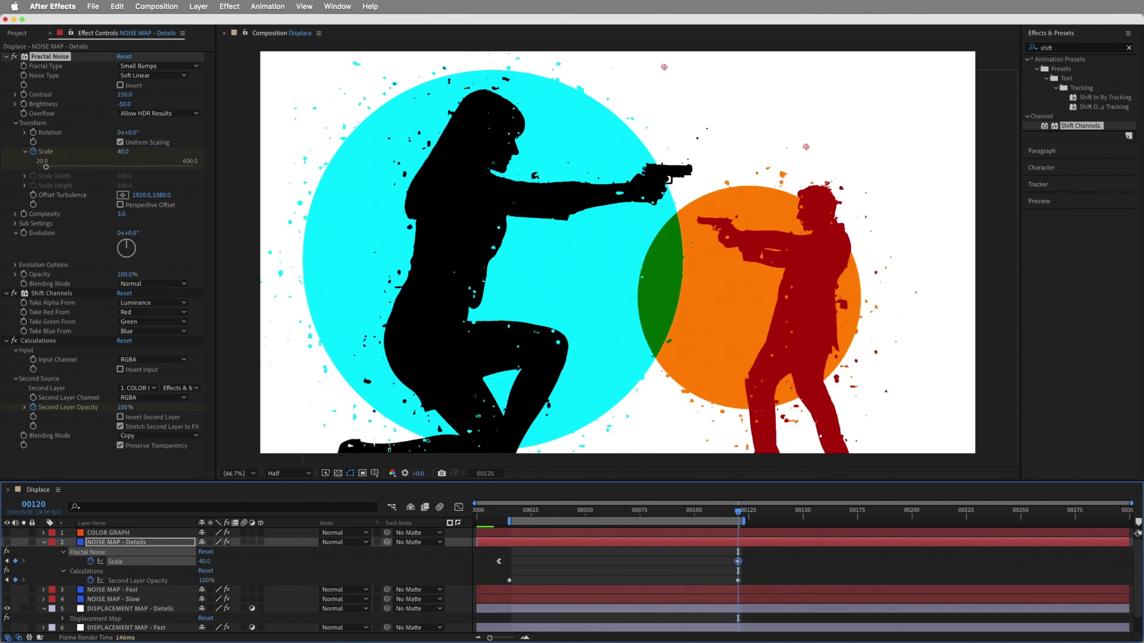
pyautogui.click(15, 264)
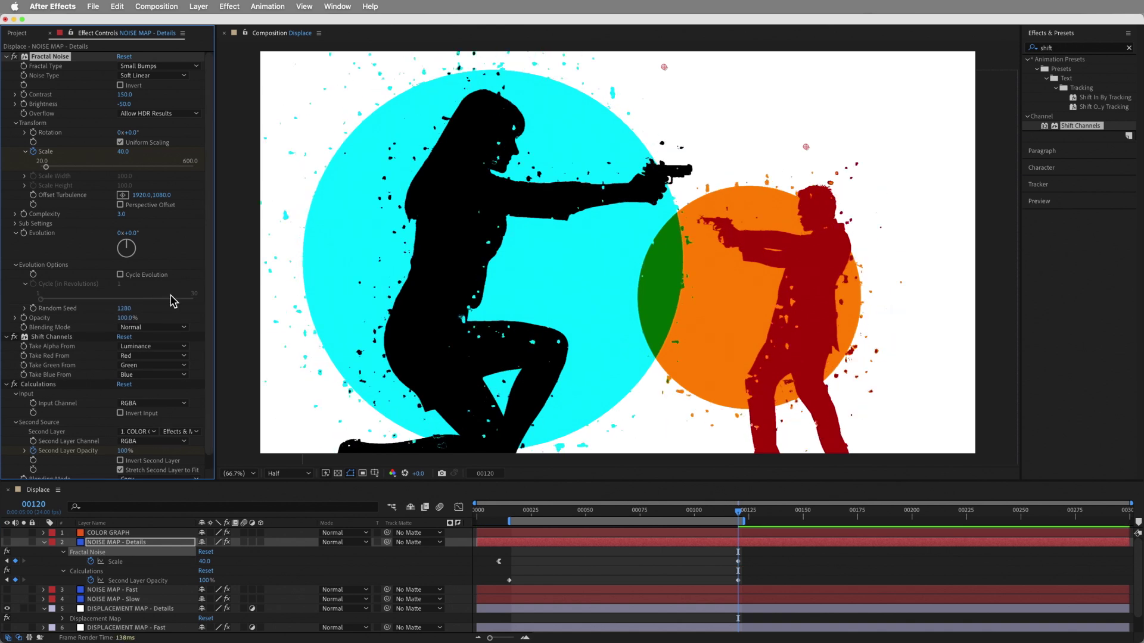
# Step: Set the Max Horizontal and Max Vertical Displacement on DISPLACEMENT MAP - Details to 2000
pyautogui.moveTo(674, 517); pyautogui.dragTo(576, 518)
pyautogui.click(114, 620)
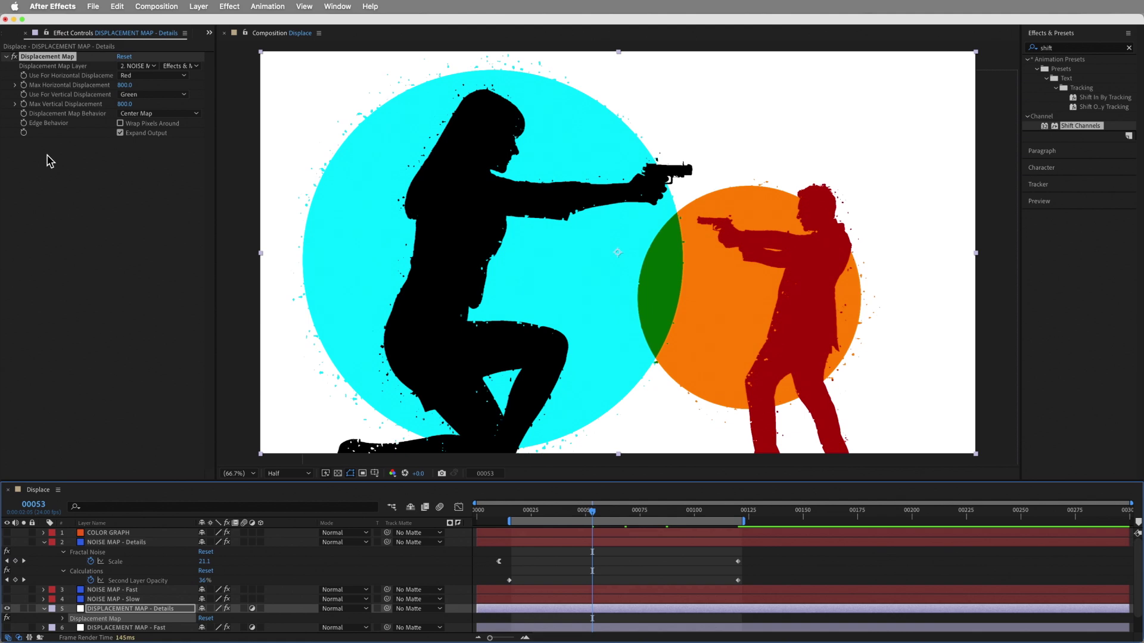
pyautogui.click(124, 86)
pyautogui.write('20')
pyautogui.press('Tab')
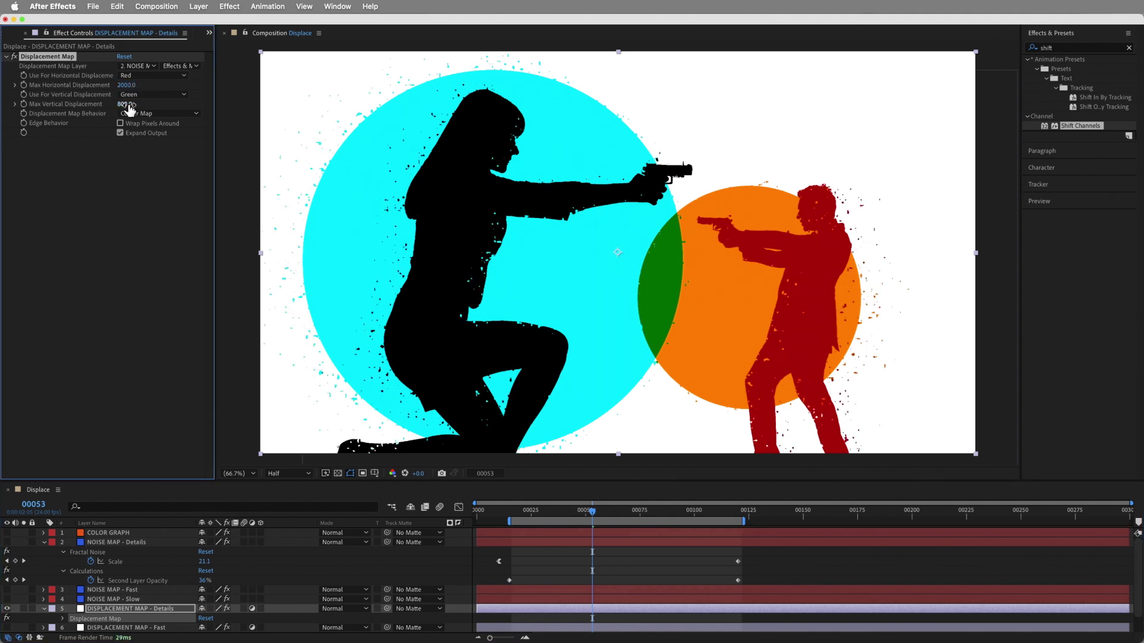
pyautogui.write('200')
# Step: Collapse the revealed layer properties and preview the detail displacement up close on the silhouettes
pyautogui.write('u')
pyautogui.scroll(1, 469, 235)
pyautogui.press('space')
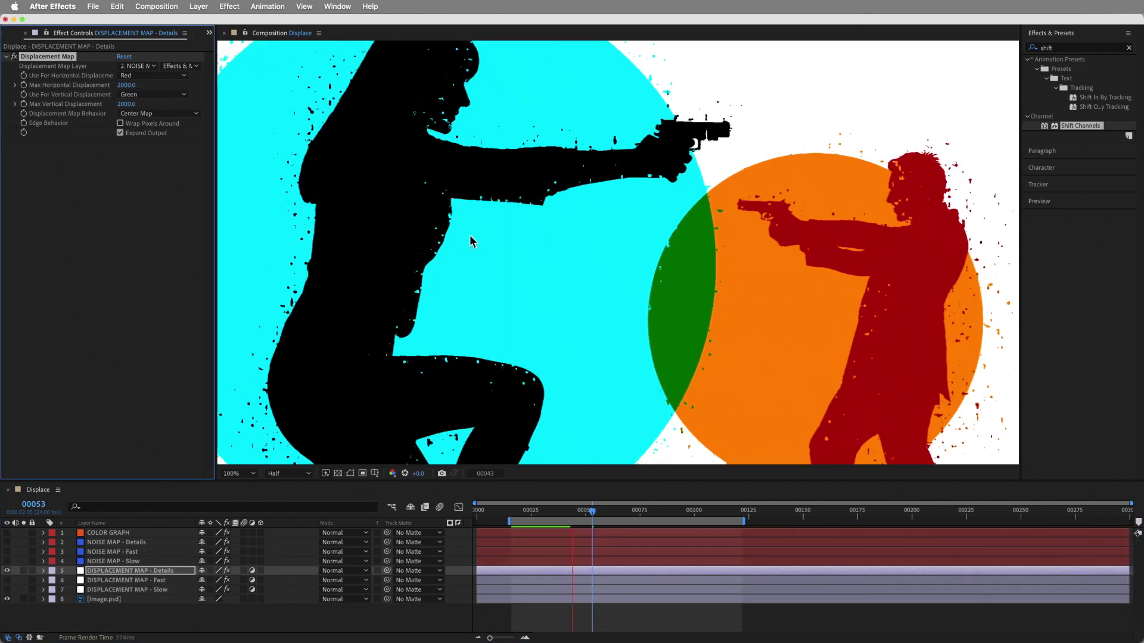
pyautogui.moveTo(590, 512); pyautogui.dragTo(582, 512)
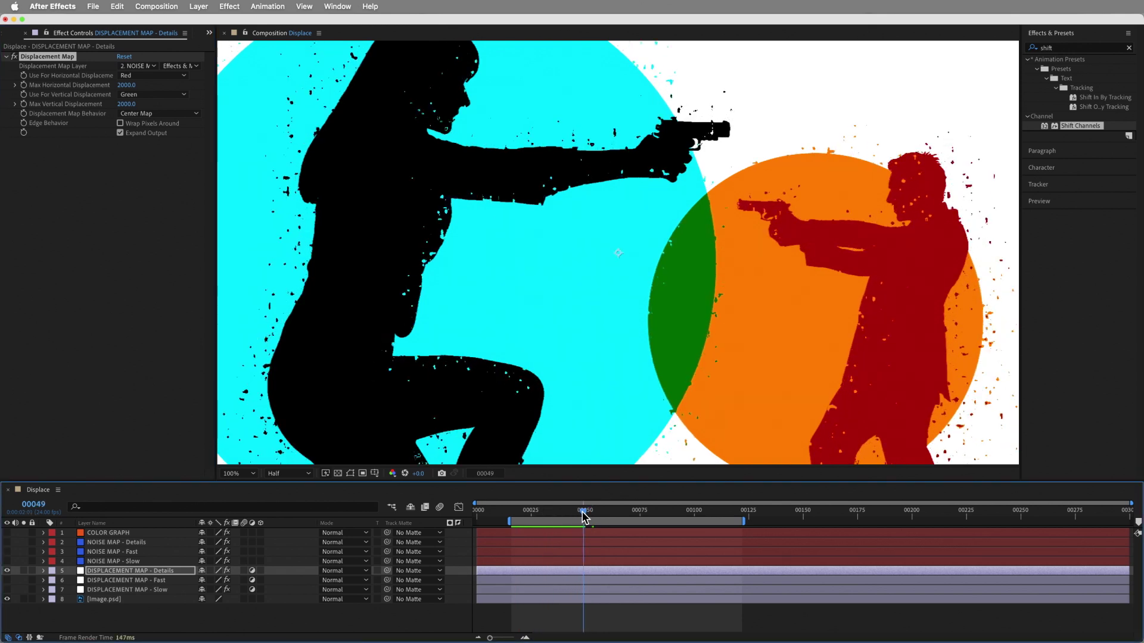
# Step: Turn the Fast and Slow displacement layers back on and play through the combined displacement animation
pyautogui.click(7, 590)
pyautogui.click(514, 512)
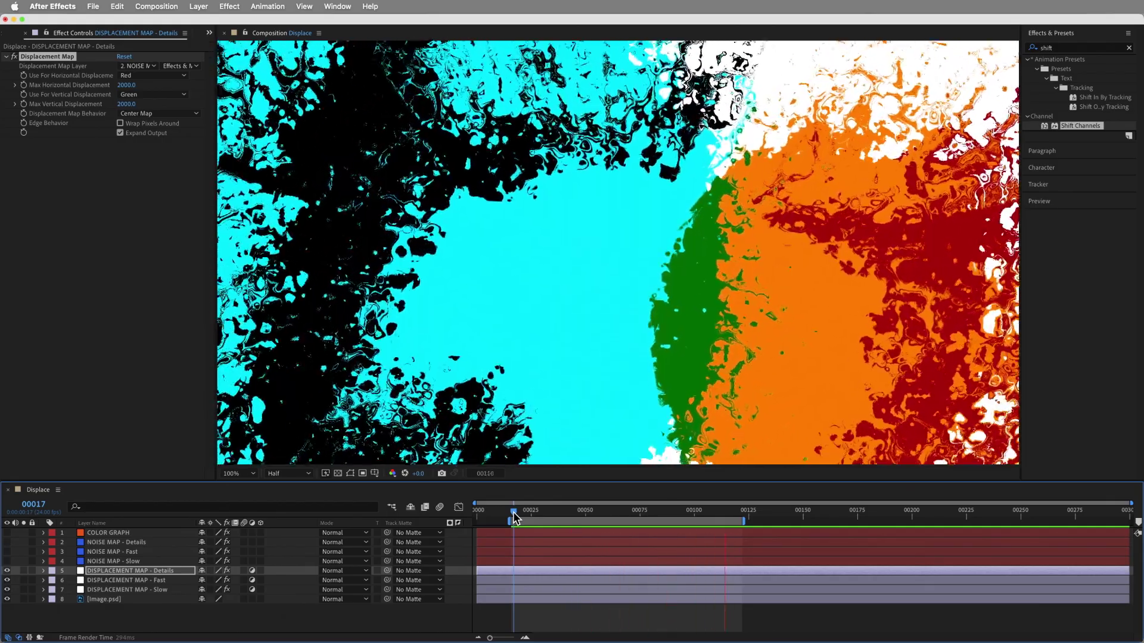
pyautogui.moveTo(514, 513); pyautogui.dragTo(620, 514)
# Step: Apply Easy Ease In to the ending Scale and Second Layer Opacity keyframes of the Details, Fast and Slow noise maps
pyautogui.click(622, 542)
pyautogui.keyDown('shift'); pyautogui.click(622, 551); pyautogui.keyUp('shift')
pyautogui.press('u')
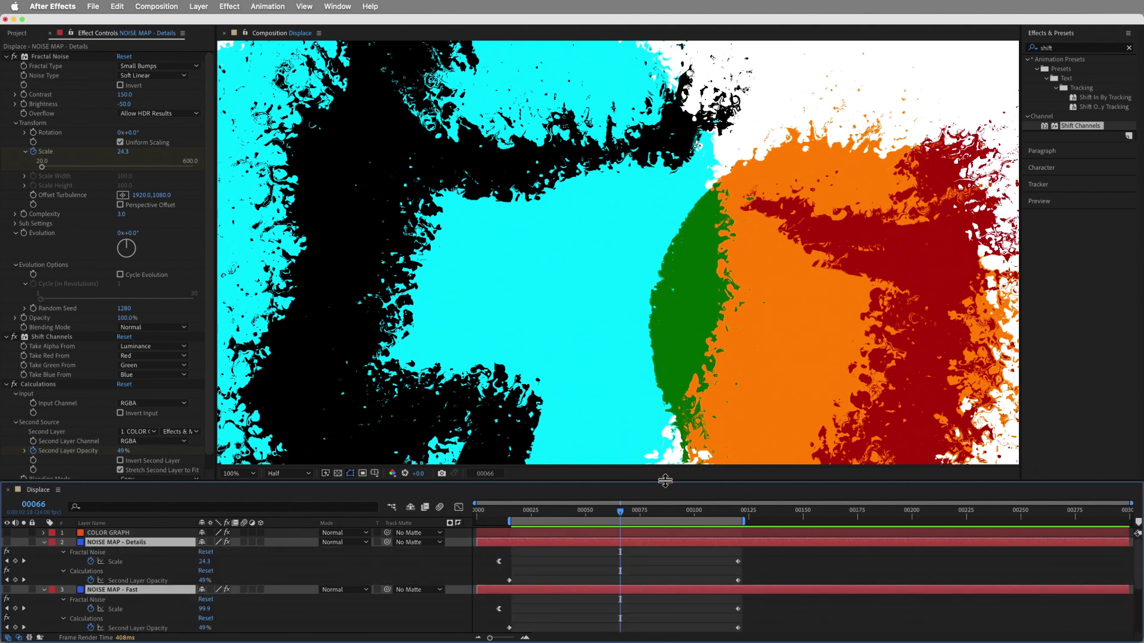
pyautogui.moveTo(664, 480); pyautogui.dragTo(665, 420)
pyautogui.moveTo(721, 493); pyautogui.dragTo(738, 622)
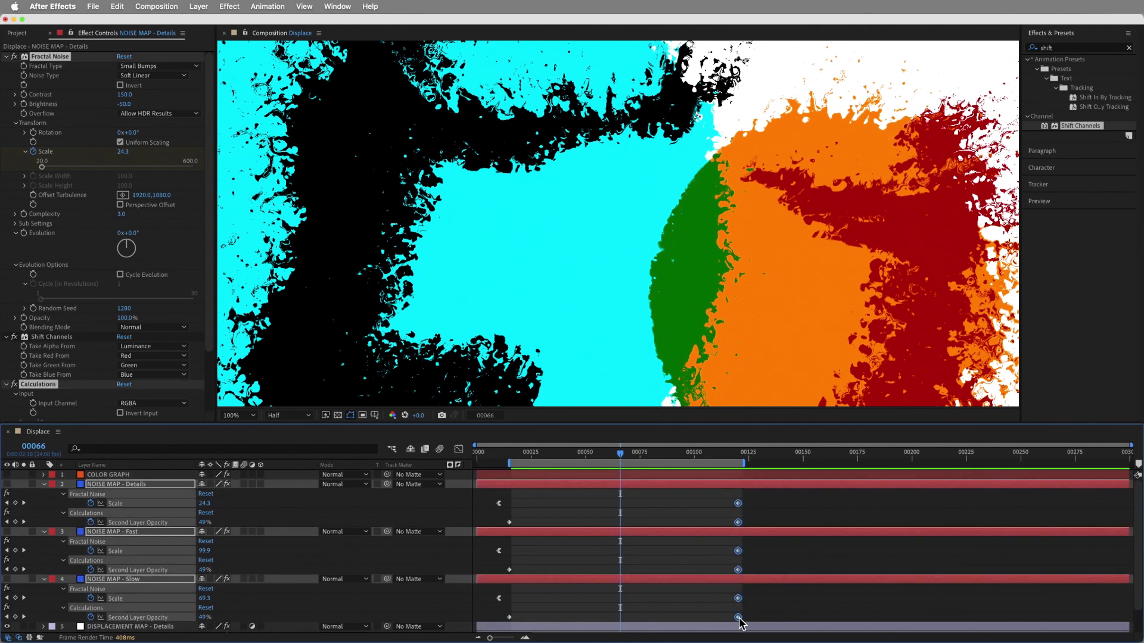
pyautogui.rightClick(739, 622)
pyautogui.moveTo(792, 628)
pyautogui.click(899, 577)
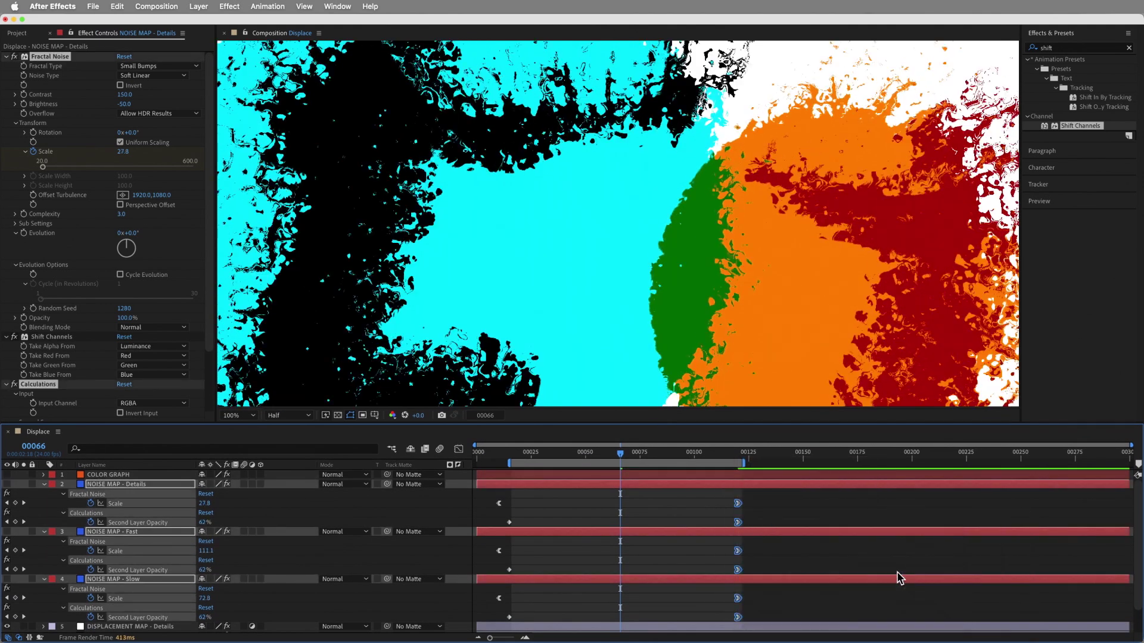
# Step: Fit the whole composition in view and review the eased displacement animation, with the noise layers' properties collapsed
pyautogui.hotkey('shift', '/')
pyautogui.press('space')
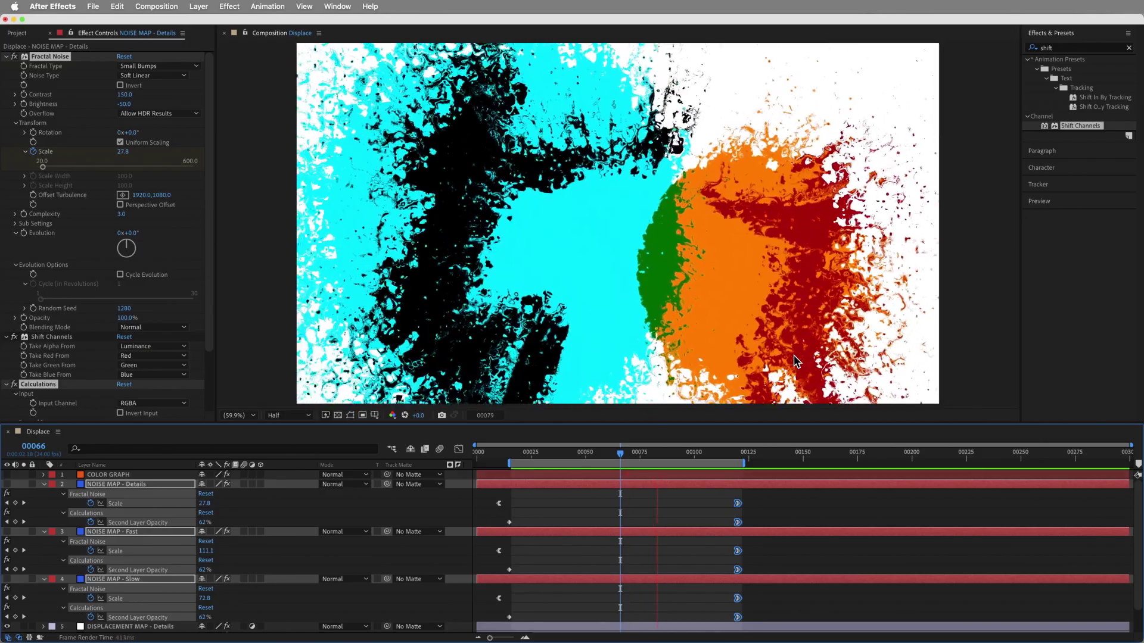
pyautogui.moveTo(621, 454); pyautogui.dragTo(717, 466)
pyautogui.press('u')
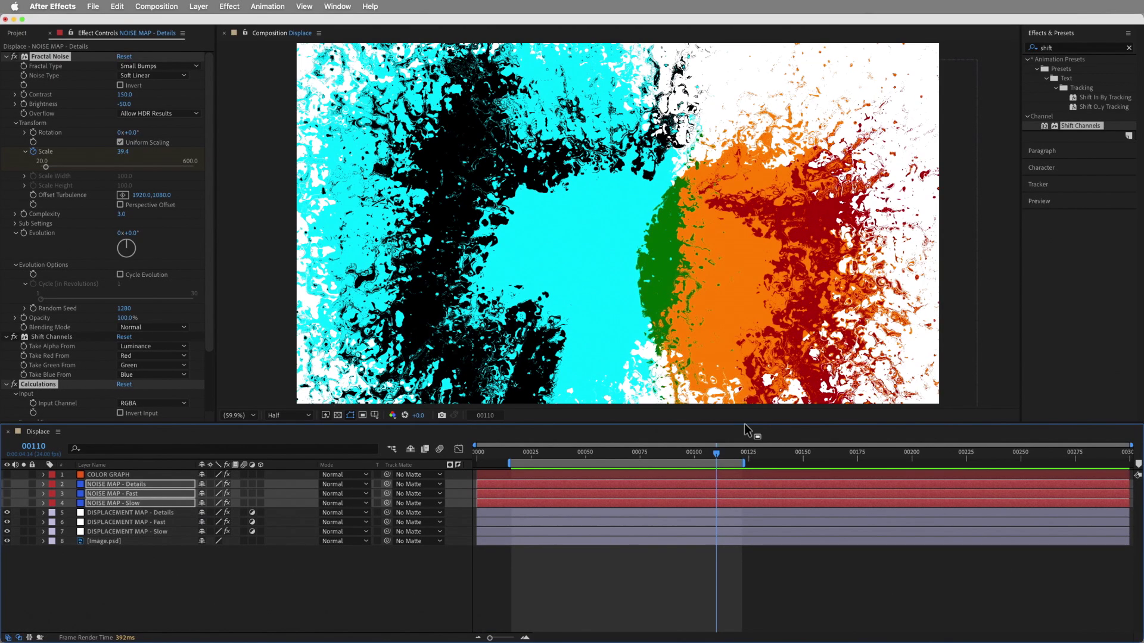
pyautogui.moveTo(748, 424); pyautogui.dragTo(748, 470)
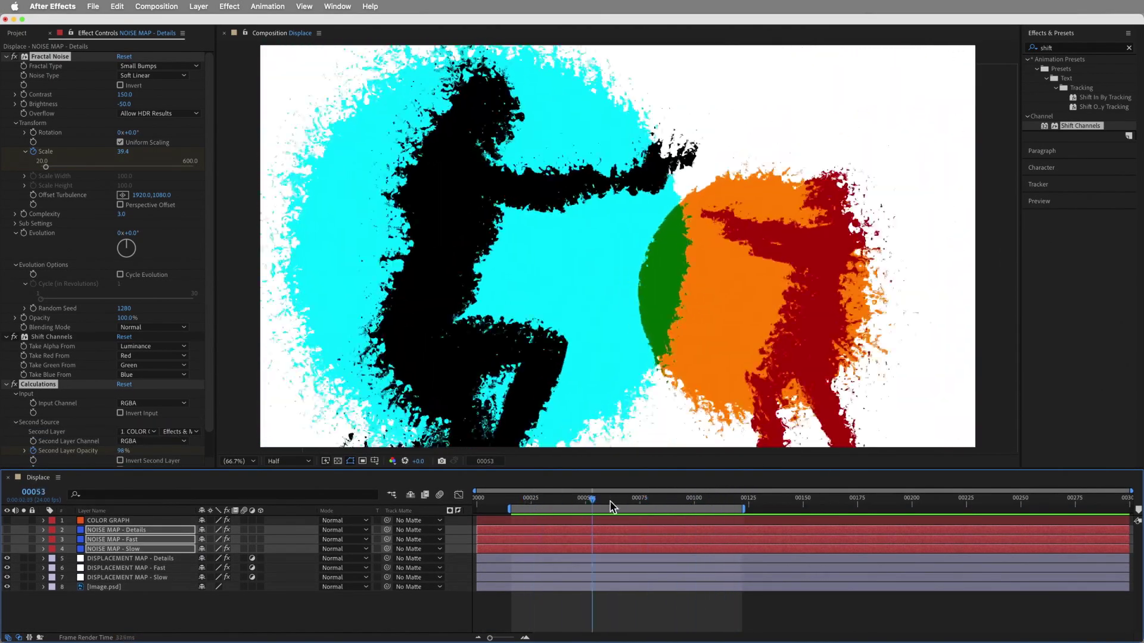
pyautogui.moveTo(611, 502); pyautogui.dragTo(731, 504)
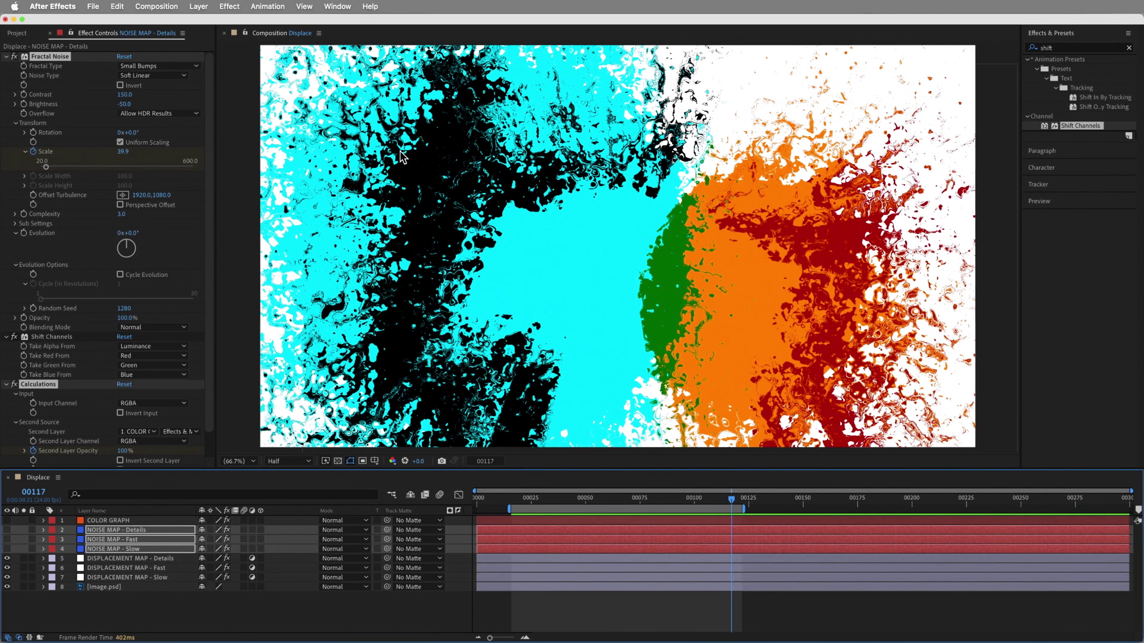
# Step: Create a purple 3840 x 2160 px solid layer named MATTE
pyautogui.click(189, 6)
pyautogui.moveTo(297, 21)
pyautogui.click(342, 30)
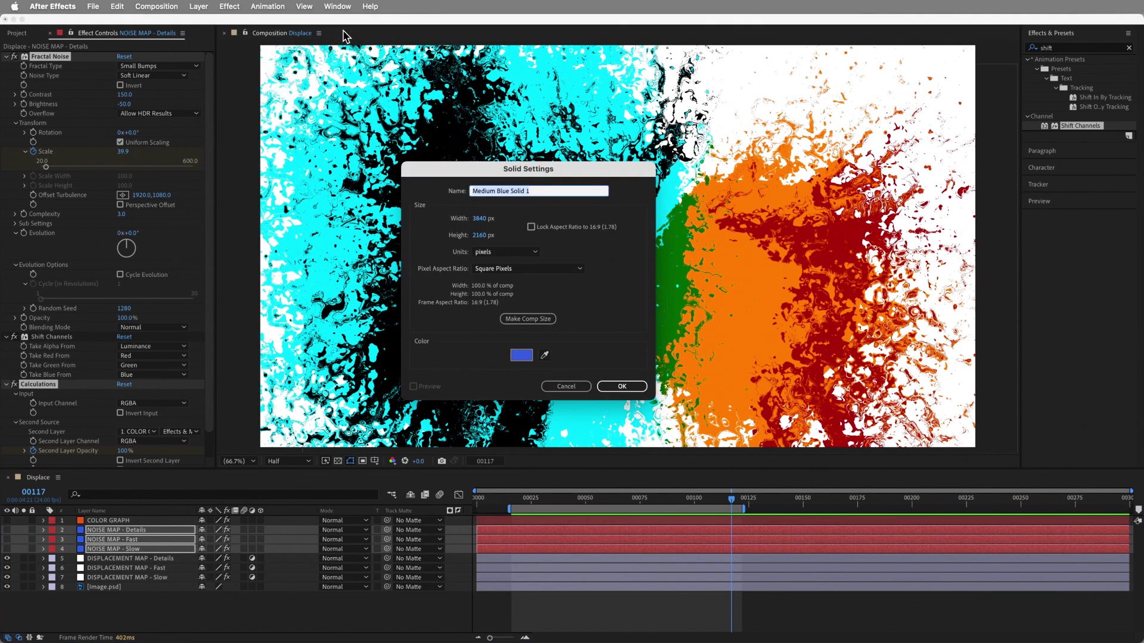
pyautogui.write('MATTE')
pyautogui.click(517, 355)
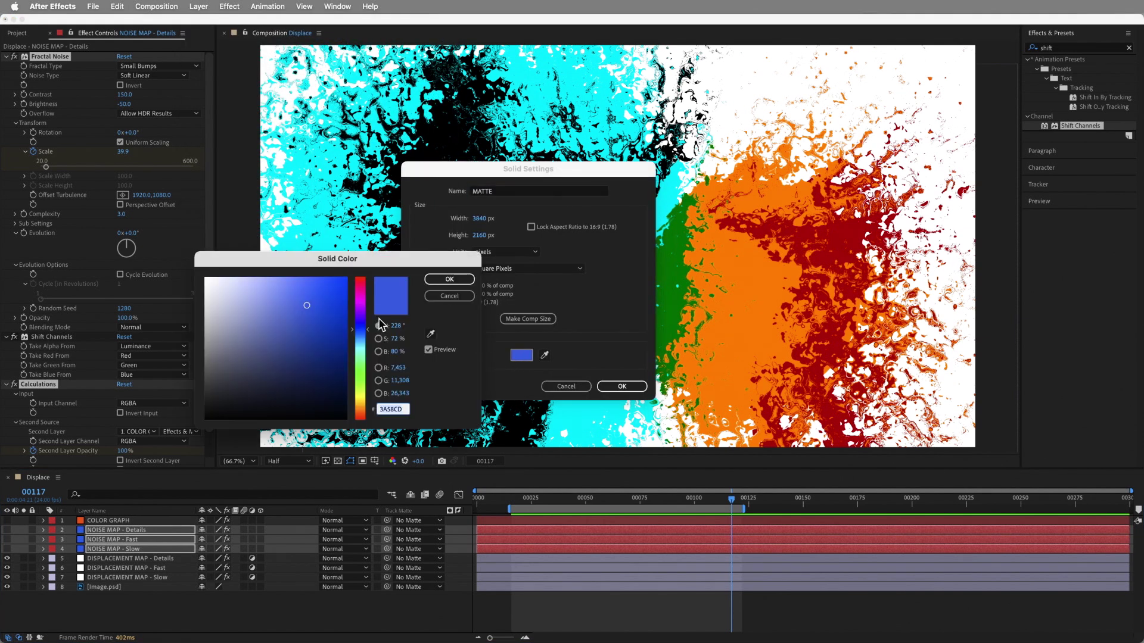
pyautogui.click(359, 306)
pyautogui.press('Return')
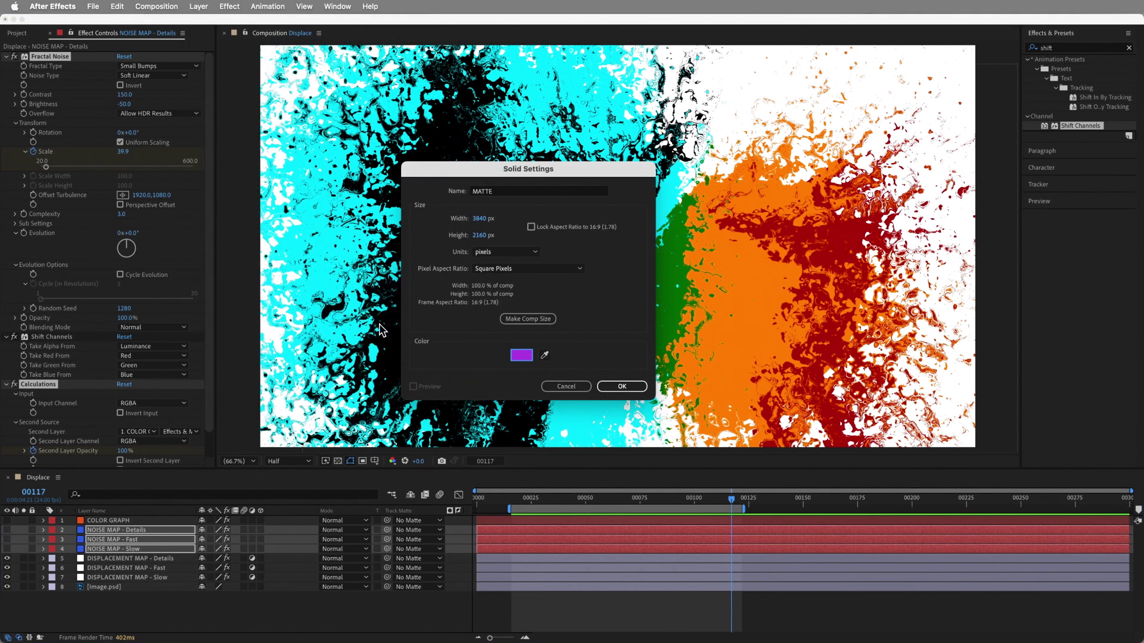
pyautogui.click(622, 387)
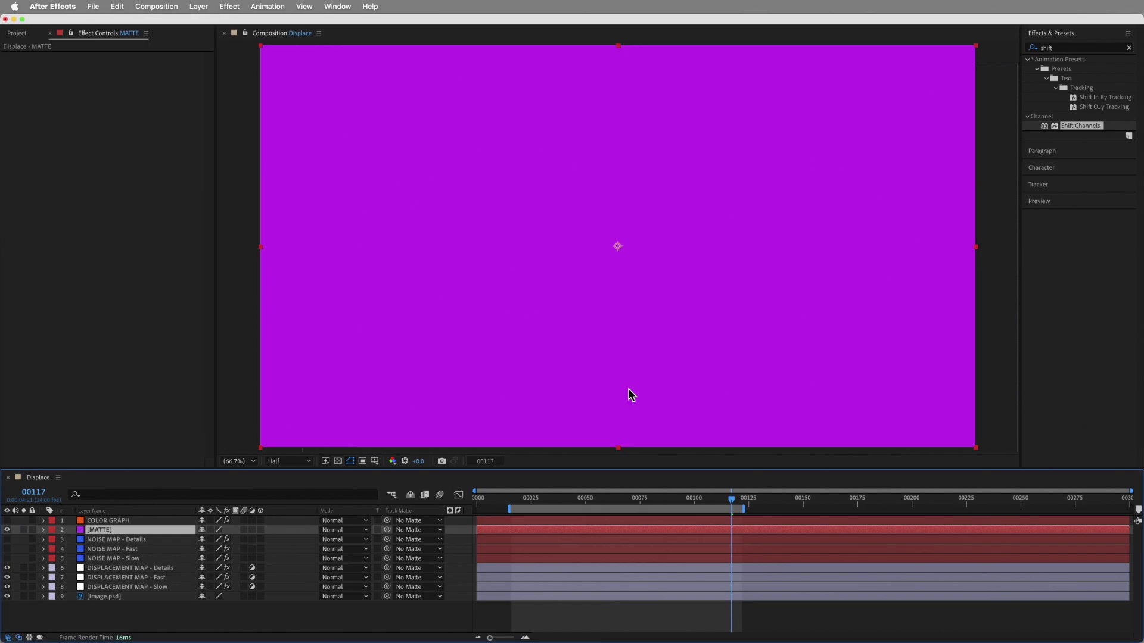
# Step: Apply Fractal Noise to the MATTE layer and set its Fractal Type to Dynamic Twist
pyautogui.click(1058, 49)
pyautogui.write('fract')
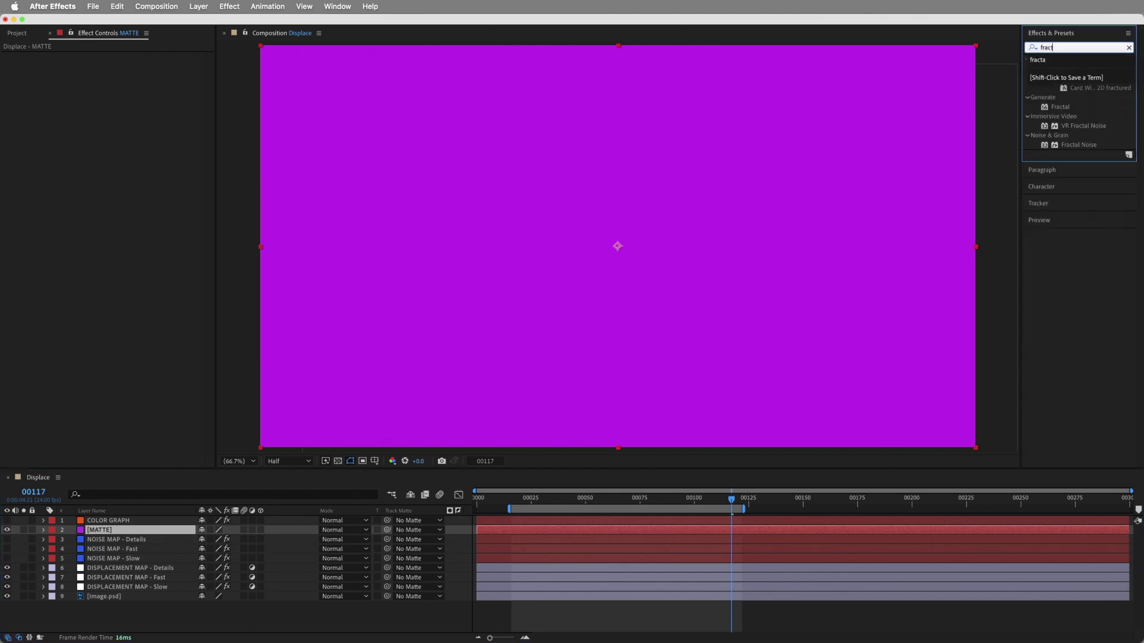
pyautogui.moveTo(1084, 148); pyautogui.dragTo(473, 242)
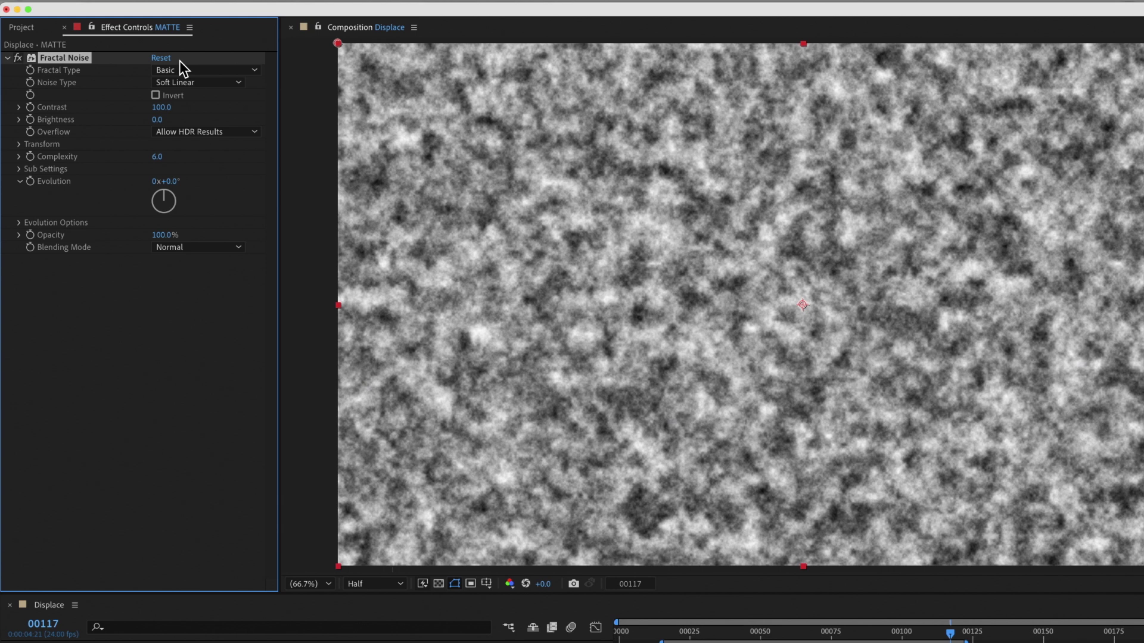
pyautogui.click(156, 67)
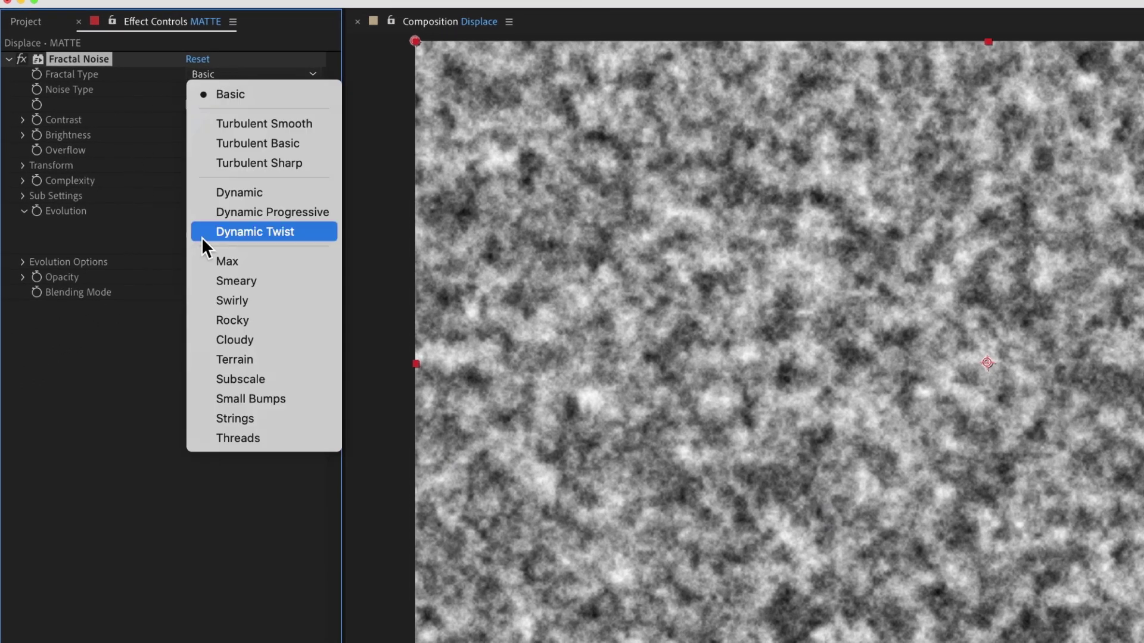
pyautogui.click(255, 232)
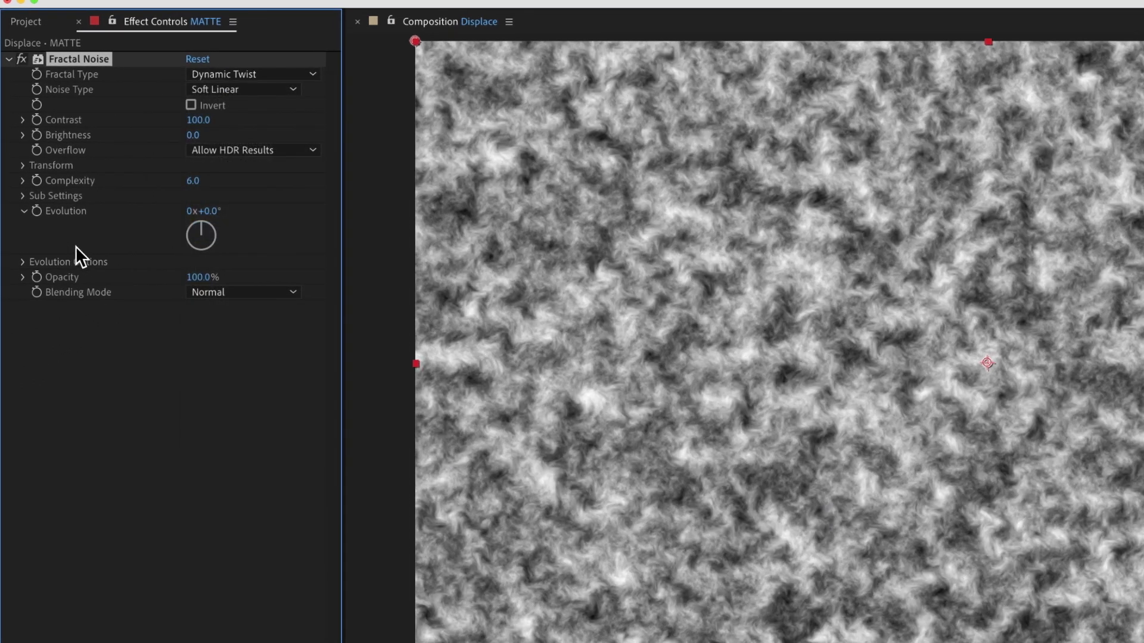
# Step: Set the Sub Rotation of the MATTE layer's Fractal Noise to 220° and inspect the swirling texture up close
pyautogui.click(22, 195)
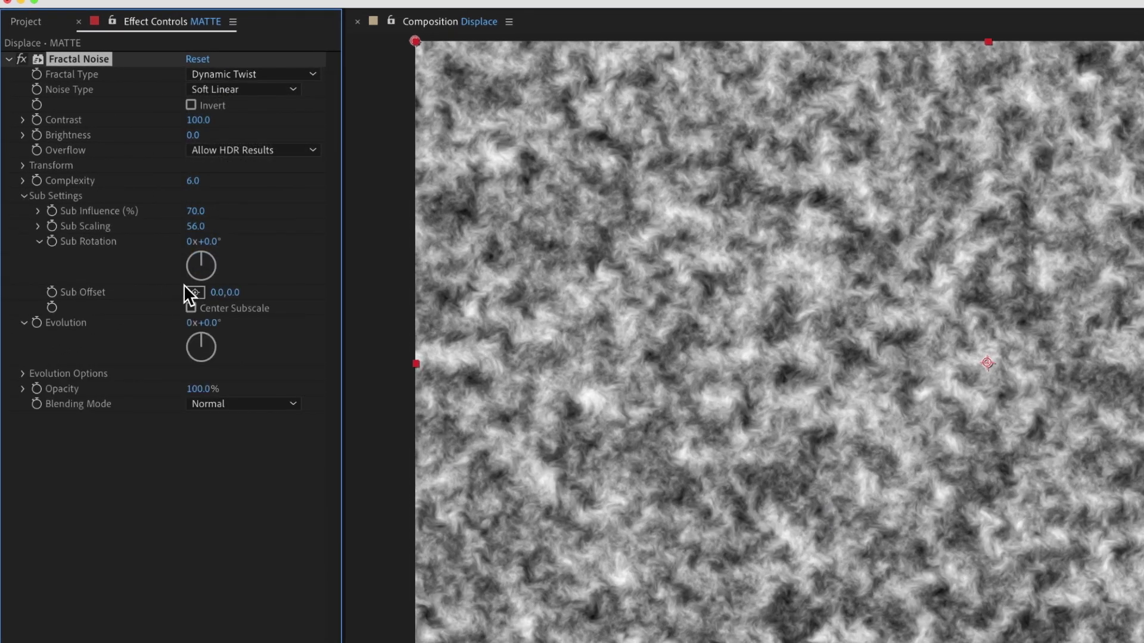
pyautogui.moveTo(214, 243); pyautogui.dragTo(435, 267)
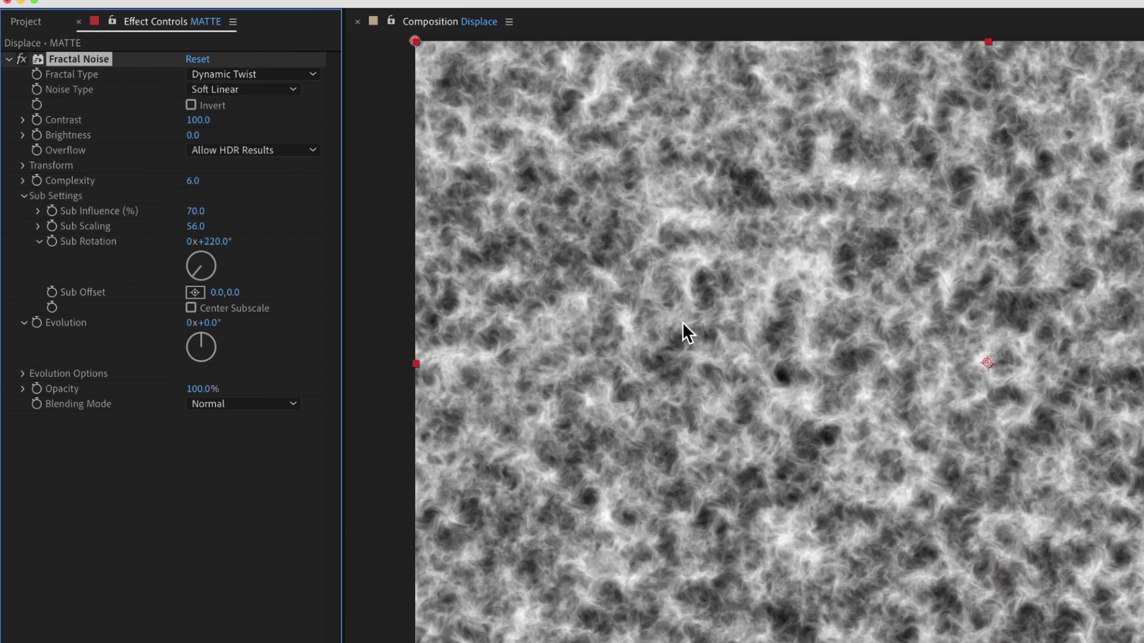
pyautogui.scroll(2, 862, 338)
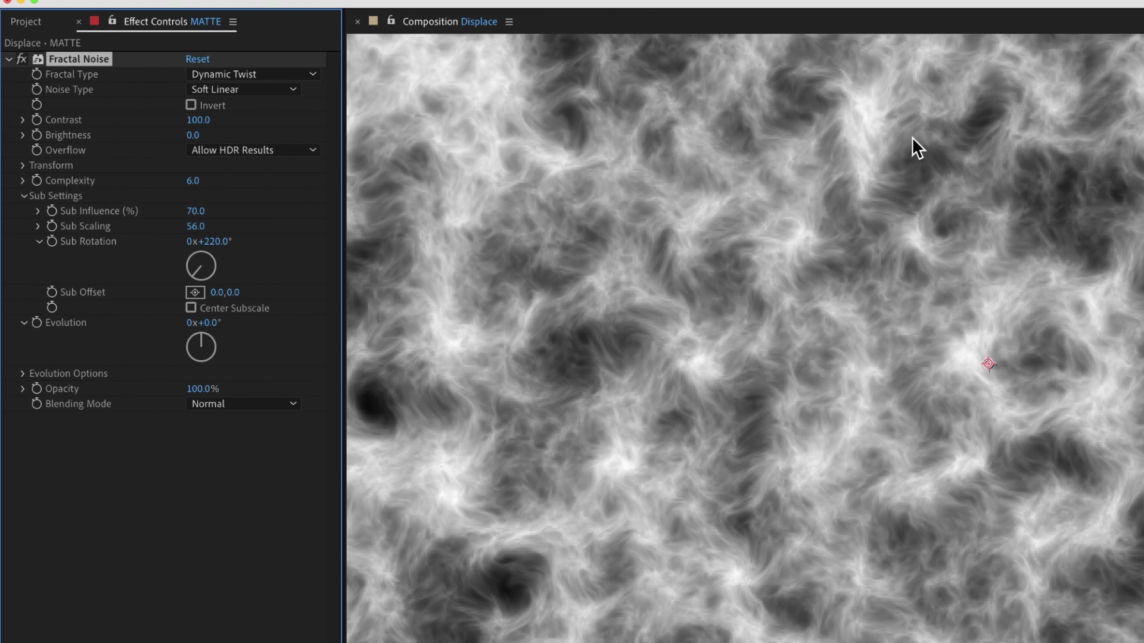
pyautogui.scroll(-1, 871, 377)
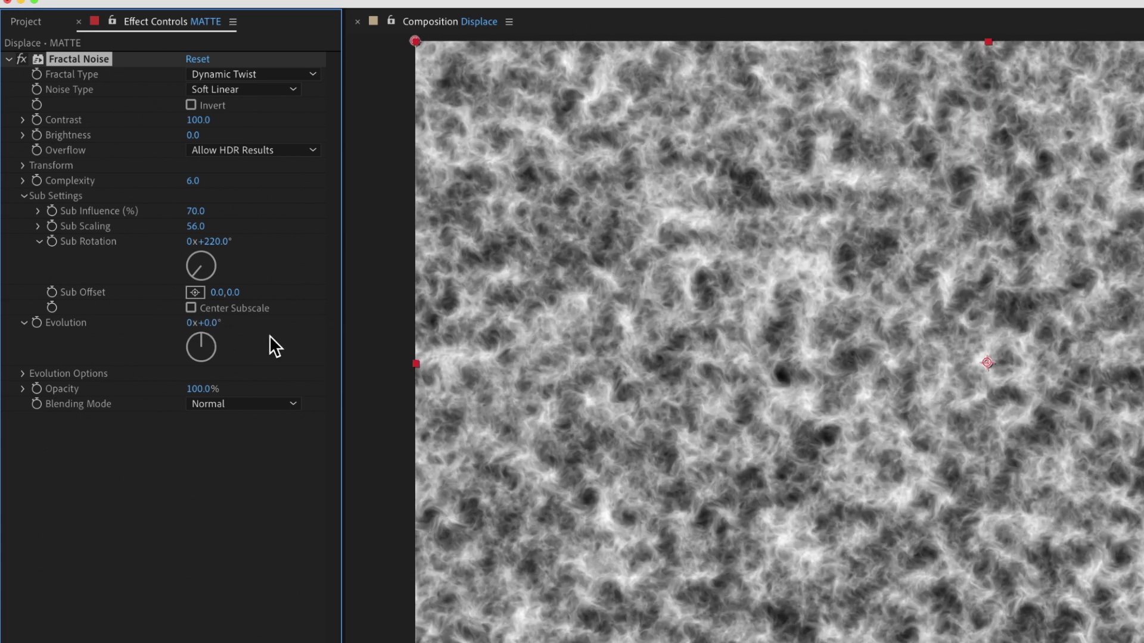
# Step: Keyframe the Evolution of MATTE's Fractal Noise from 0° at frame 16 to 720° at frame 121, and scrub through it
pyautogui.click(37, 322)
pyautogui.press('u')
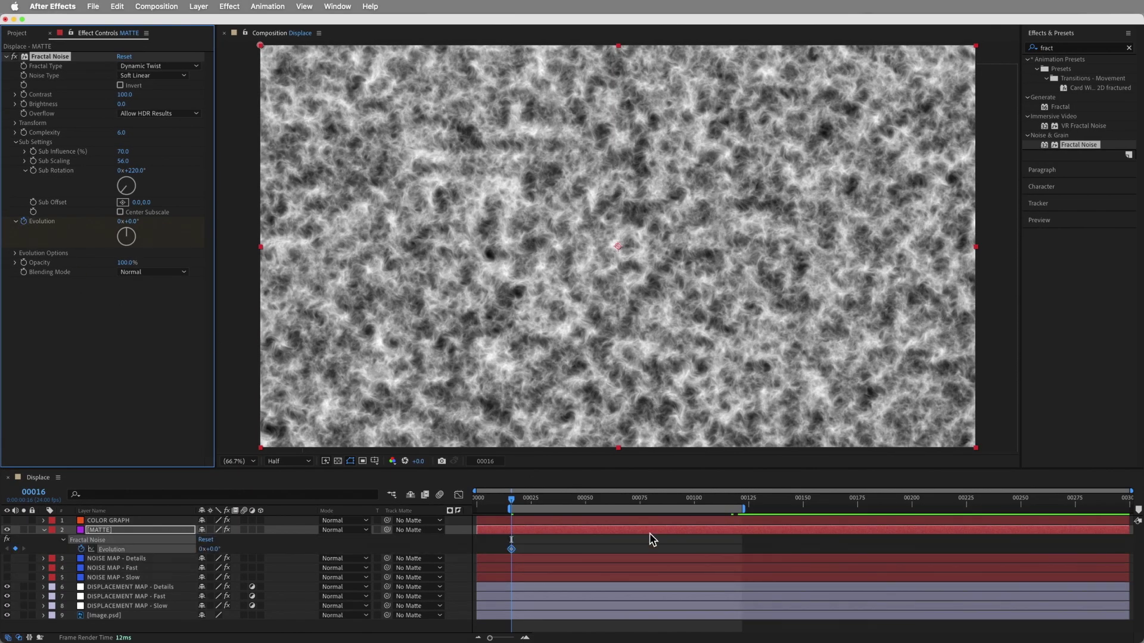
pyautogui.hotkey('shift', 'End')
pyautogui.click(203, 549)
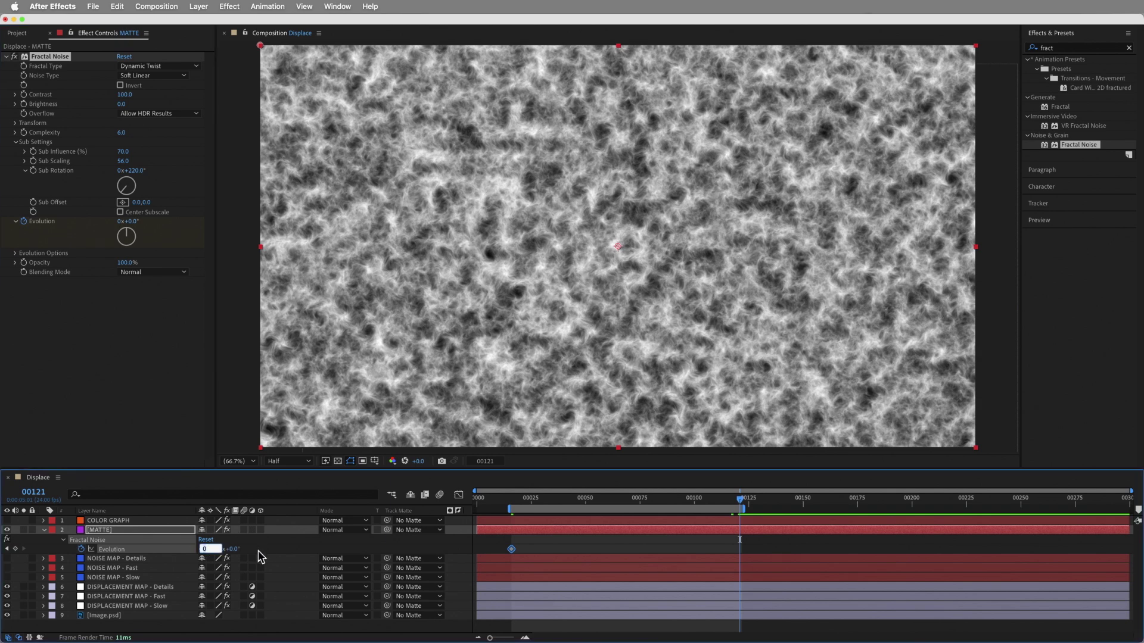
pyautogui.write('720')
pyautogui.press('Return')
pyautogui.moveTo(537, 502); pyautogui.dragTo(573, 499)
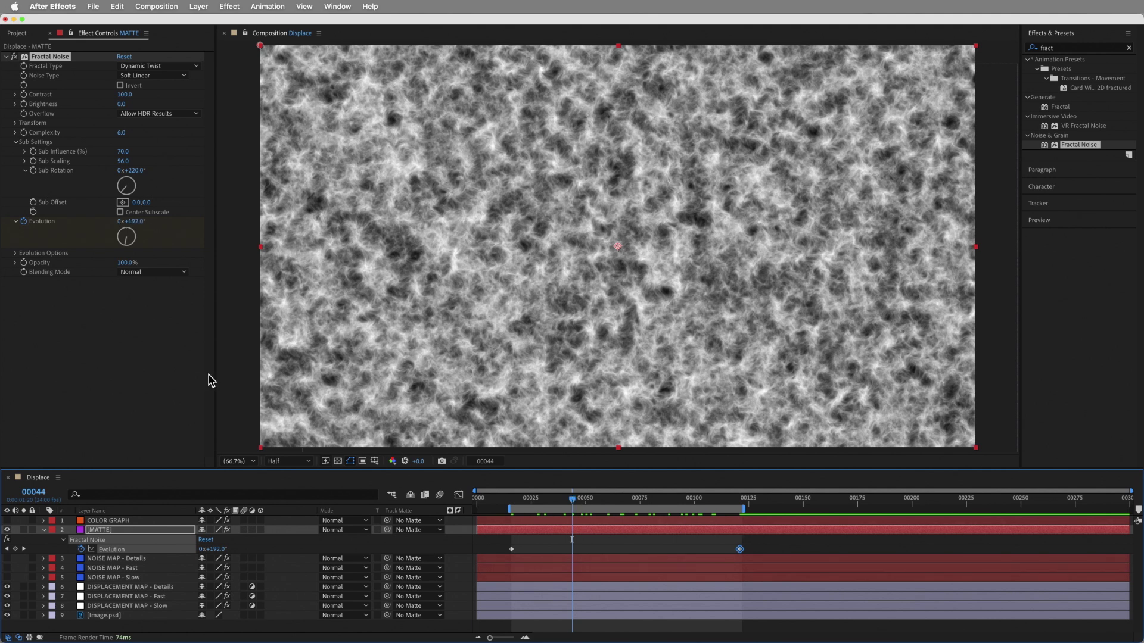
# Step: Keyframe the Scale of MATTE's Fractal Noise from 60 at frame 16 to 140 at frame 121
pyautogui.click(15, 123)
pyautogui.press('j')
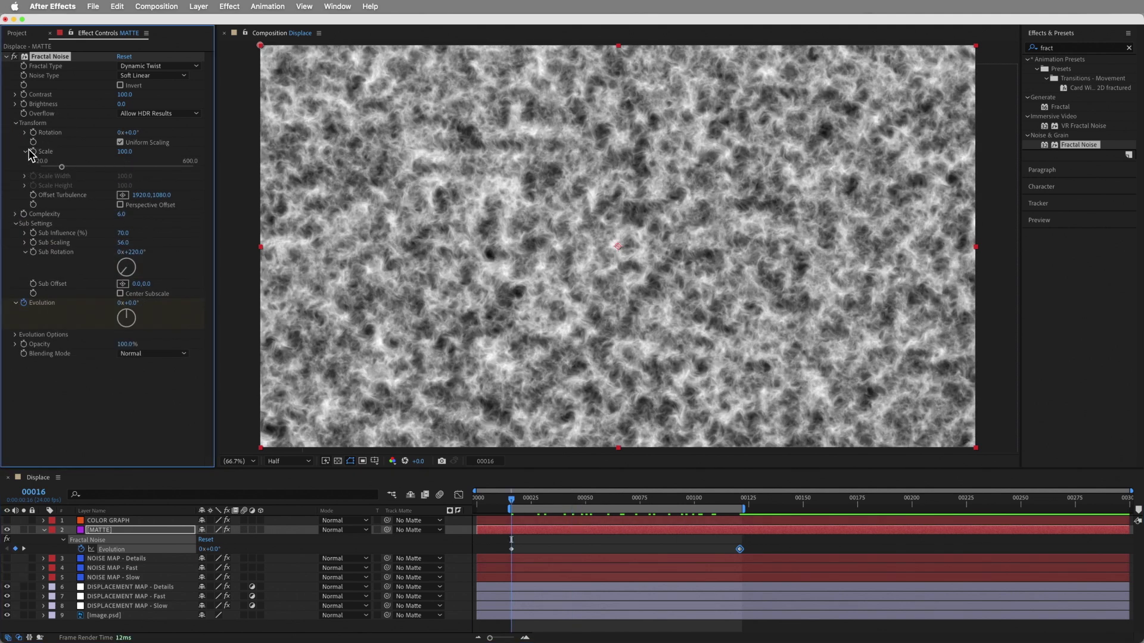
pyautogui.click(124, 151)
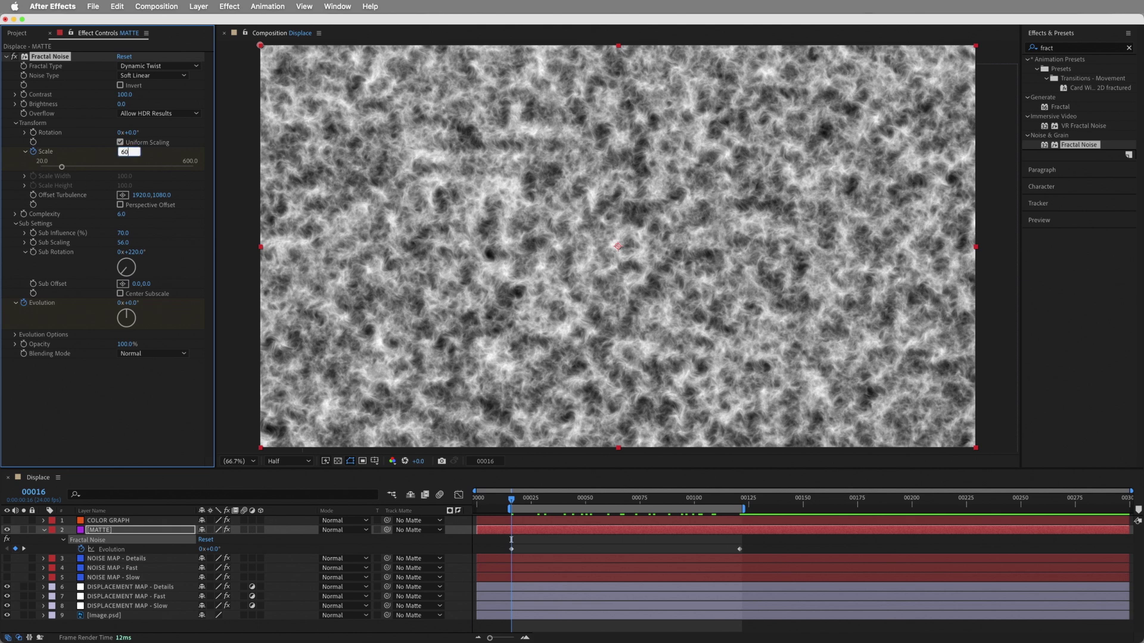
pyautogui.write('60')
pyautogui.press('Return')
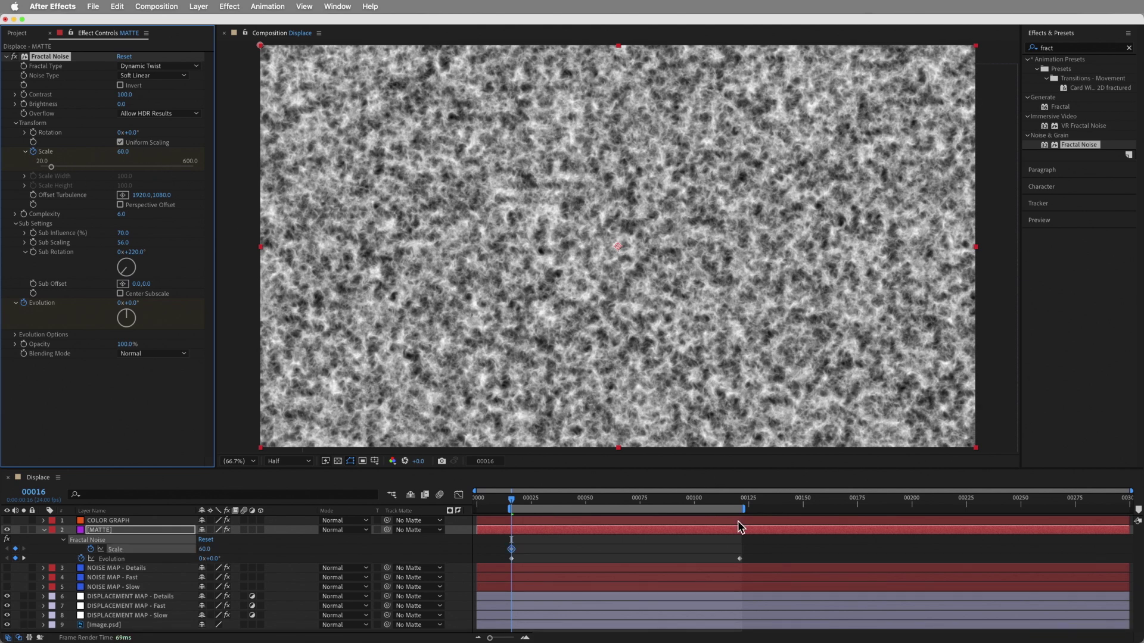
pyautogui.press('k')
pyautogui.moveTo(205, 549); pyautogui.dragTo(219, 550)
pyautogui.click(207, 549)
pyautogui.press('Return')
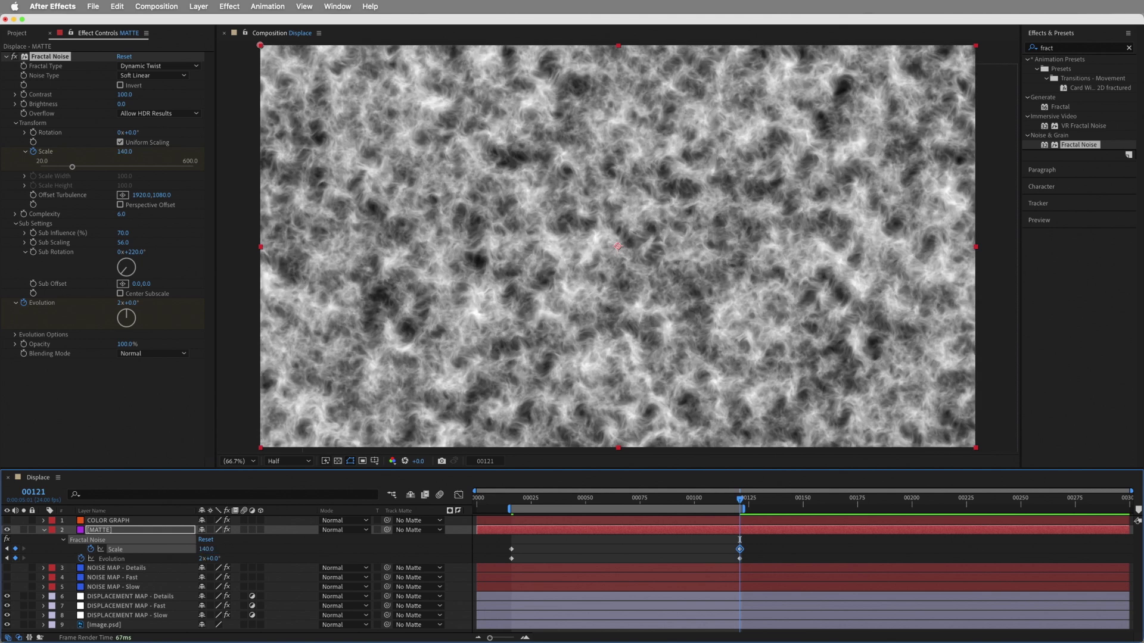
# Step: Set the Random Seed of MATTE's Fractal Noise to 480 and check the animated noise across the timeline
pyautogui.click(15, 335)
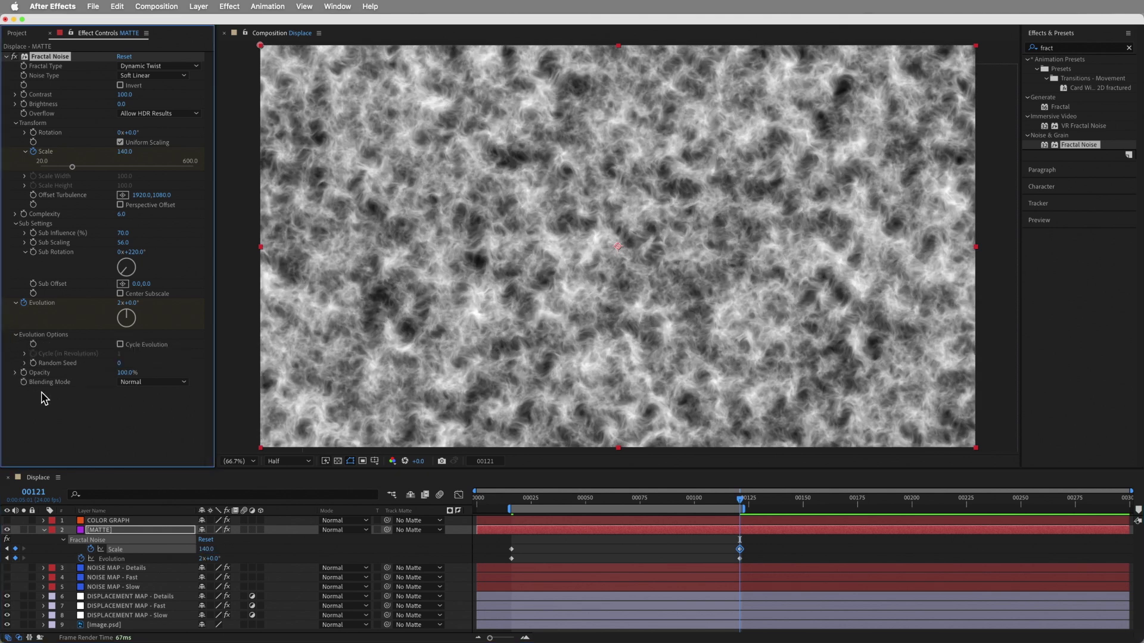
pyautogui.moveTo(123, 363); pyautogui.dragTo(147, 368)
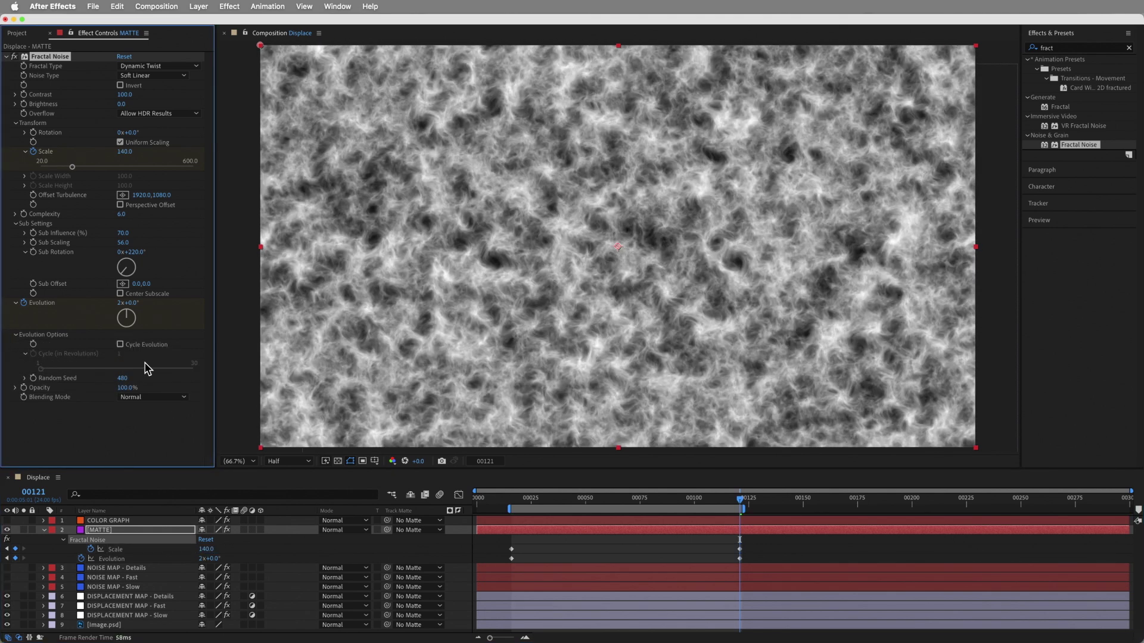
pyautogui.press('space')
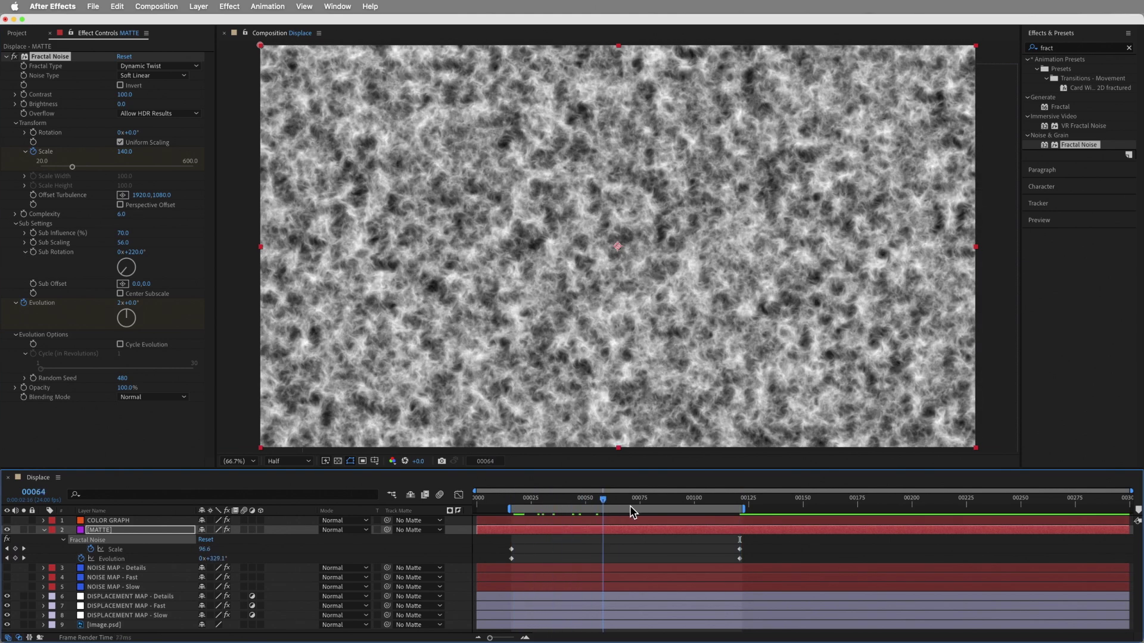
pyautogui.moveTo(630, 506); pyautogui.dragTo(681, 502)
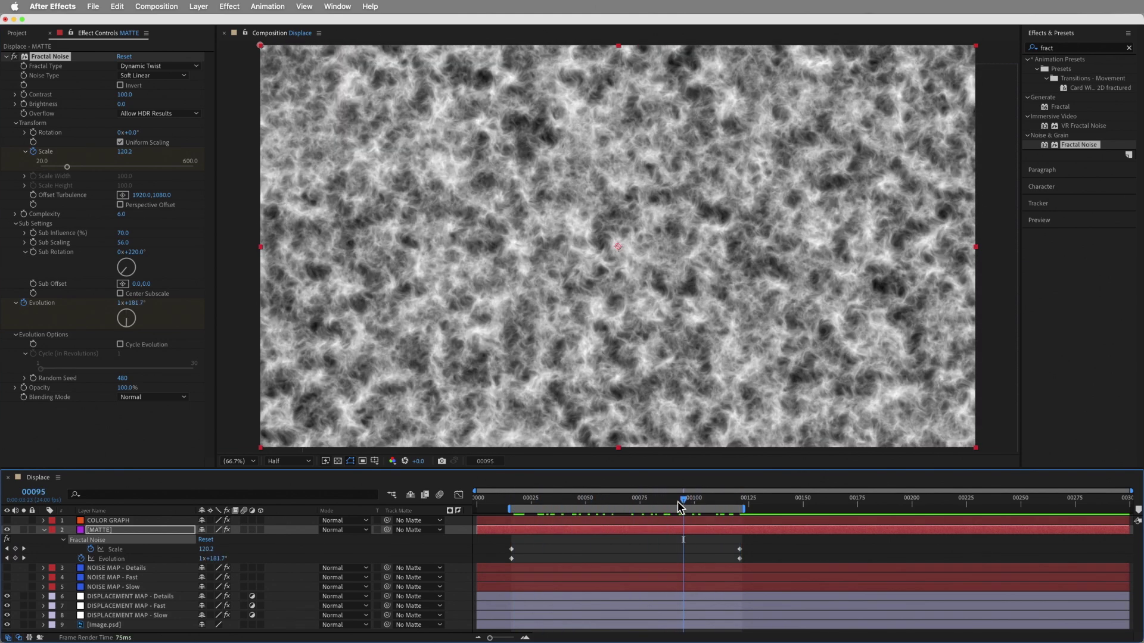
# Step: Find the Extract keying effect and apply it to the MATTE layer
pyautogui.click(1080, 43)
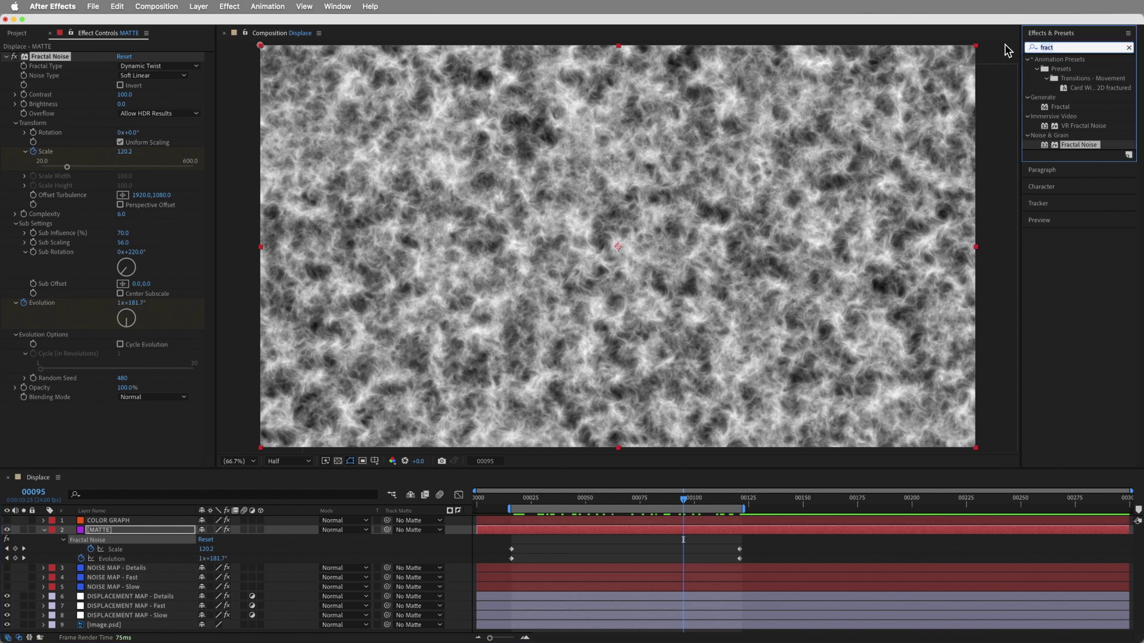
pyautogui.write('extra')
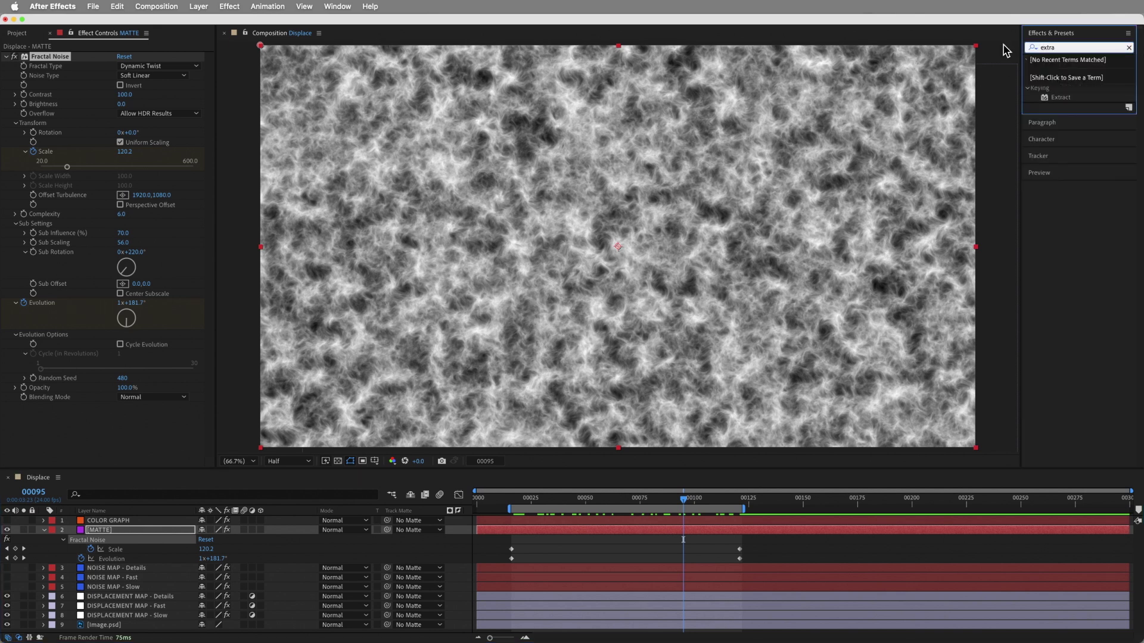
pyautogui.doubleClick(1062, 99)
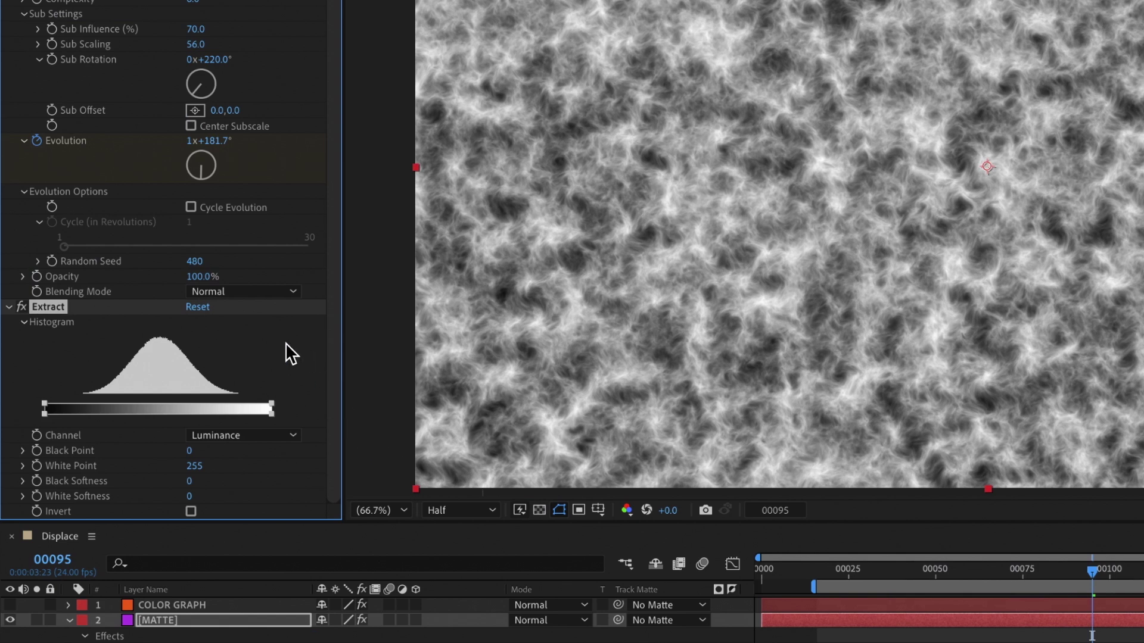
# Step: Set the Black Softness of MATTE's Extract effect to 2 and its Black Point to 21
pyautogui.moveTo(48, 400); pyautogui.dragTo(124, 403)
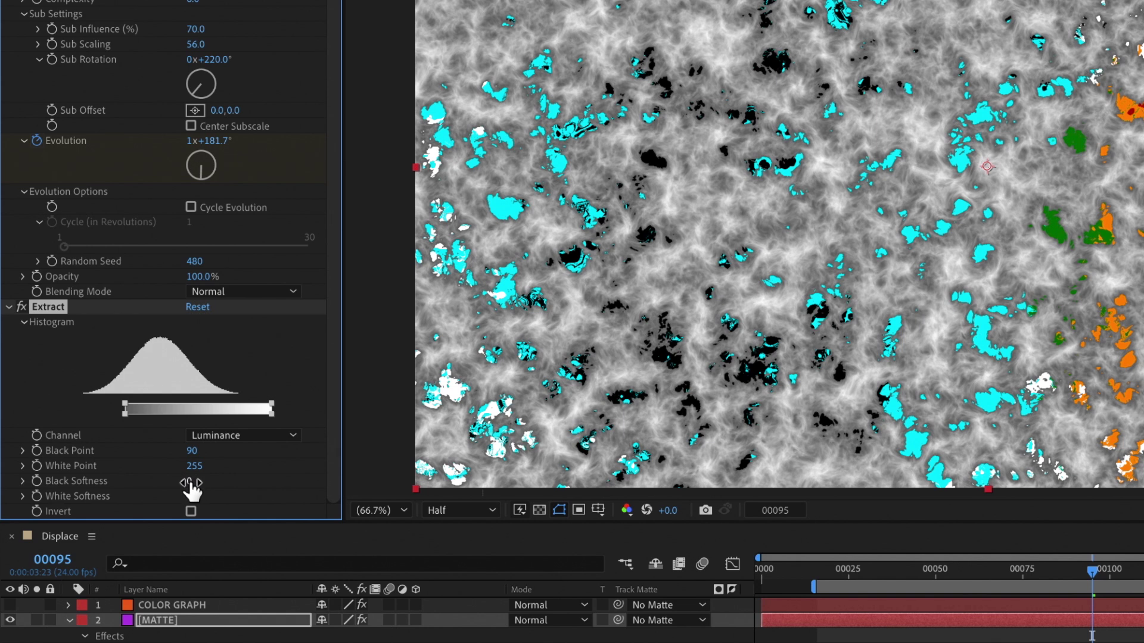
pyautogui.moveTo(190, 489); pyautogui.dragTo(201, 484)
pyautogui.click(189, 481)
pyautogui.write('2')
pyautogui.press('Return')
pyautogui.moveTo(123, 403); pyautogui.dragTo(62, 403)
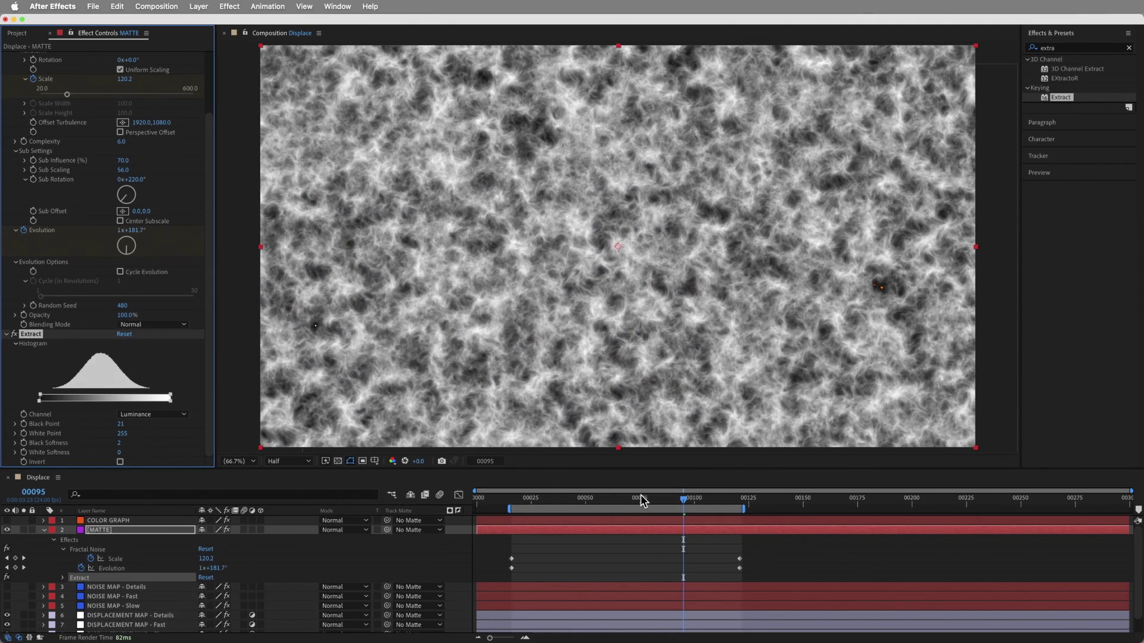
# Step: Keyframe the Extract Black Point on MATTE from 21 at frame 40 to 218 at frame 121, and scrub through it
pyautogui.moveTo(642, 500); pyautogui.dragTo(563, 499)
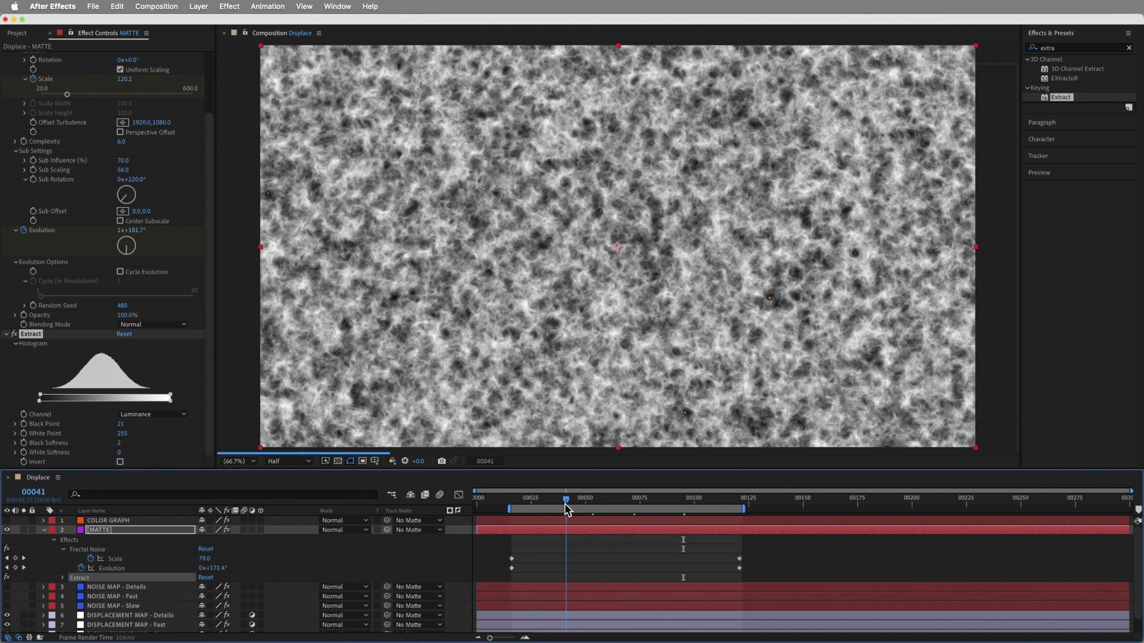
pyautogui.click(25, 424)
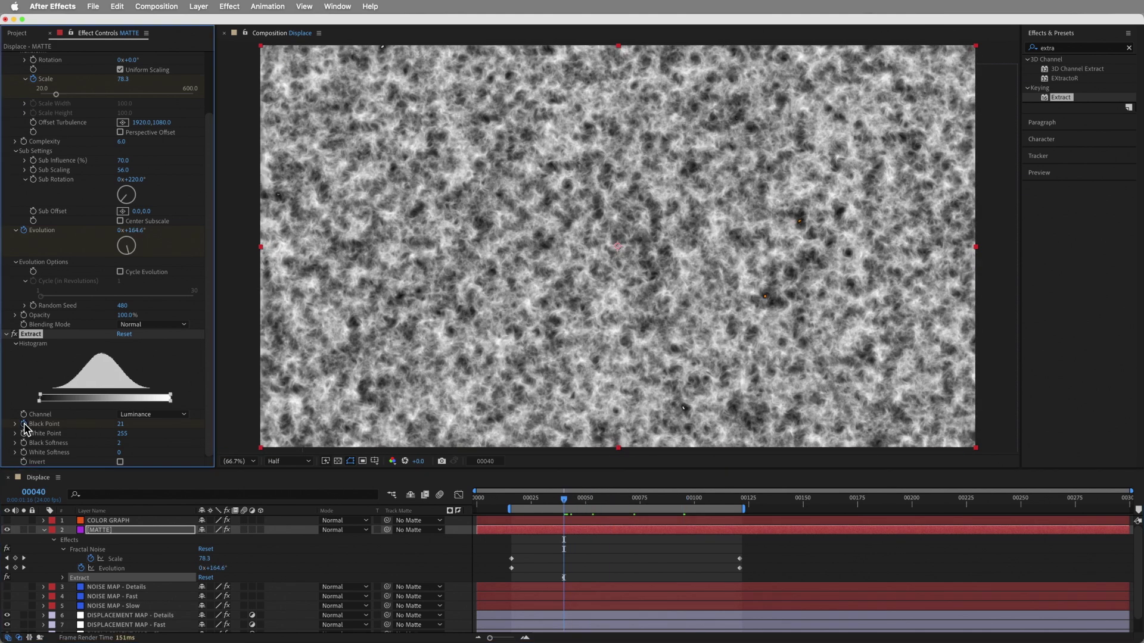
pyautogui.moveTo(563, 502); pyautogui.dragTo(634, 506)
pyautogui.press('k')
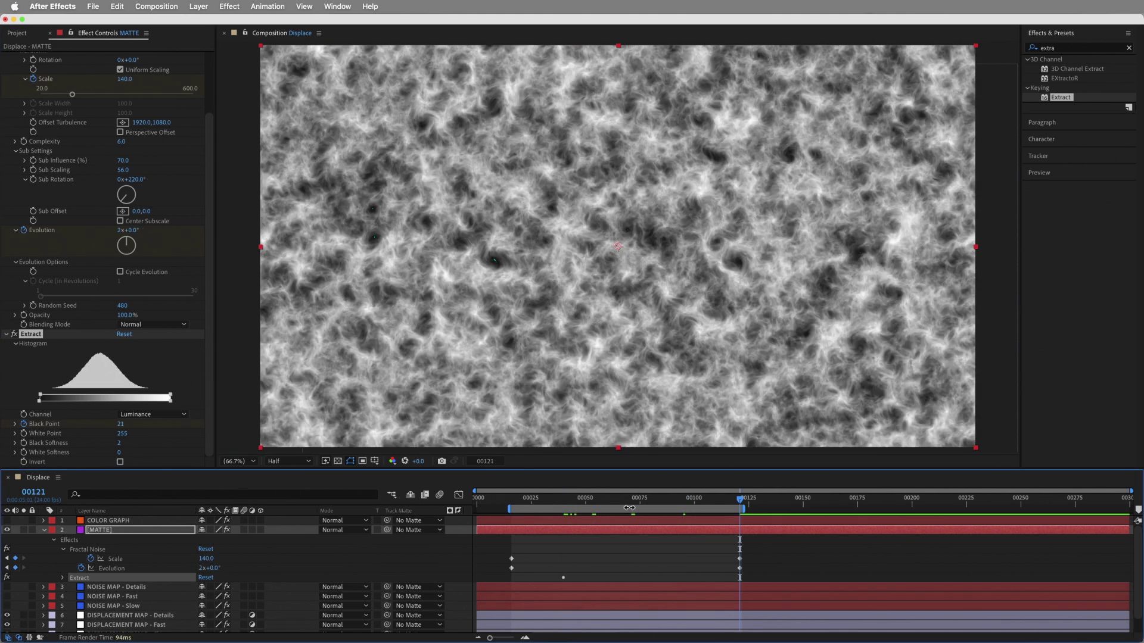
pyautogui.moveTo(42, 399); pyautogui.dragTo(150, 398)
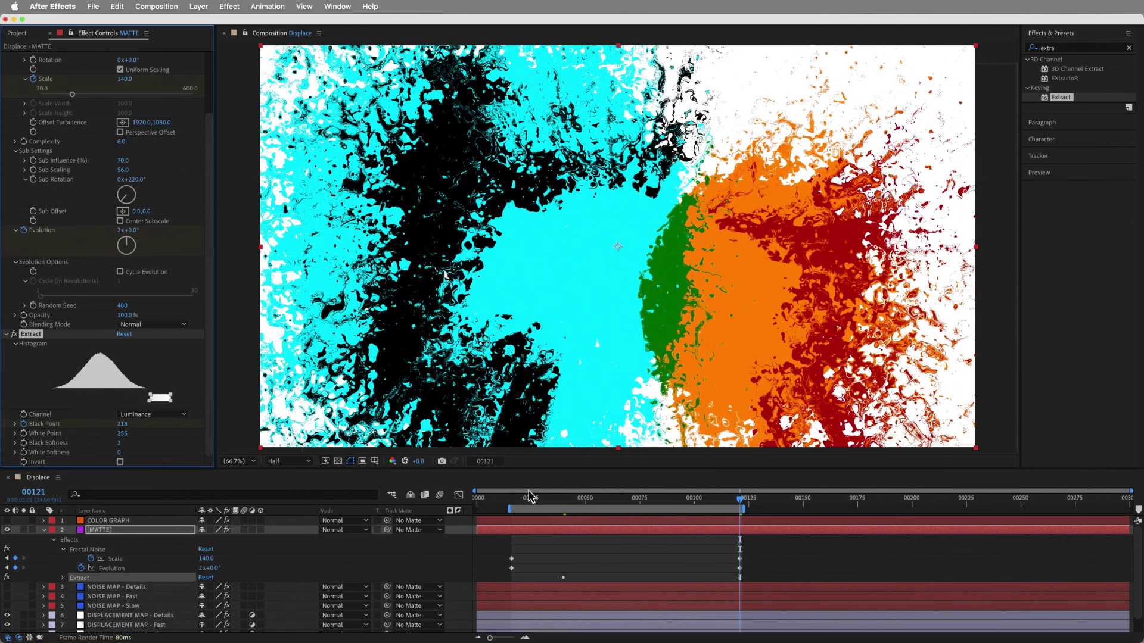
pyautogui.moveTo(554, 498); pyautogui.dragTo(657, 507)
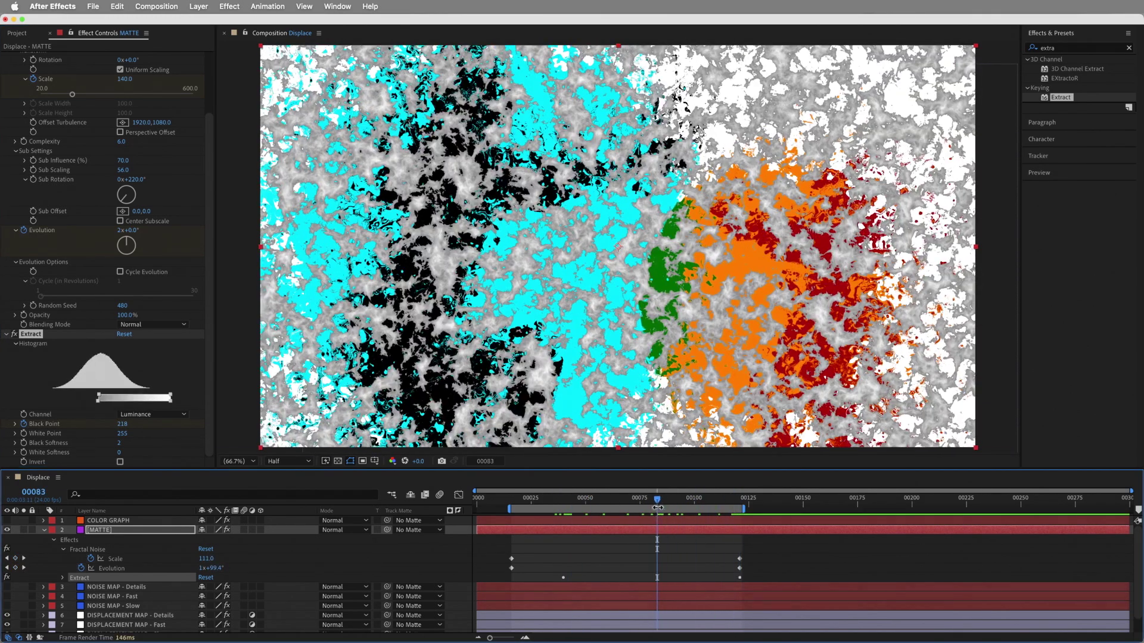
# Step: Set the MATTE layer's blending mode to Stencil Alpha and scrub through the dissolving image
pyautogui.click(357, 531)
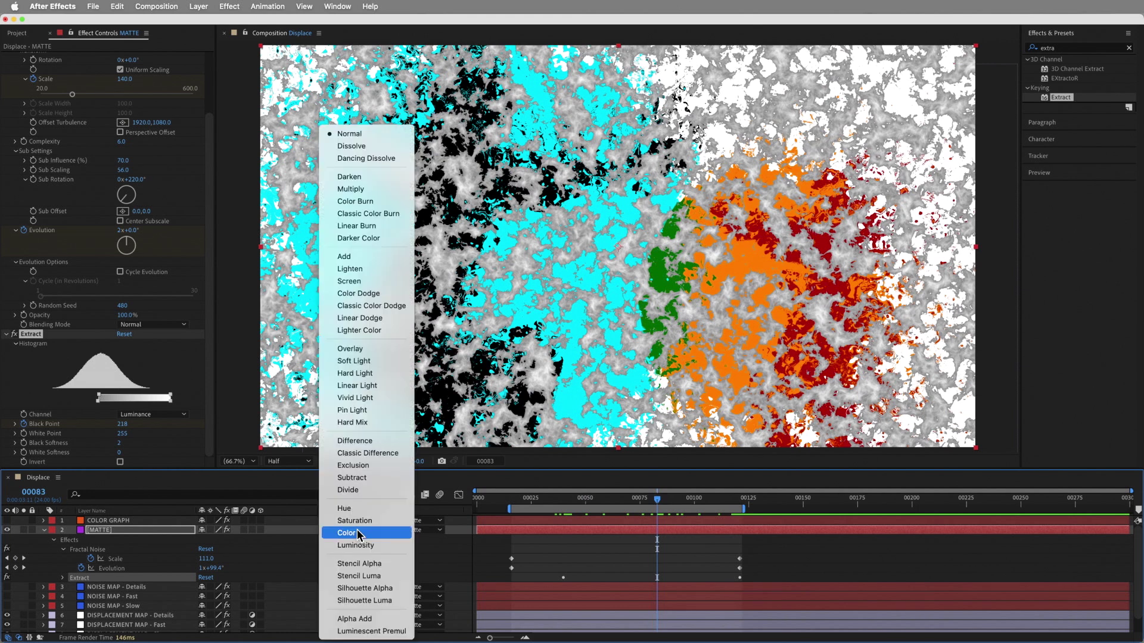
pyautogui.click(359, 563)
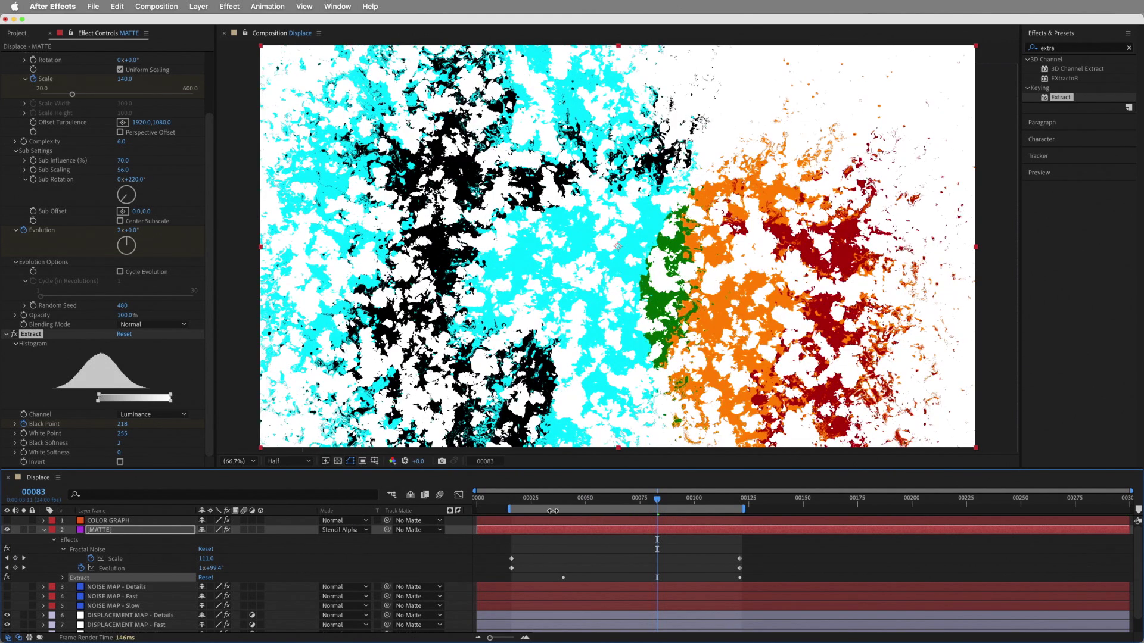
pyautogui.click(539, 504)
pyautogui.moveTo(539, 503); pyautogui.dragTo(604, 514)
pyautogui.moveTo(646, 519); pyautogui.dragTo(700, 523)
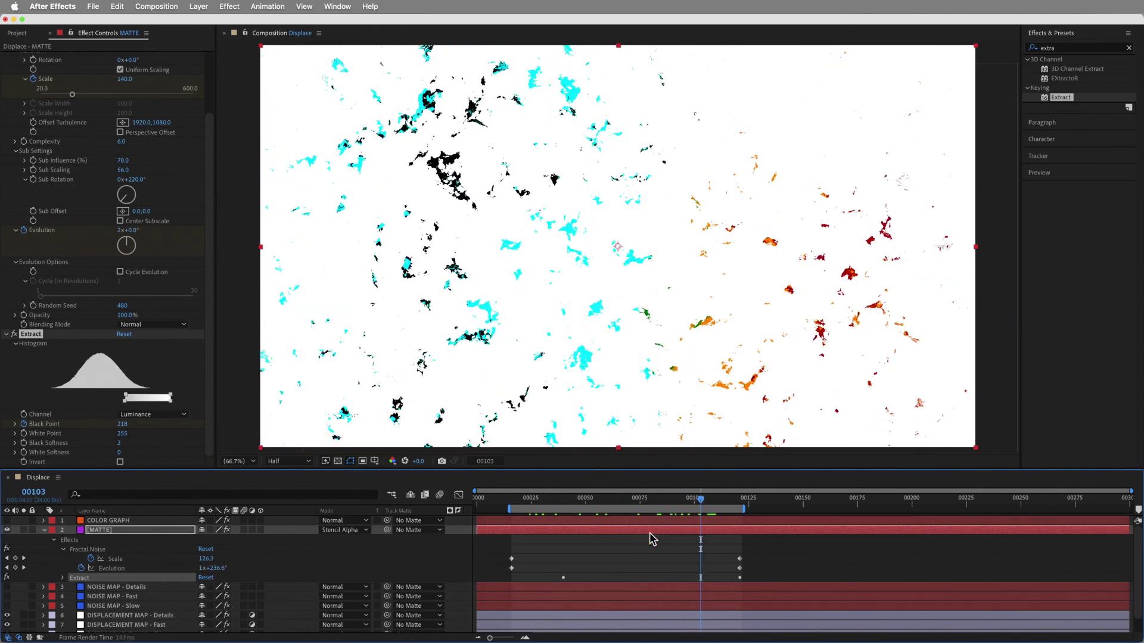
# Step: Try the MATTE layer directly above the image.psd layer, beneath all displacement maps, and scrub through the result
pyautogui.click(43, 530)
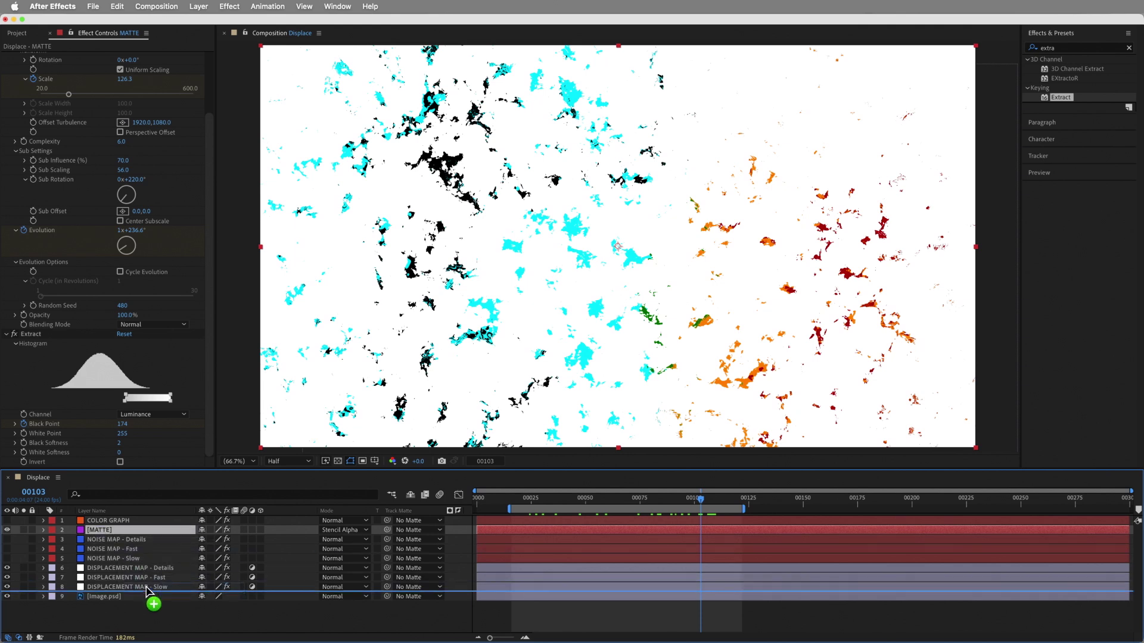
pyautogui.moveTo(148, 592); pyautogui.dragTo(152, 597)
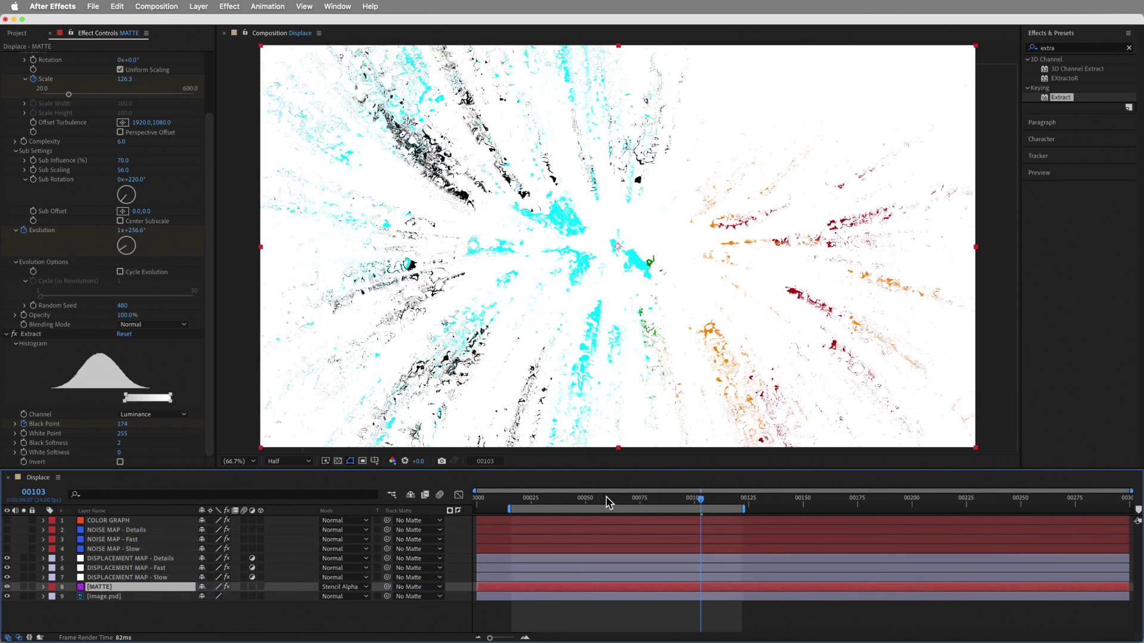
pyautogui.moveTo(594, 503); pyautogui.dragTo(662, 509)
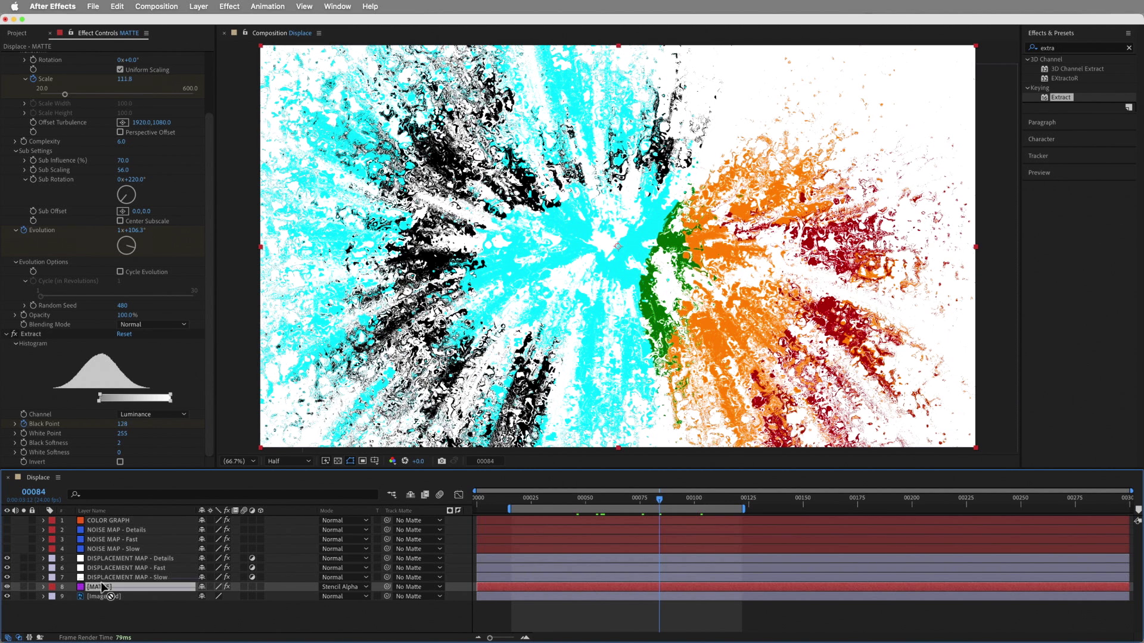
# Step: Place the MATTE layer between DISPLACEMENT MAP - Details and DISPLACEMENT MAP - Fast, and preview the breakup up close
pyautogui.moveTo(107, 566); pyautogui.dragTo(107, 569)
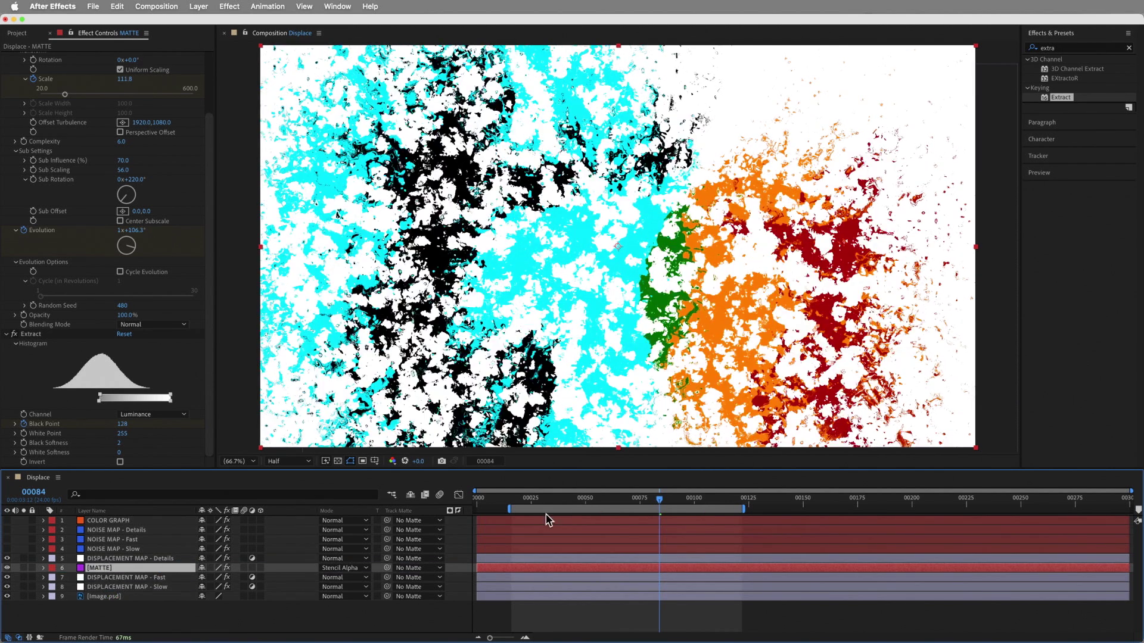
pyautogui.moveTo(616, 505); pyautogui.dragTo(524, 507)
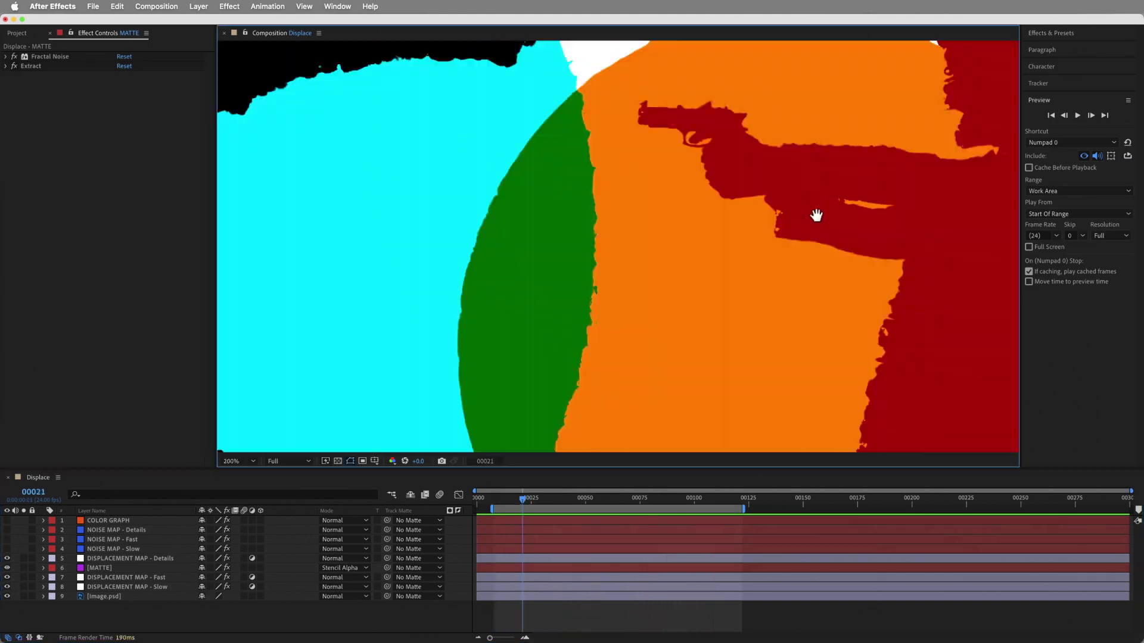
pyautogui.moveTo(816, 216); pyautogui.dragTo(633, 294)
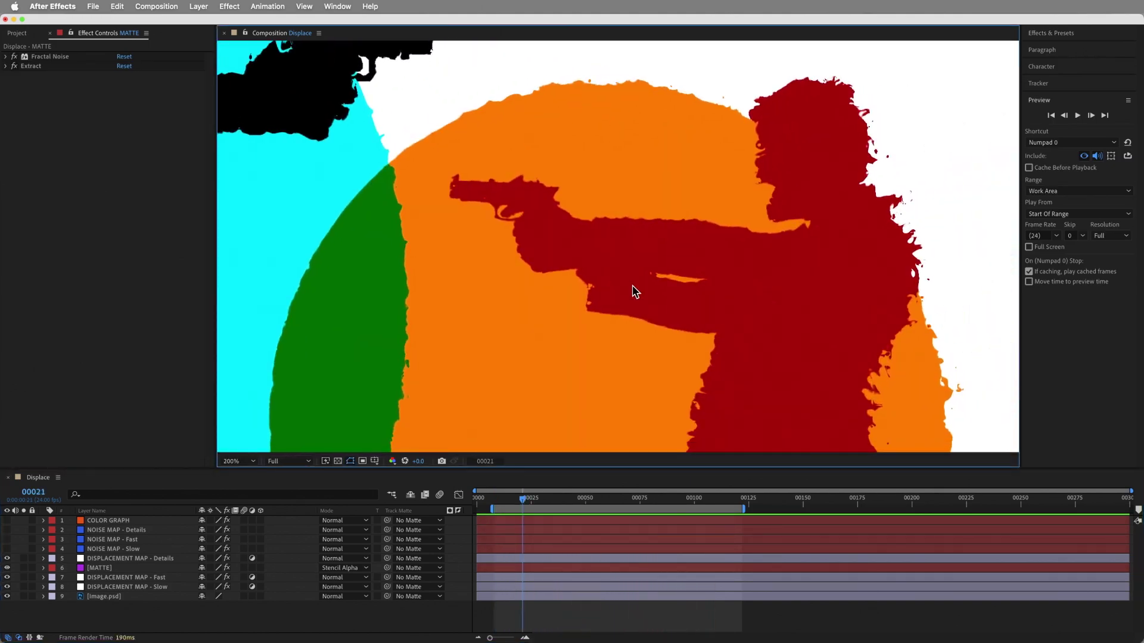
pyautogui.press('space')
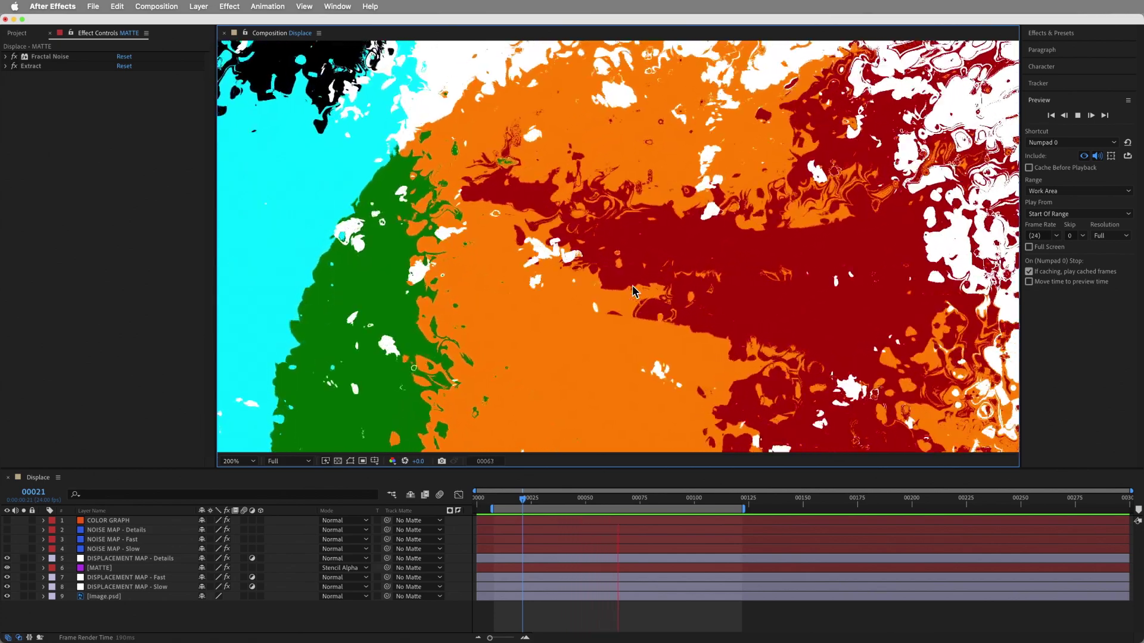